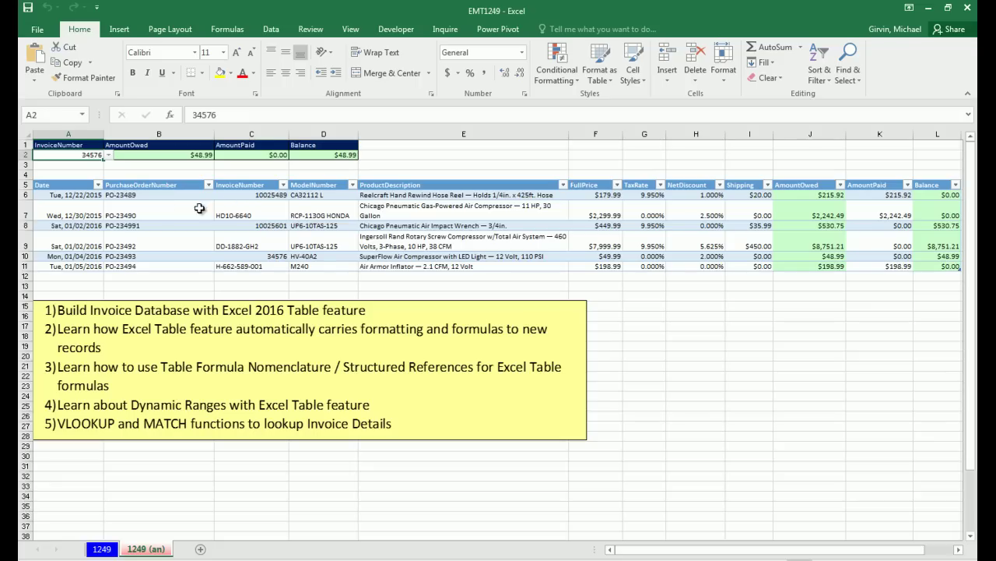
# Choose the third invoice number from the list in cell A2 to look up that invoice's amounts.
pyautogui.click(109, 156)
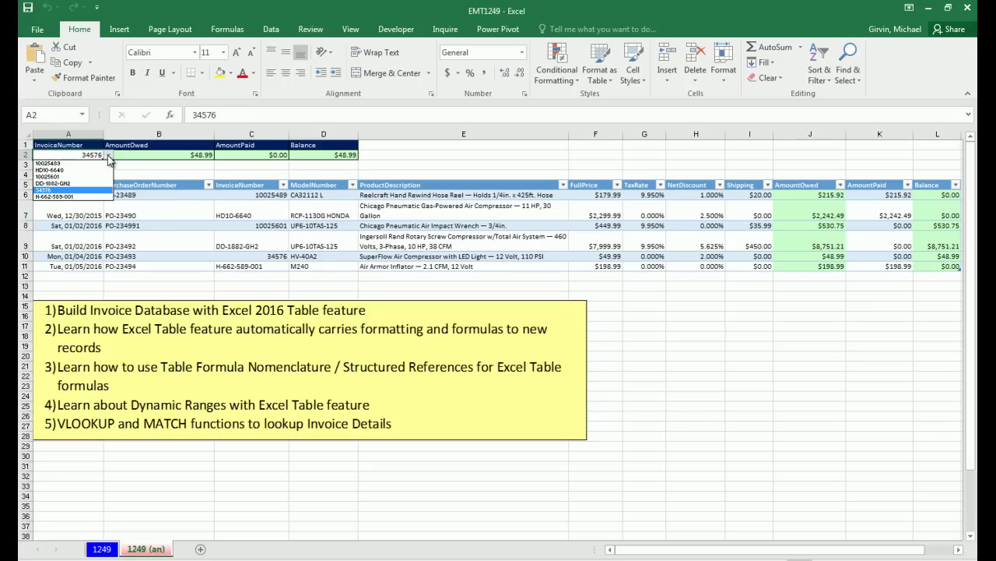
pyautogui.click(58, 178)
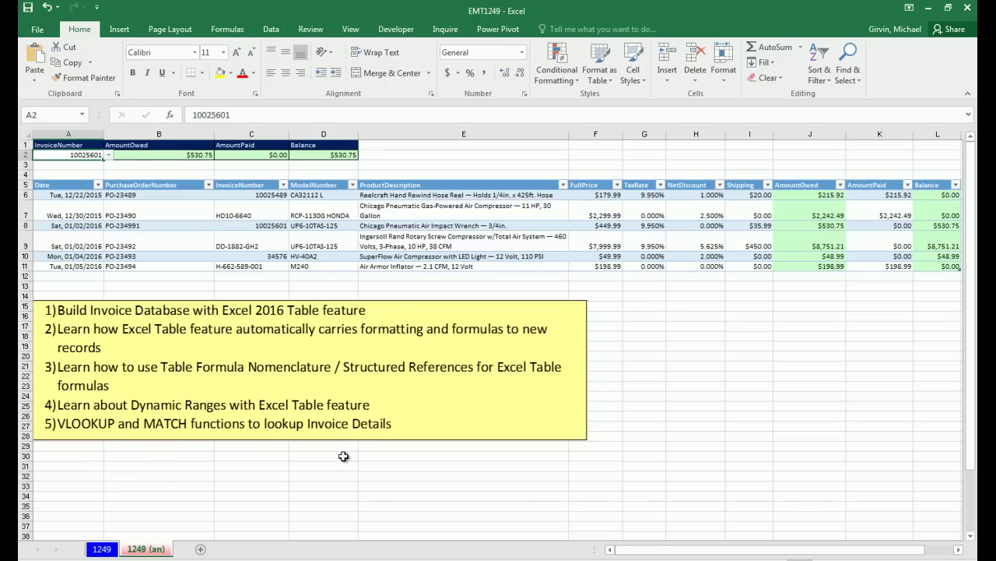
# Switch to the 1249 sheet and examine the field names in row 5, from Date through NetDiscount.
pyautogui.click(102, 549)
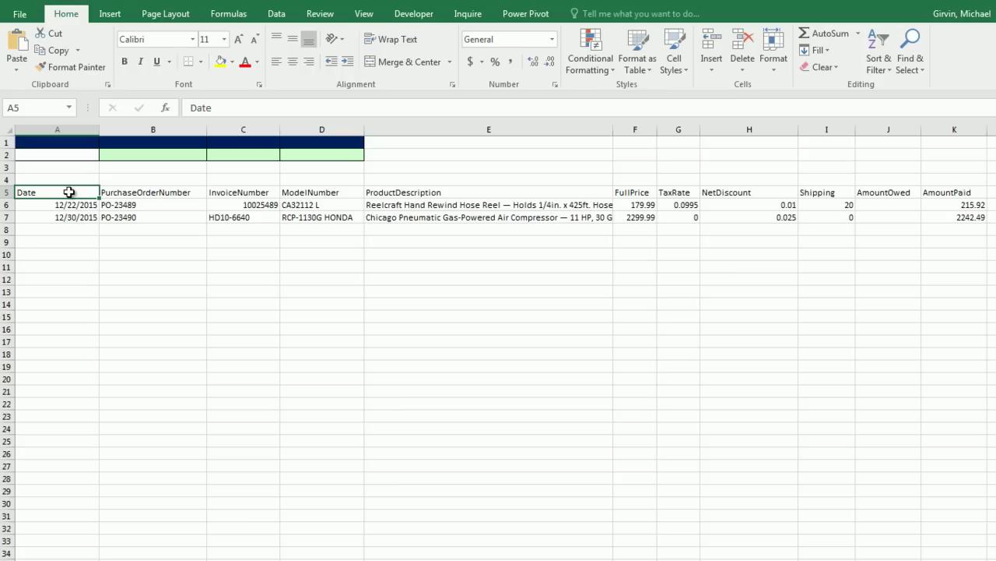
pyautogui.click(136, 193)
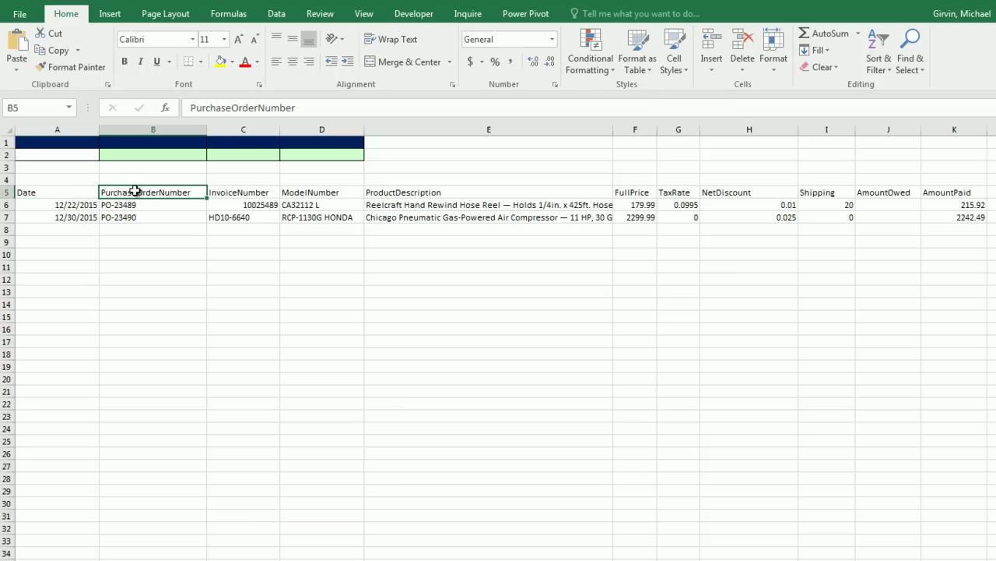
pyautogui.click(230, 193)
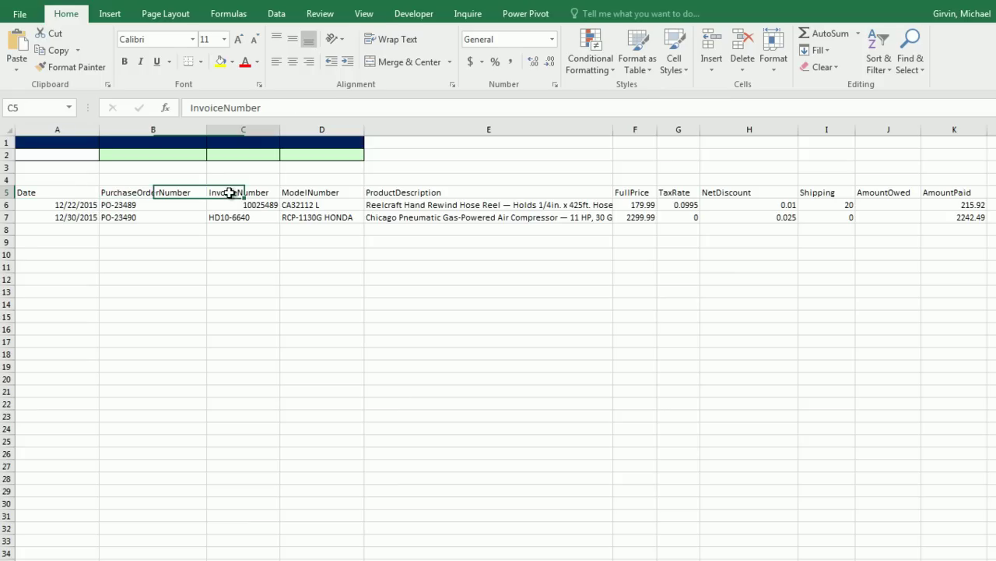
pyautogui.click(316, 195)
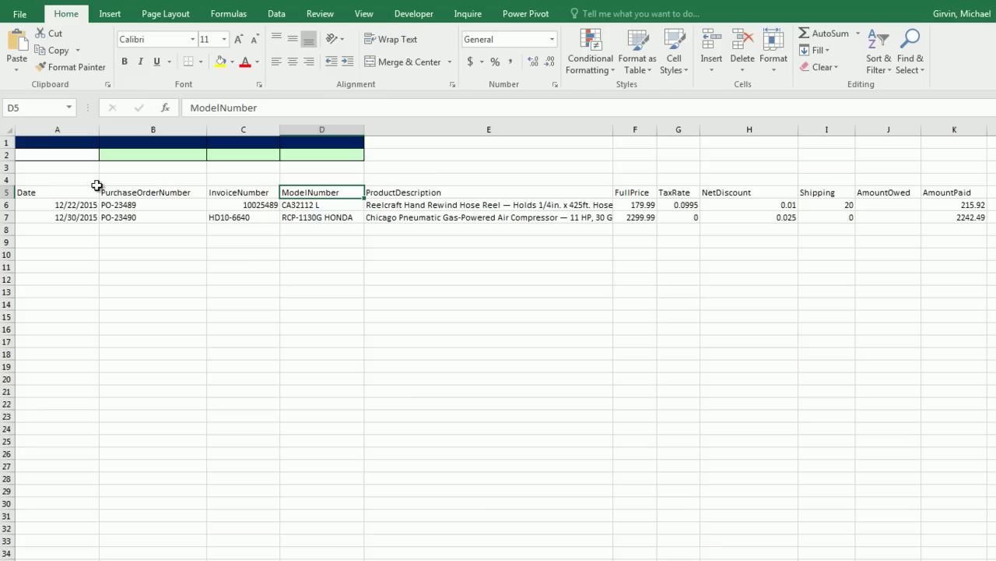
pyautogui.click(49, 195)
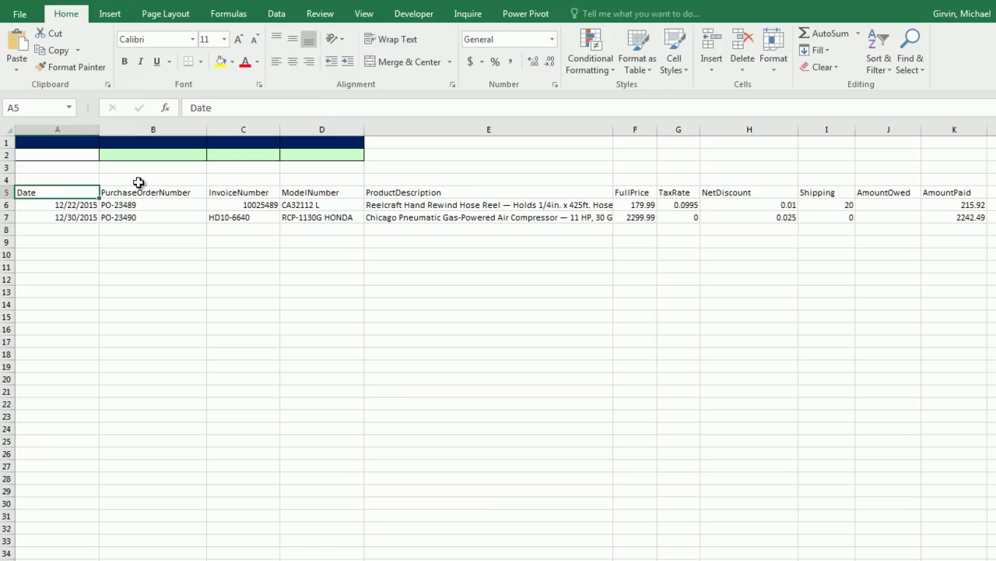
pyautogui.click(165, 198)
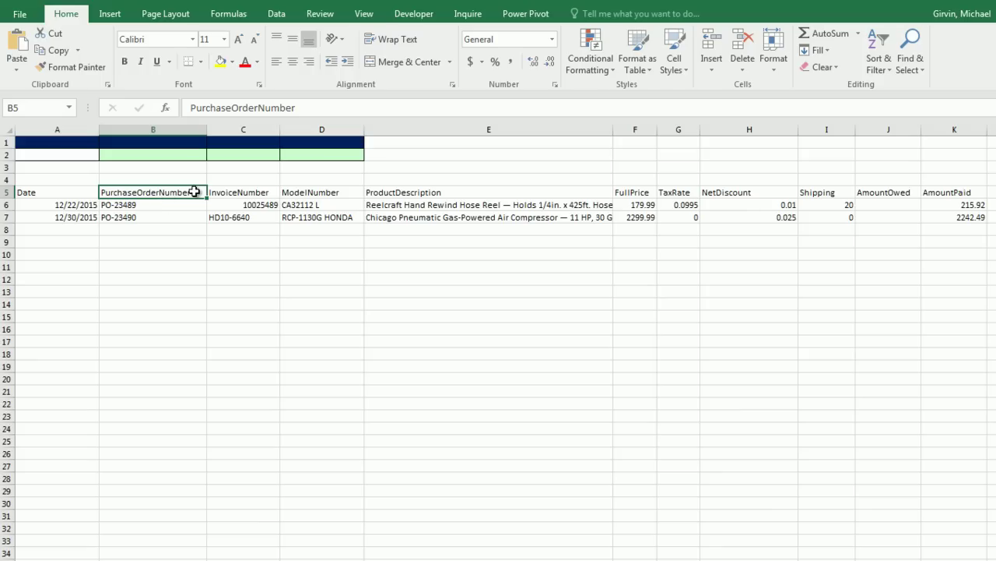
pyautogui.click(629, 190)
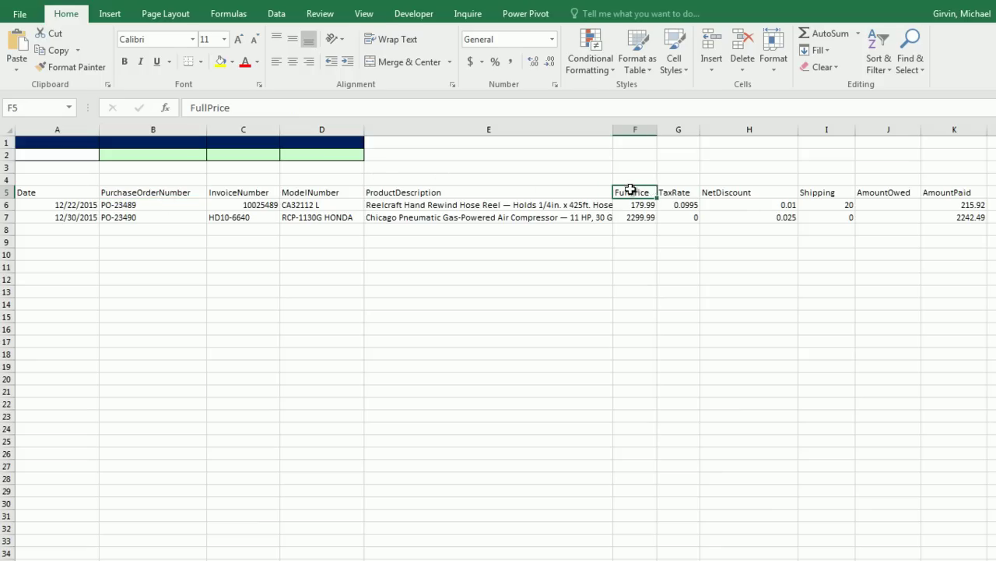
pyautogui.click(673, 191)
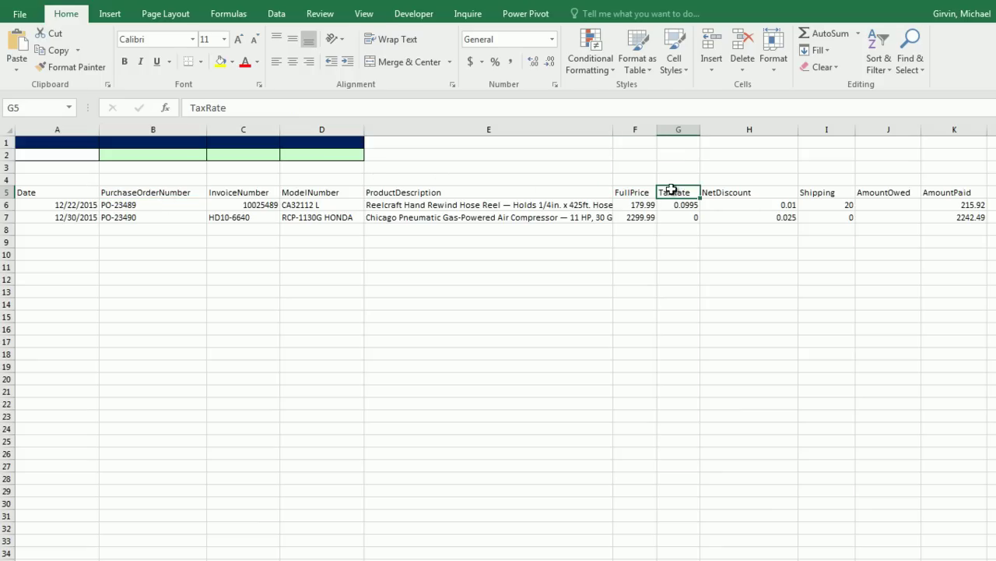
pyautogui.click(724, 193)
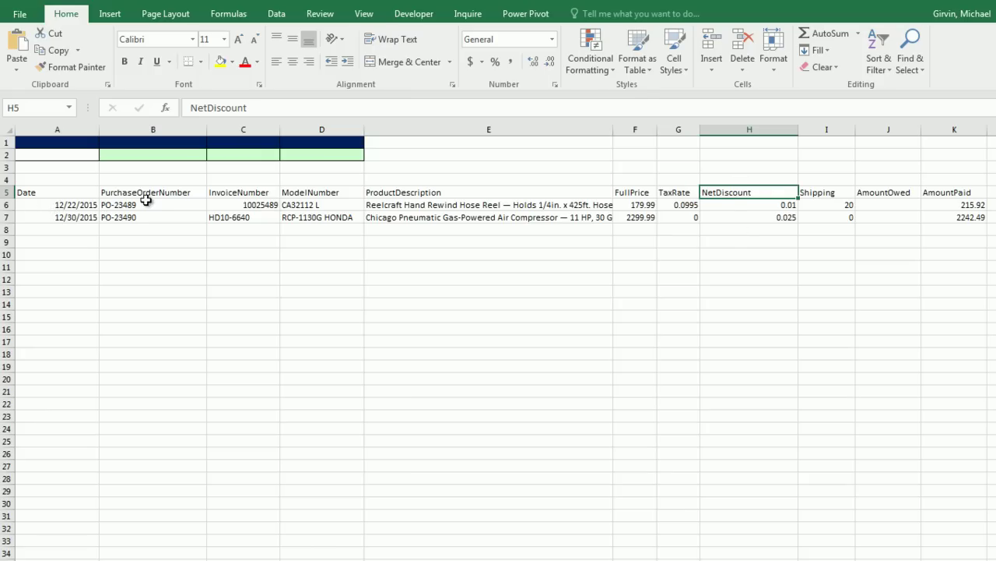
# Examine the invoice records, the empty cells surrounding the data set, and the ProductDescription field with its two entries.
pyautogui.moveTo(48, 219); pyautogui.dragTo(634, 219)
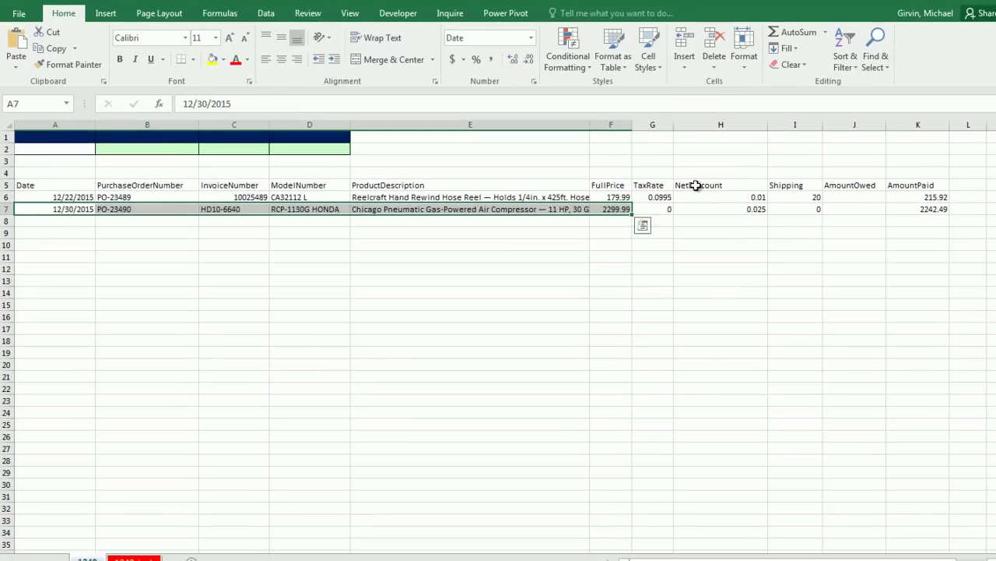
pyautogui.moveTo(967, 172); pyautogui.dragTo(969, 246)
pyautogui.moveTo(917, 220); pyautogui.dragTo(59, 222)
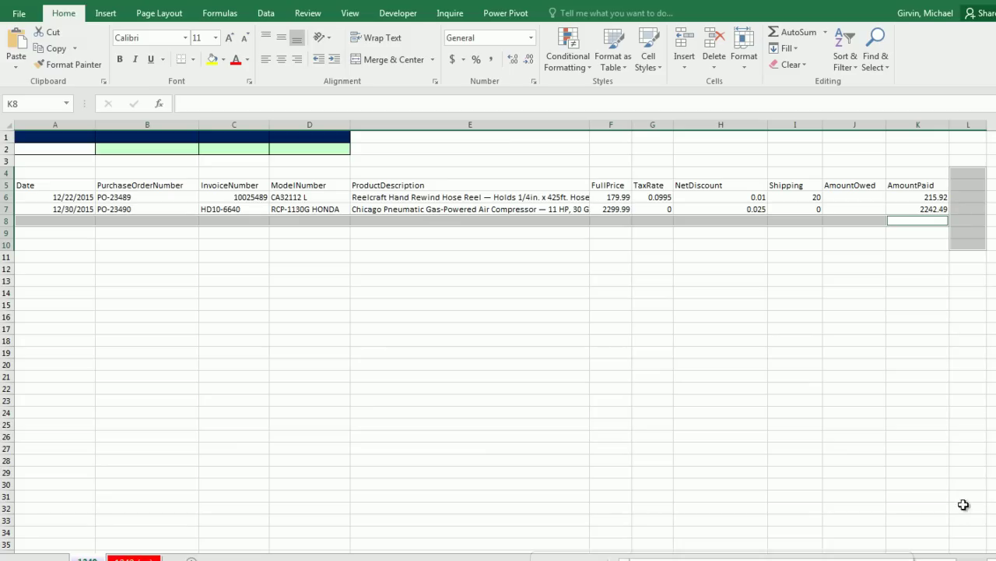
pyautogui.hscroll(1, 499, 334)
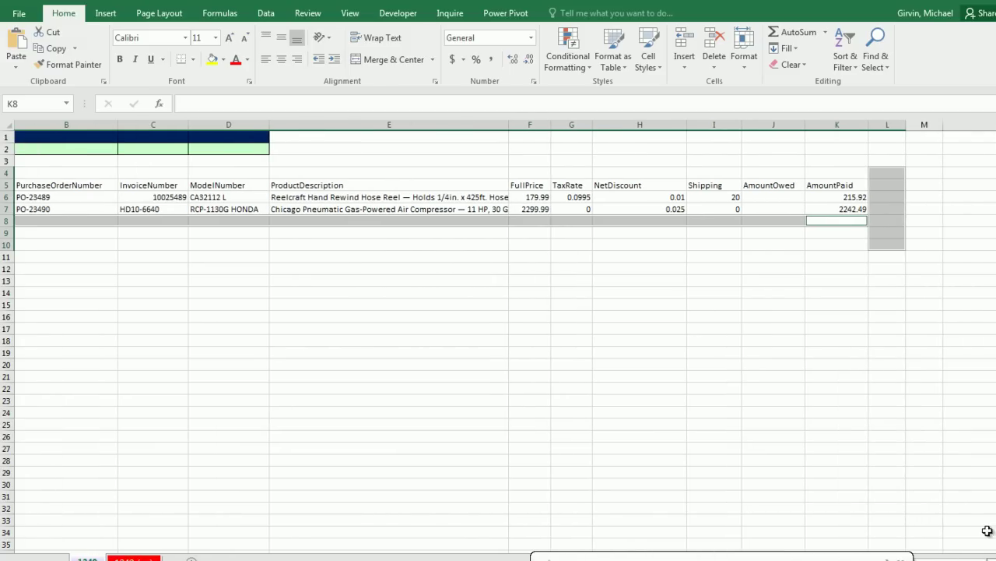
pyautogui.click(925, 218)
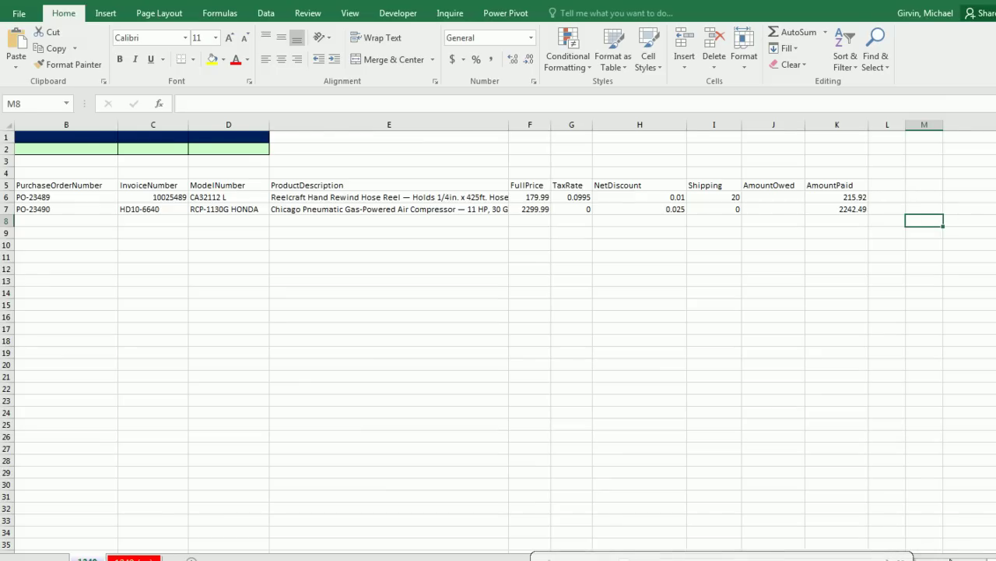
pyautogui.hscroll(-1, 949, 559)
pyautogui.moveTo(67, 223); pyautogui.dragTo(905, 223)
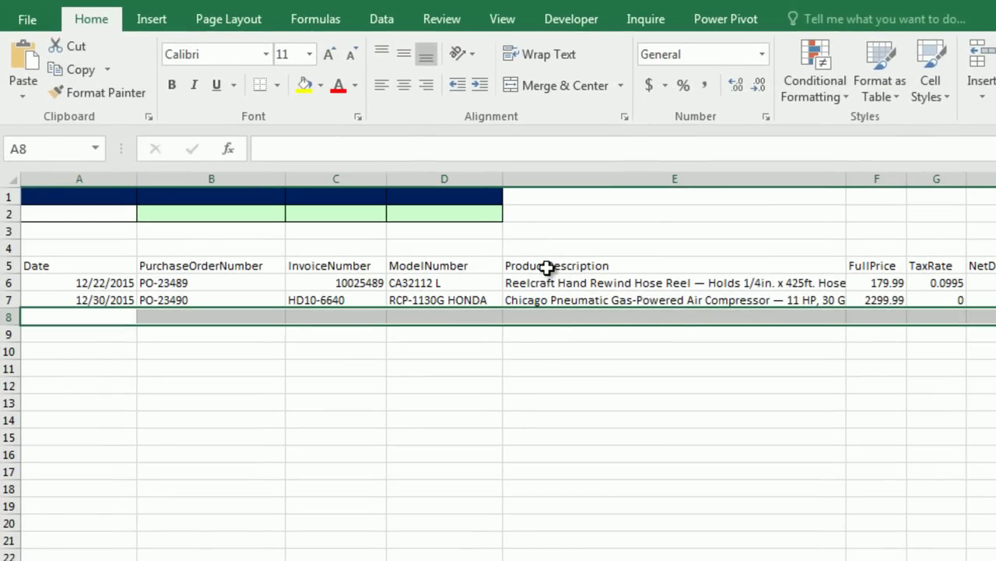
pyautogui.click(548, 267)
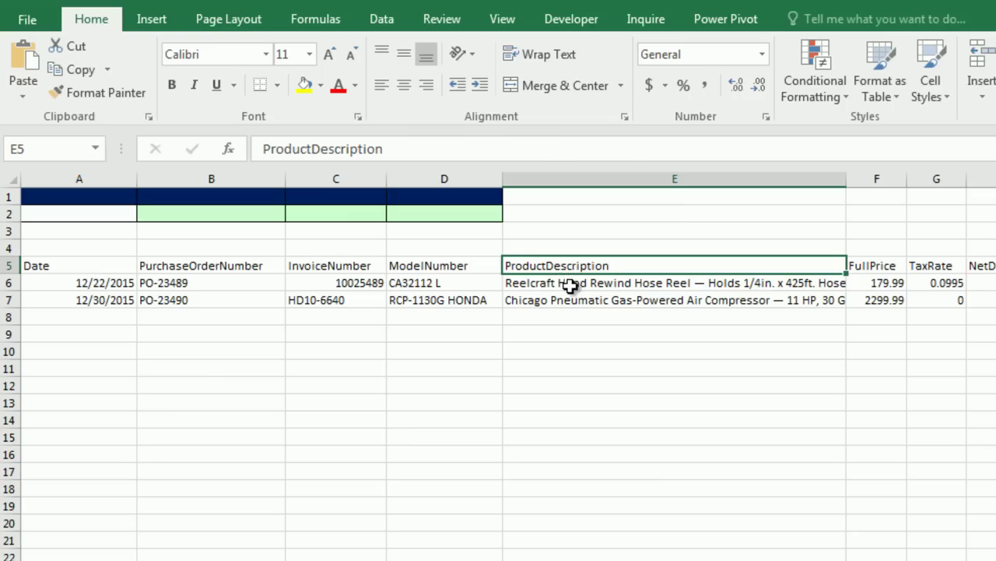
pyautogui.click(571, 285)
pyautogui.click(596, 305)
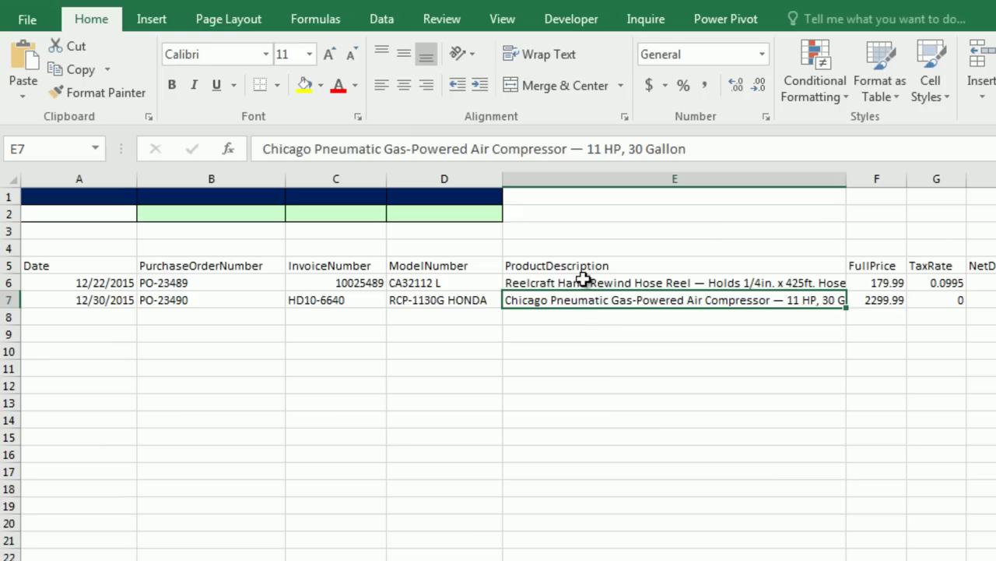
pyautogui.moveTo(583, 262); pyautogui.dragTo(585, 305)
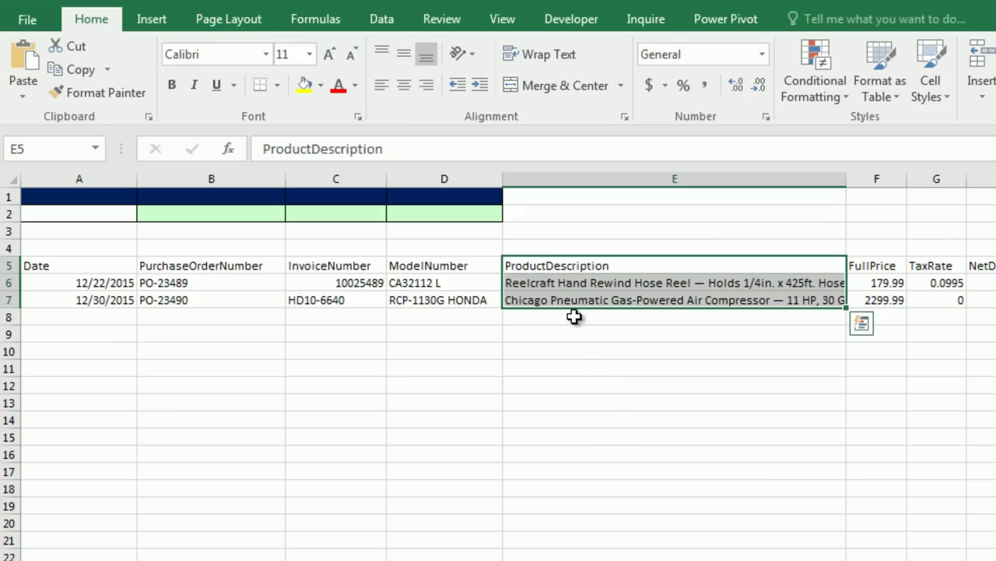
pyautogui.click(153, 20)
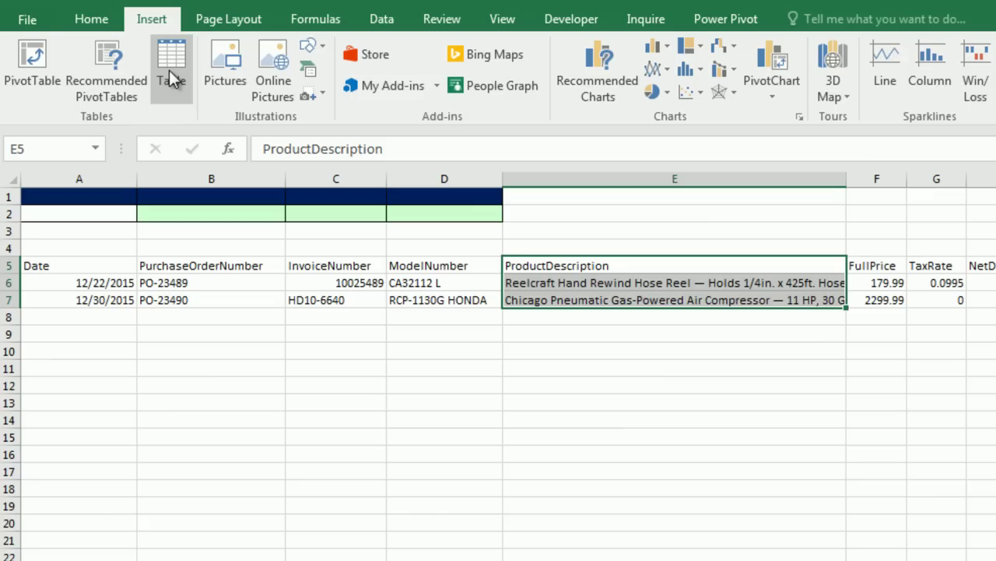
pyautogui.hotkey('ctrl', 't')
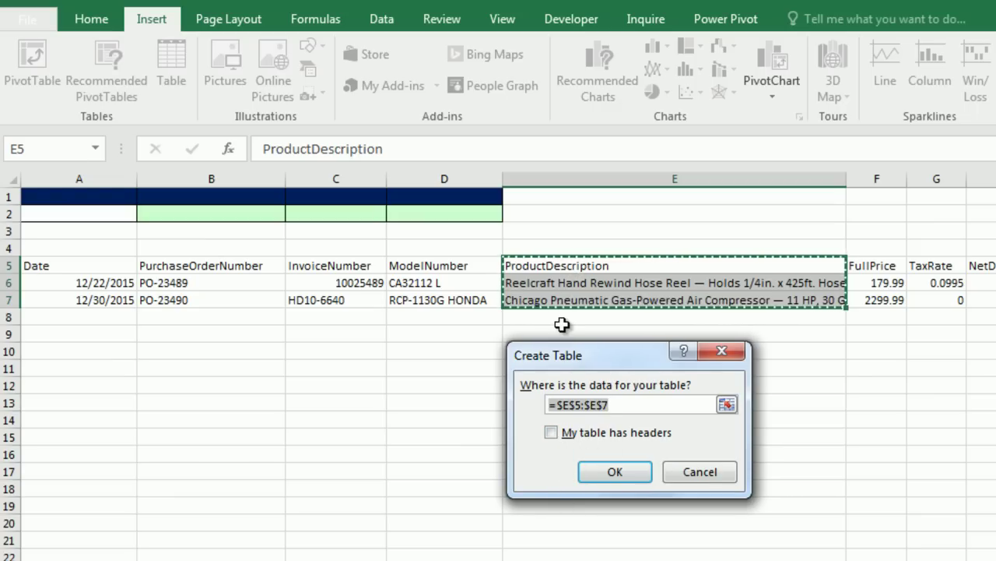
pyautogui.click(551, 433)
pyautogui.press('Escape')
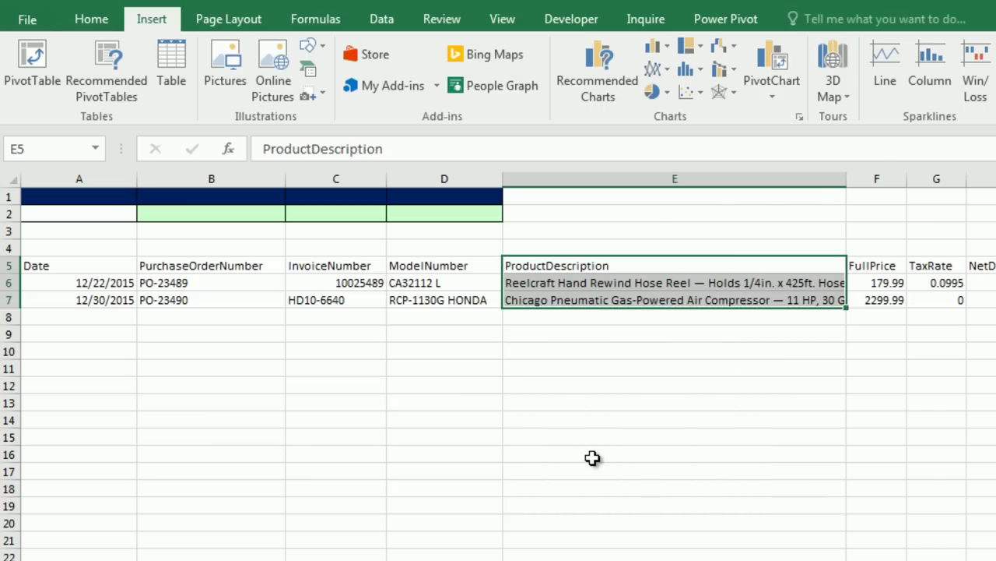
pyautogui.click(608, 267)
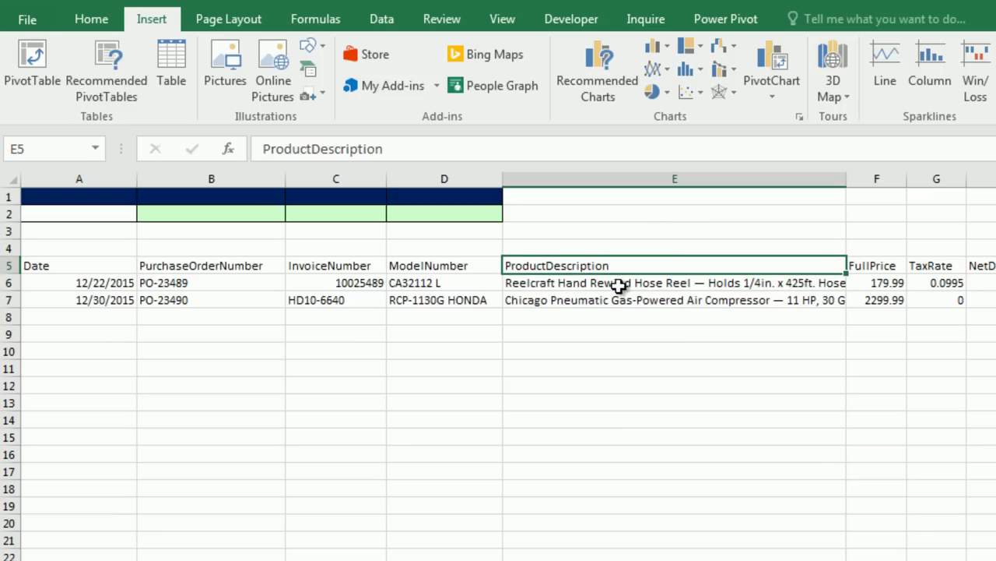
pyautogui.click(618, 284)
pyautogui.click(627, 301)
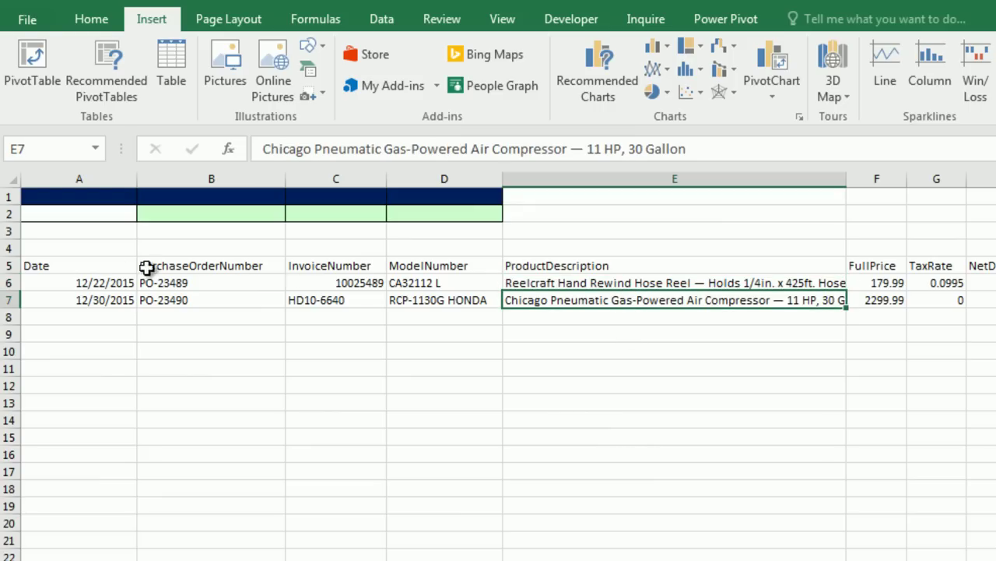
# Make the field names in A5:K5 bold.
pyautogui.moveTo(27, 266); pyautogui.dragTo(952, 265)
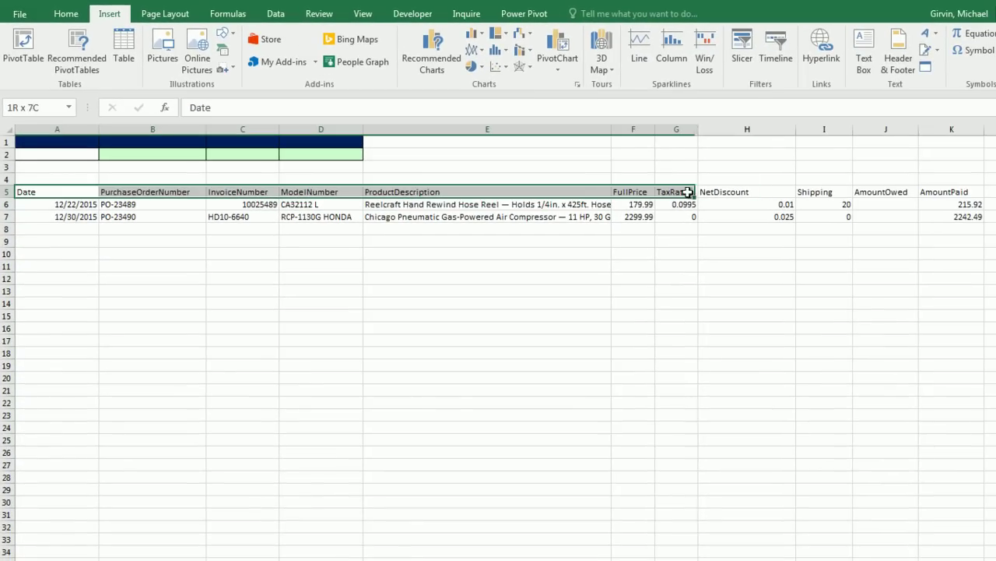
pyautogui.moveTo(688, 192); pyautogui.dragTo(956, 192)
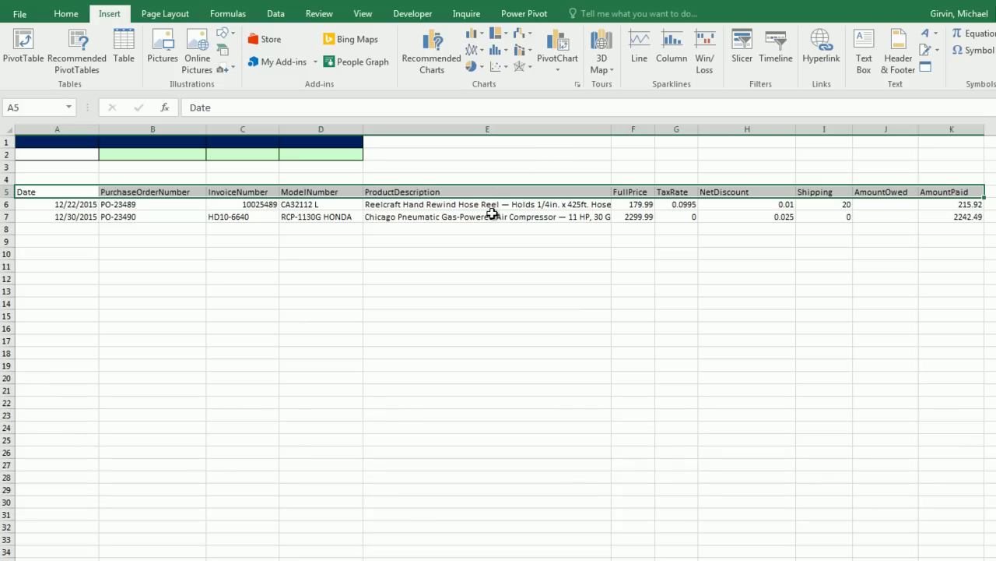
pyautogui.hotkey('ctrl', 'b')
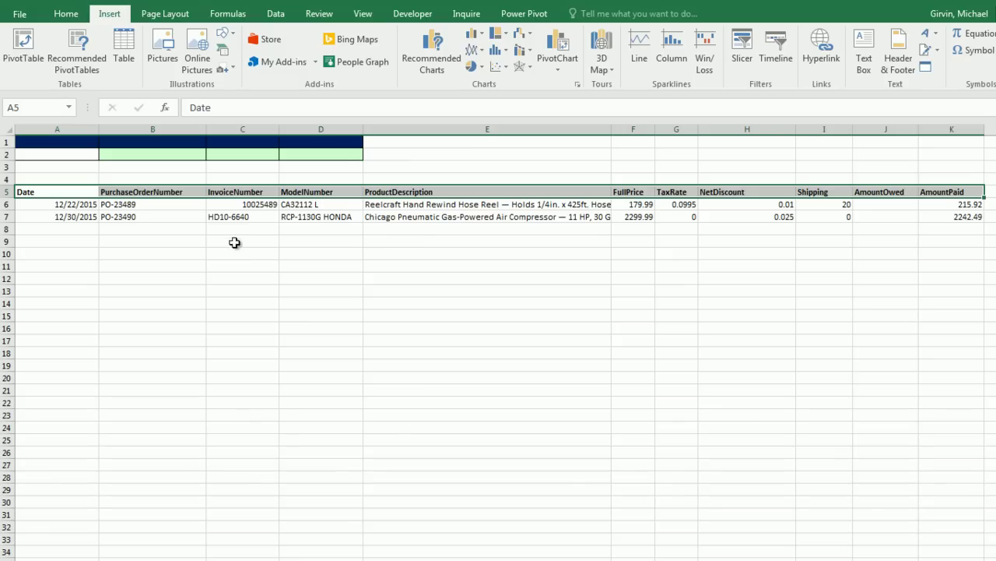
pyautogui.moveTo(82, 205); pyautogui.dragTo(88, 214)
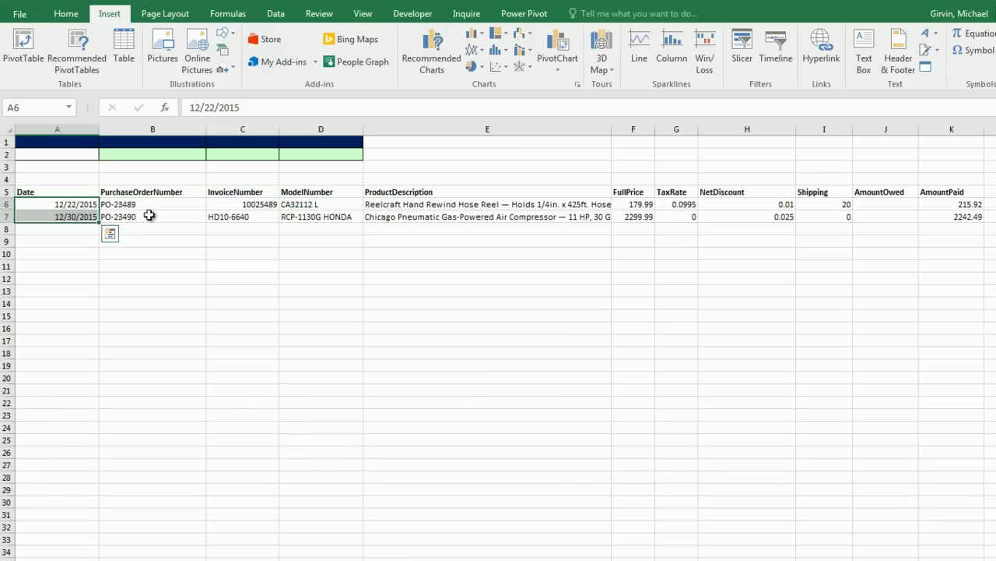
pyautogui.moveTo(638, 206); pyautogui.dragTo(686, 223)
pyautogui.moveTo(868, 203); pyautogui.dragTo(873, 222)
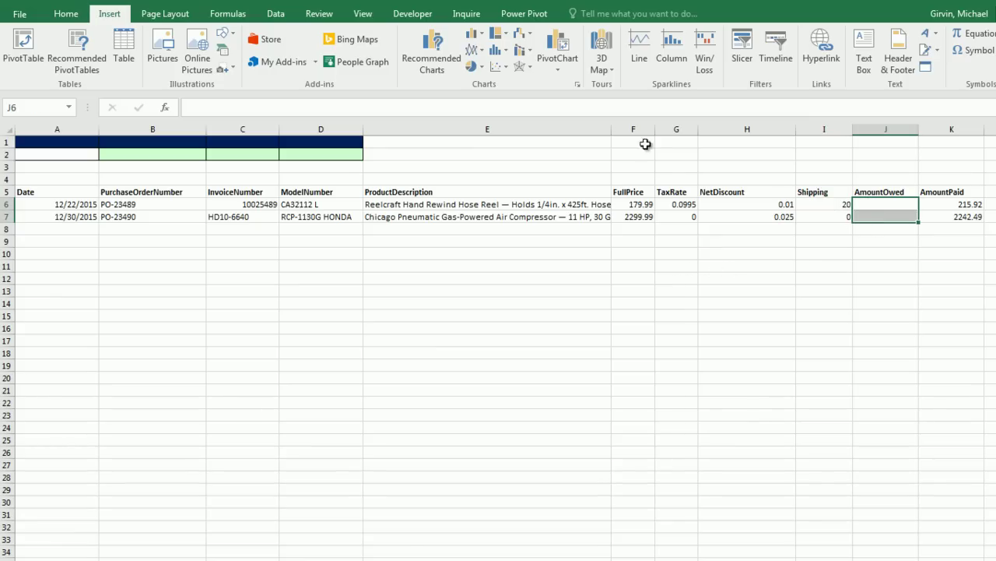
pyautogui.moveTo(78, 204); pyautogui.dragTo(80, 216)
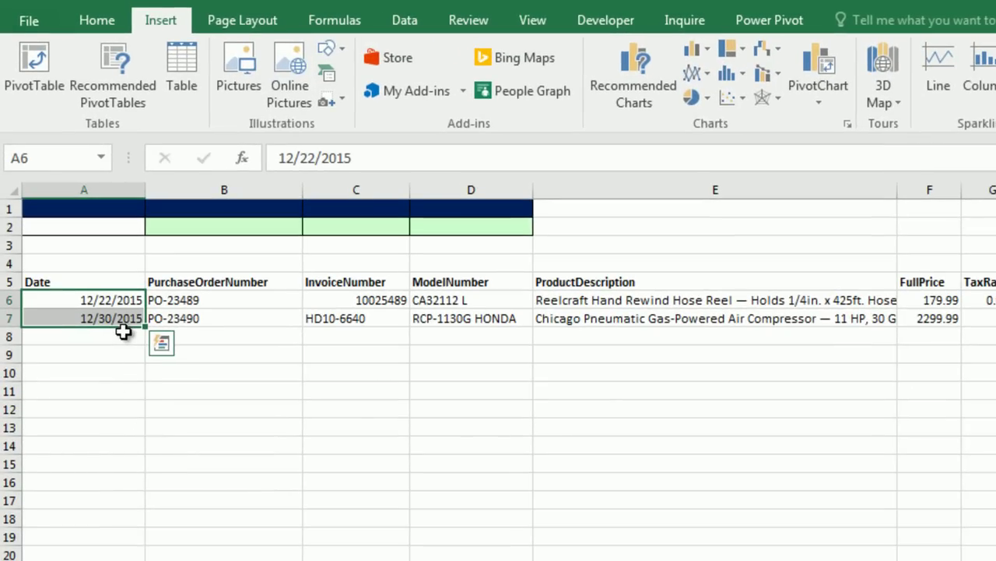
pyautogui.moveTo(98, 298); pyautogui.dragTo(293, 302)
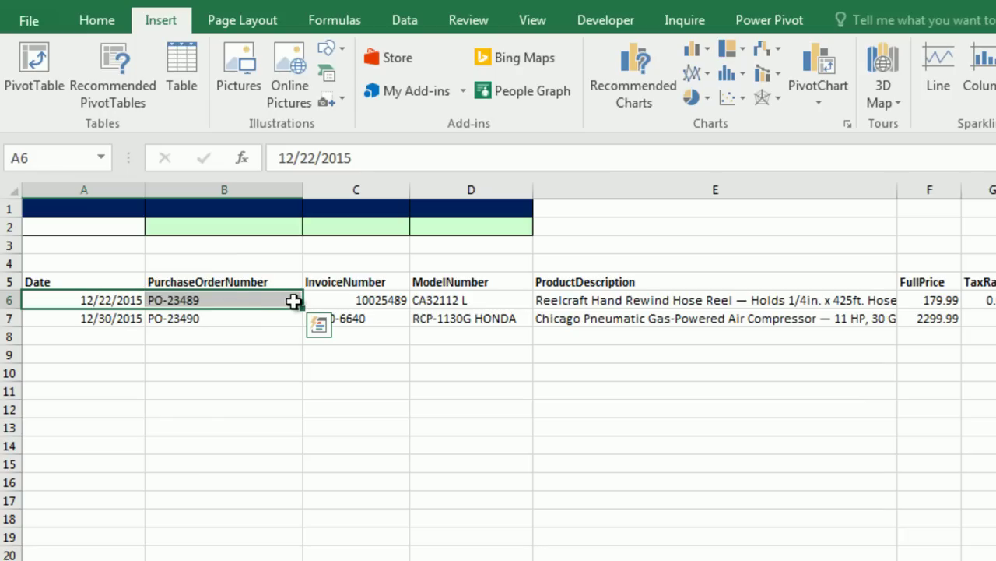
# Apply the custom number format ddd, mm/dd/yyy to the dates in A6:A7.
pyautogui.moveTo(106, 302); pyautogui.dragTo(106, 321)
pyautogui.hotkey('ctrl', '1')
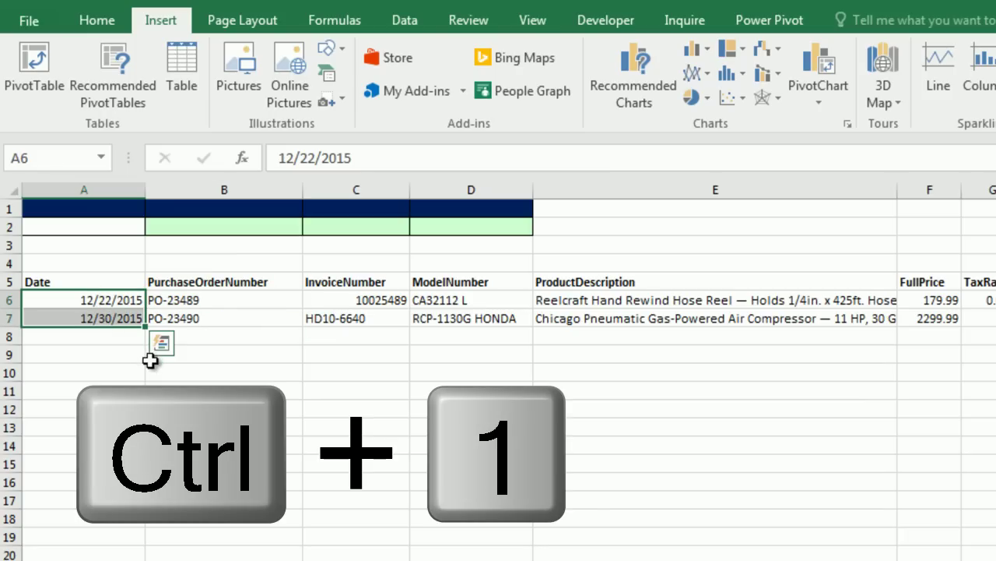
pyautogui.moveTo(508, 203); pyautogui.dragTo(358, 241)
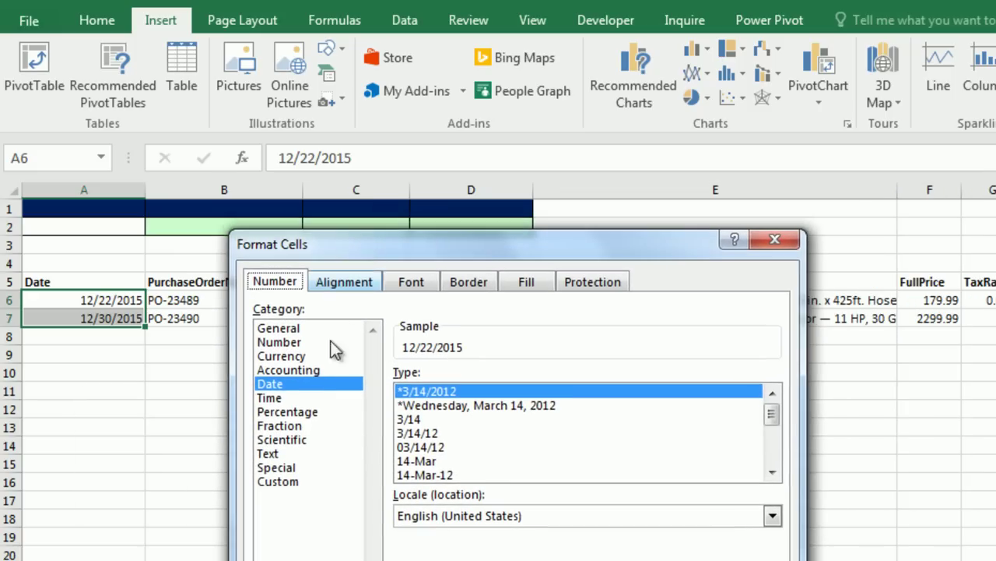
pyautogui.click(278, 483)
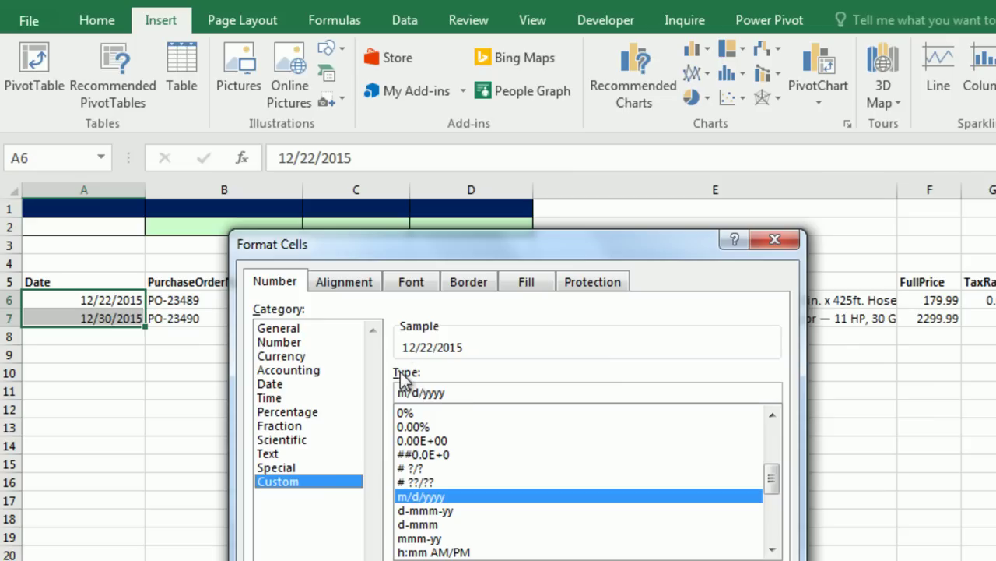
pyautogui.moveTo(459, 393); pyautogui.dragTo(366, 400)
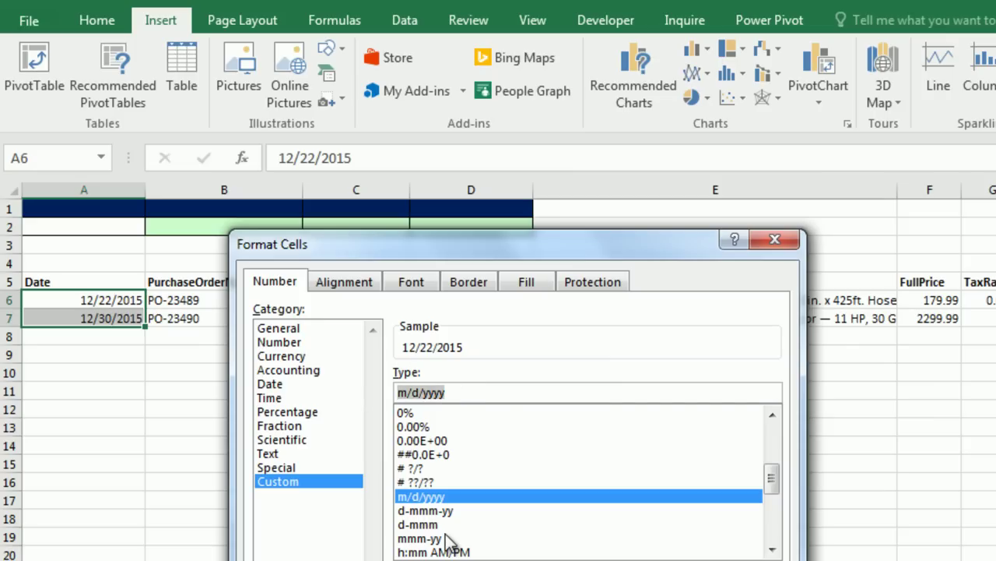
pyautogui.write('d')
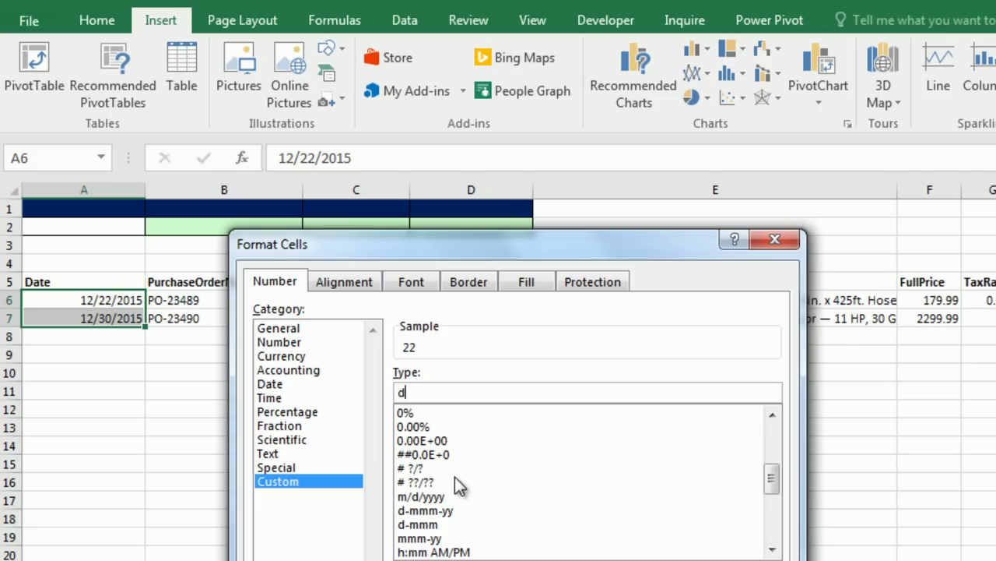
pyautogui.write('dd, mm/dd')
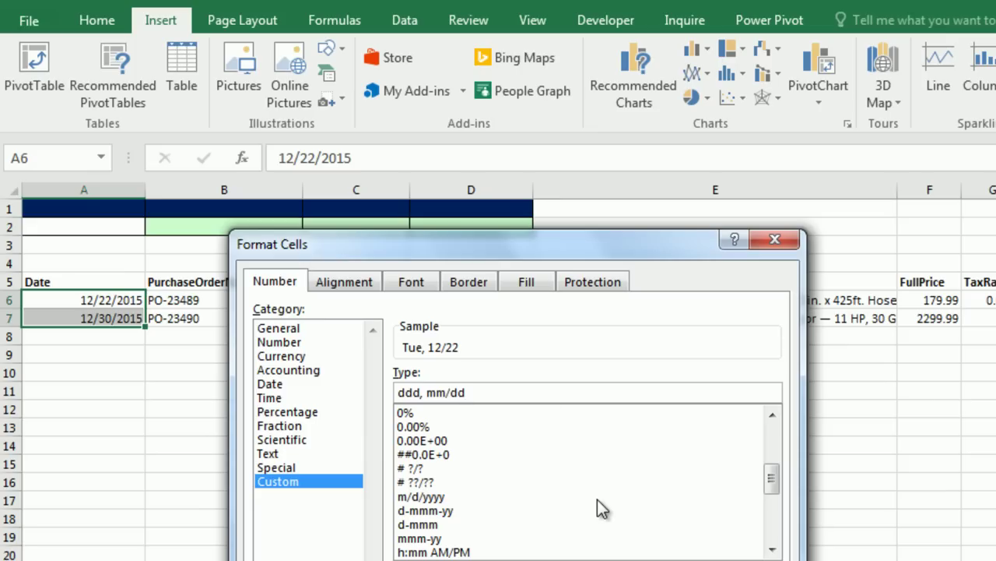
pyautogui.write('yyy')
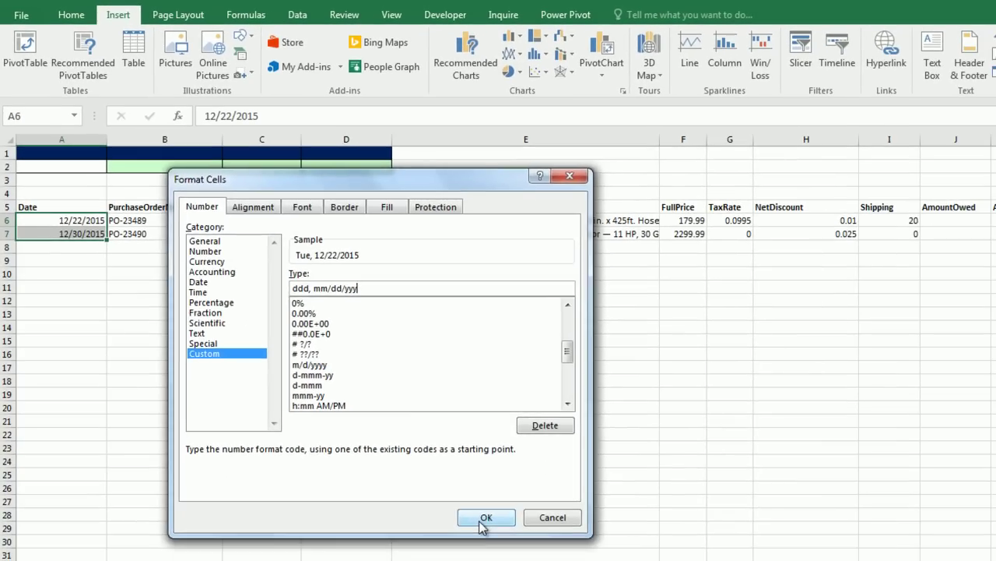
pyautogui.click(480, 515)
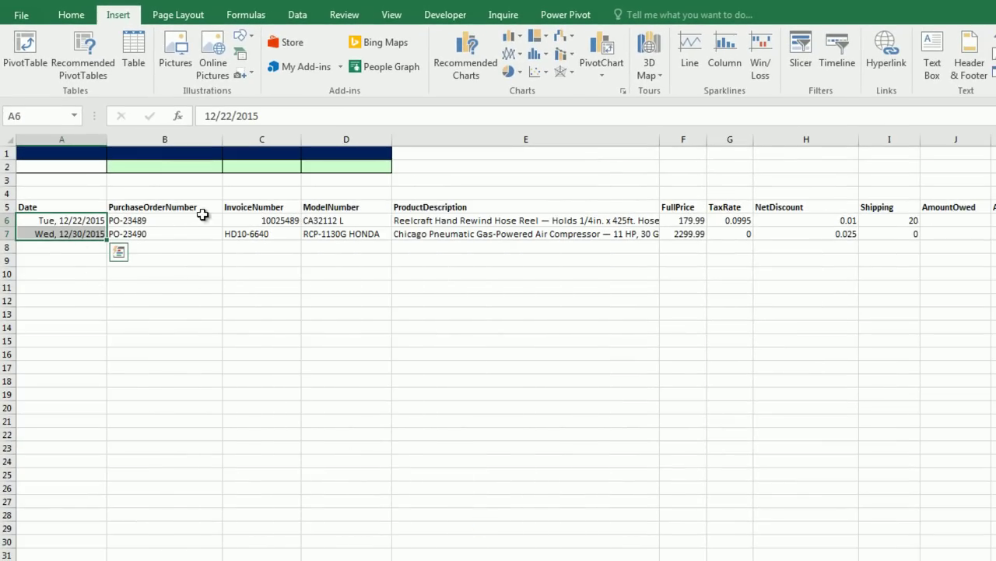
# Wrap the text of the two ProductDescription entries in E6:E7.
pyautogui.moveTo(434, 220); pyautogui.dragTo(438, 235)
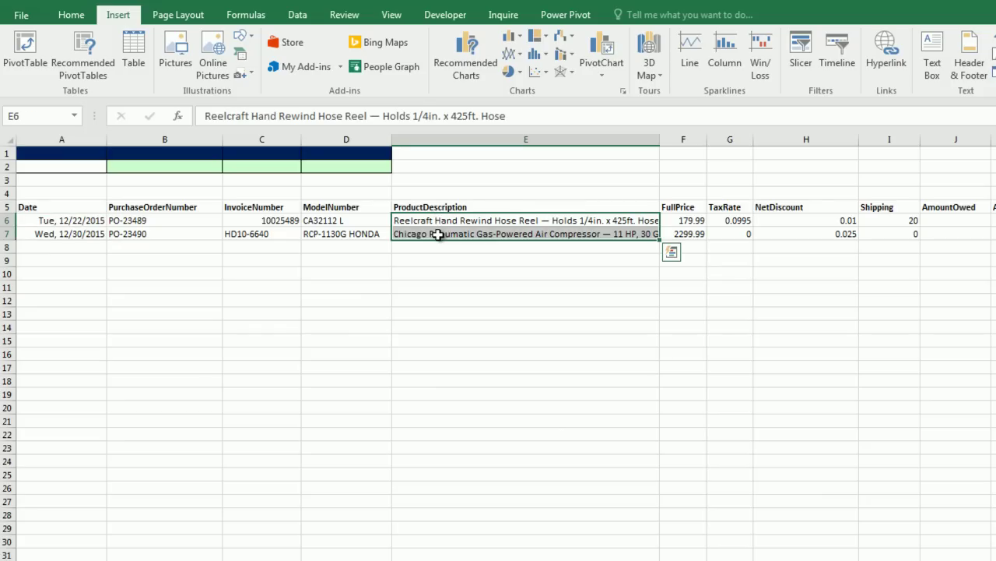
pyautogui.click(71, 14)
pyautogui.click(421, 42)
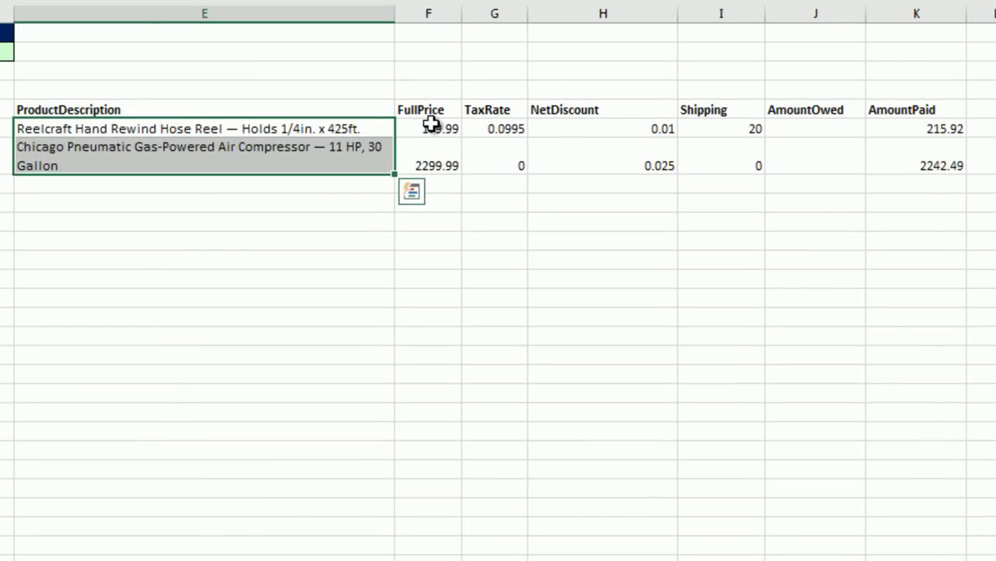
# Format FullPrice F6:F7 and the Shipping, AmountOwed and AmountPaid cells I6:K7 as Currency with the $ symbol and 2 decimal places.
pyautogui.moveTo(431, 126); pyautogui.dragTo(429, 163)
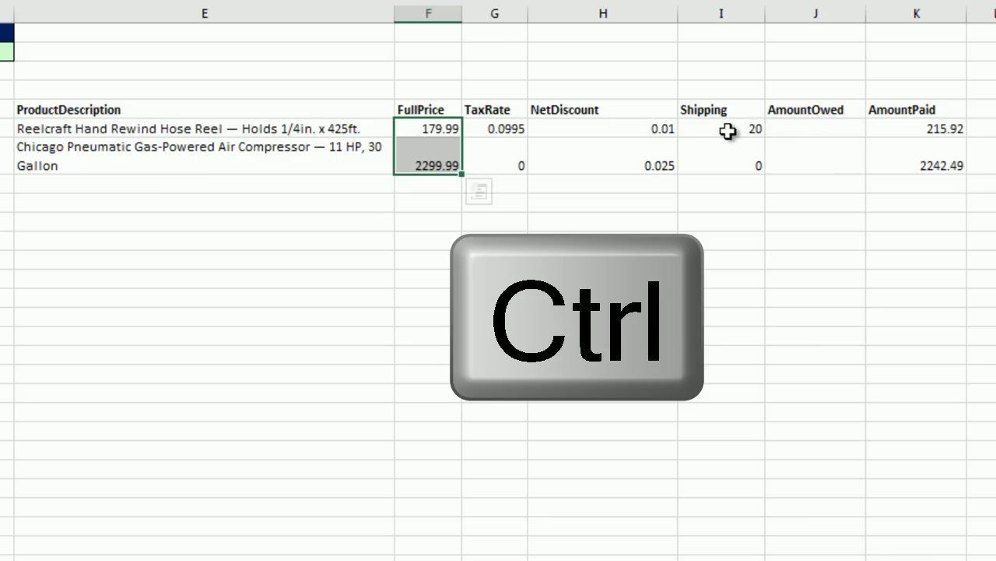
pyautogui.moveTo(726, 131); pyautogui.dragTo(919, 164)
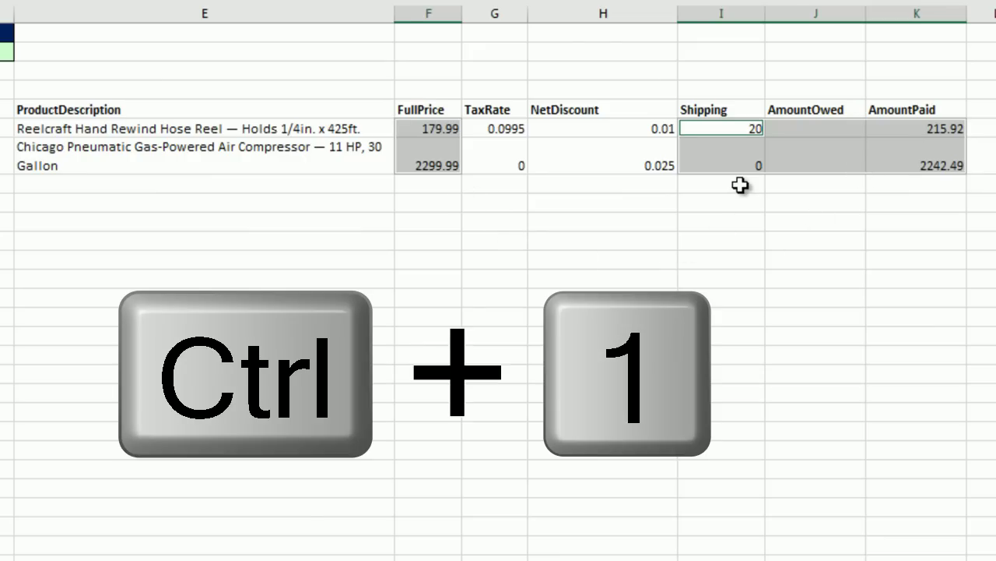
pyautogui.hotkey('ctrl', '1')
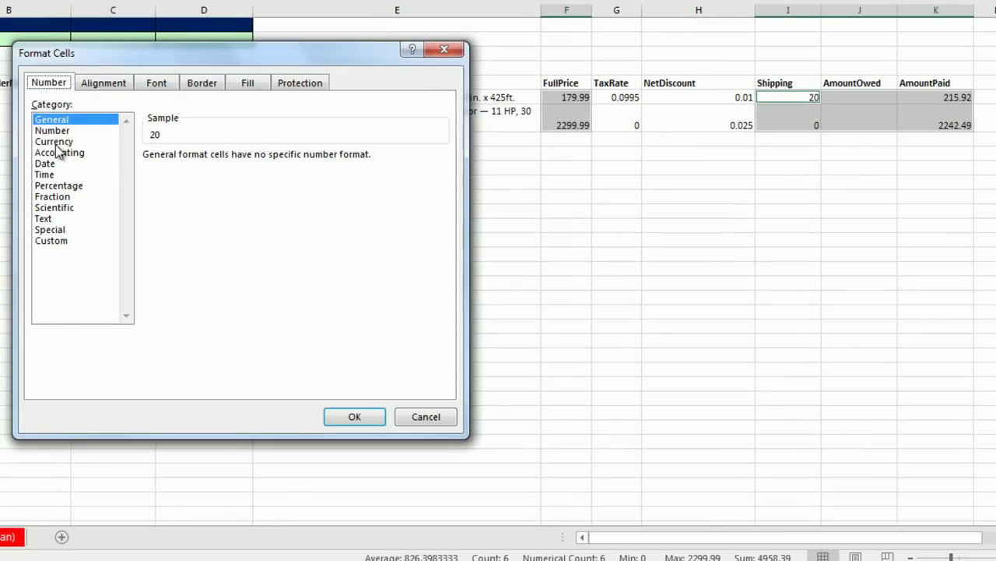
pyautogui.click(54, 143)
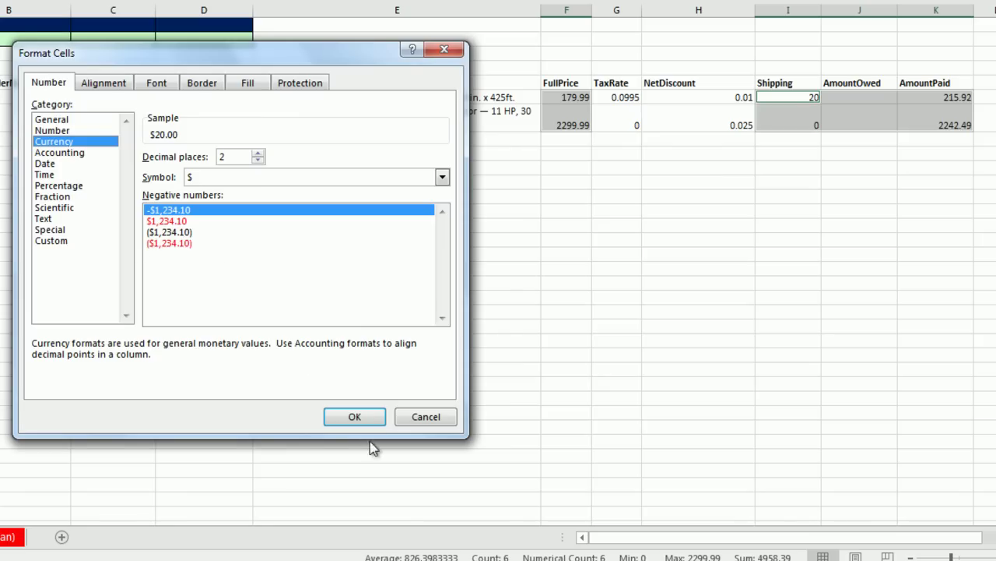
pyautogui.click(376, 418)
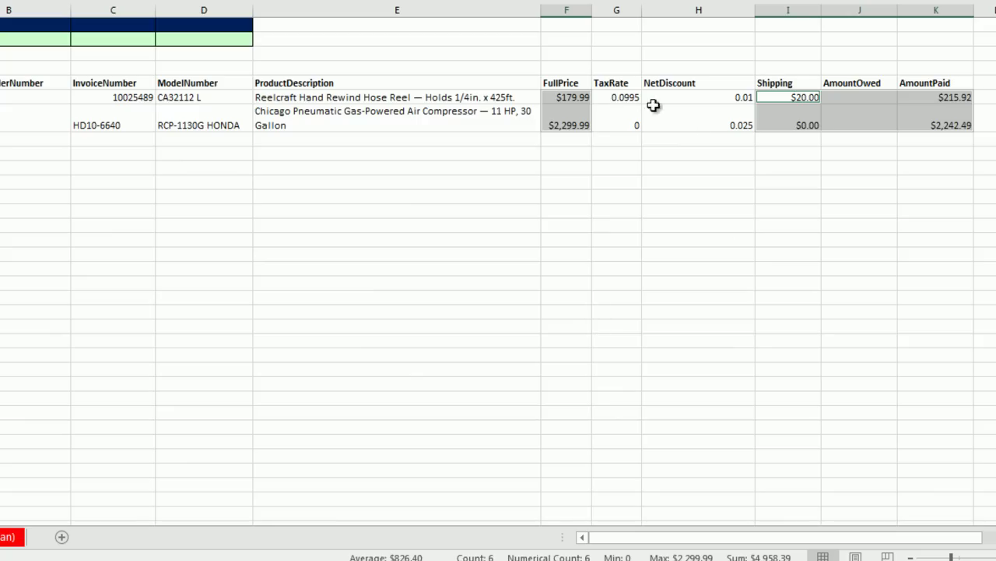
# Format the TaxRate and NetDiscount cells G6:H7 as Percentage with 3 decimal places.
pyautogui.moveTo(617, 98); pyautogui.dragTo(699, 113)
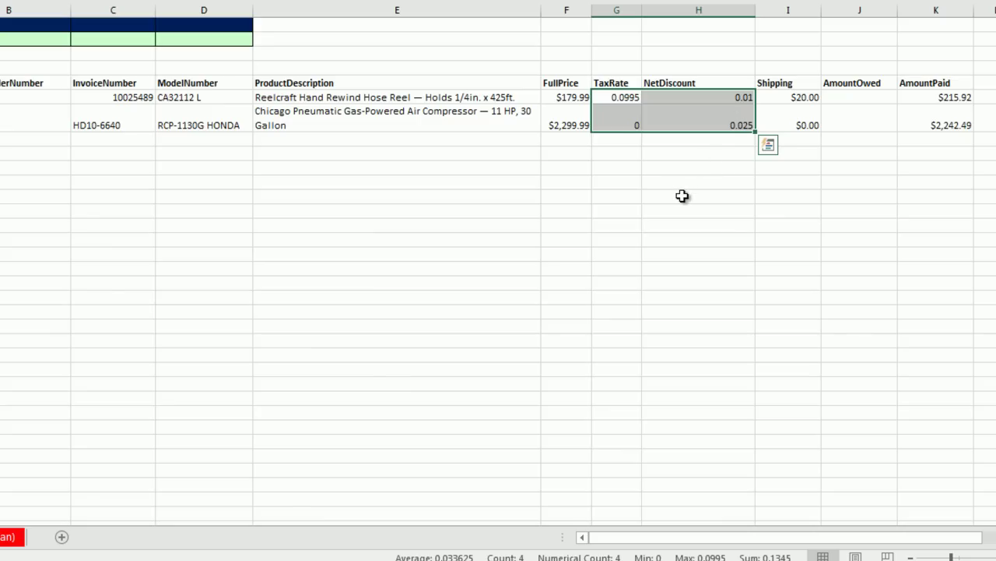
pyautogui.hotkey('ctrl', '1')
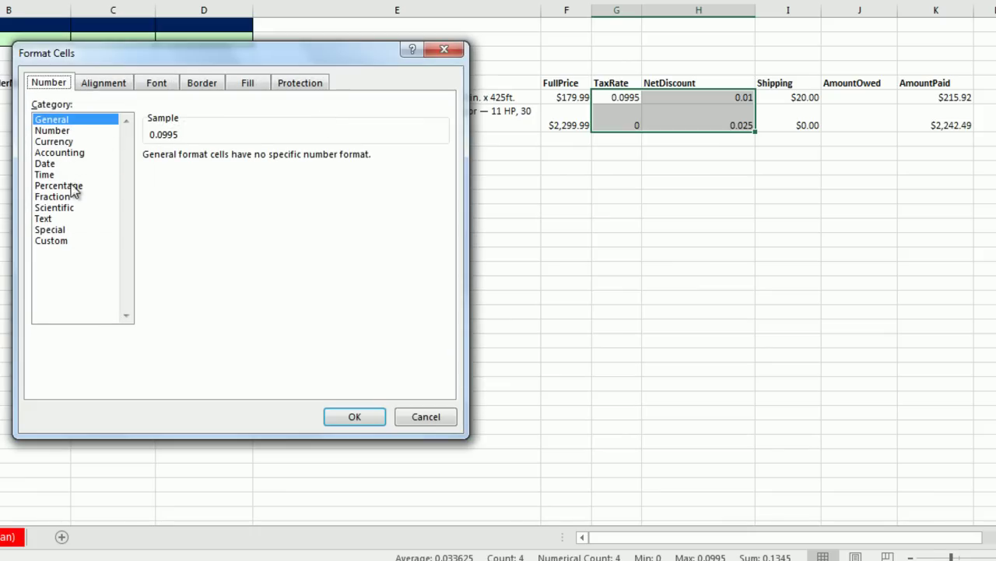
pyautogui.click(72, 185)
pyautogui.click(258, 160)
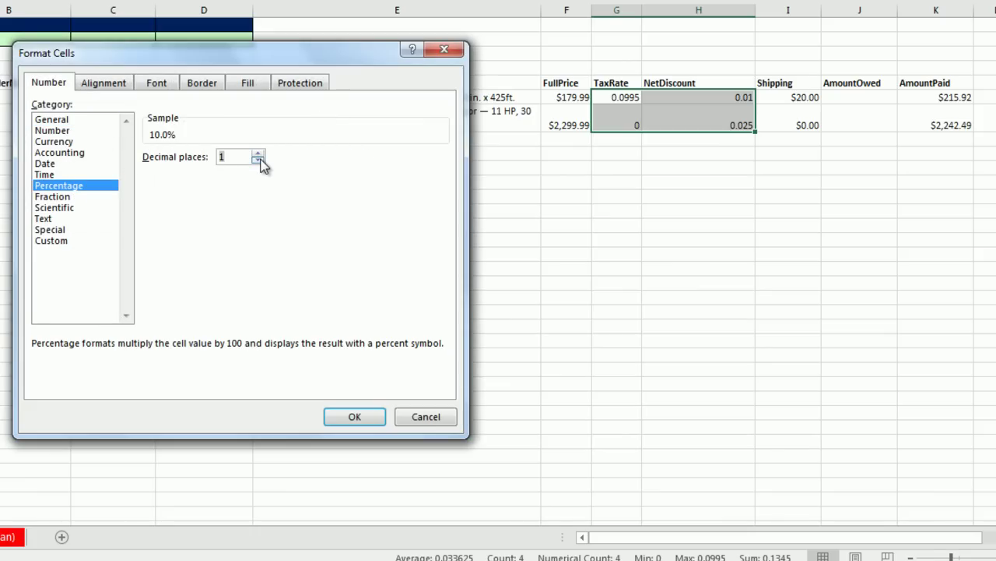
pyautogui.click(257, 153)
pyautogui.click(364, 420)
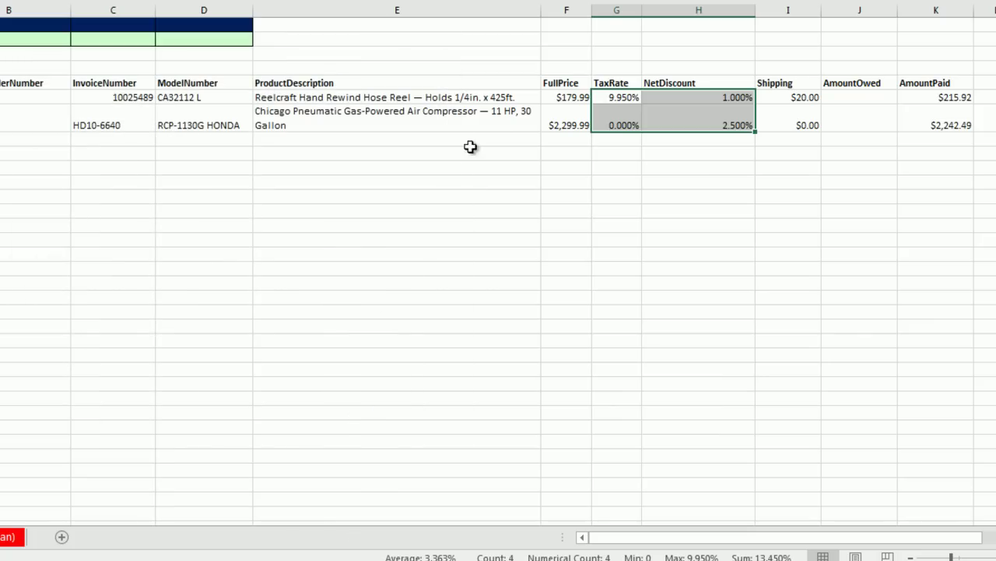
# Examine the first record's FullPrice, NetDiscount, TaxRate and Shipping cells that feed the AmountOwed calculation.
pyautogui.click(840, 97)
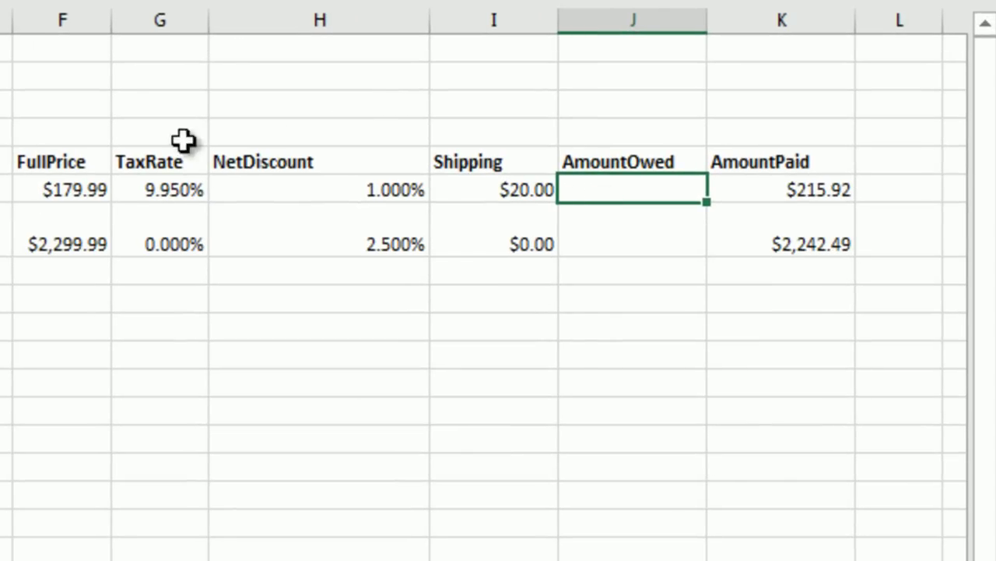
pyautogui.click(62, 193)
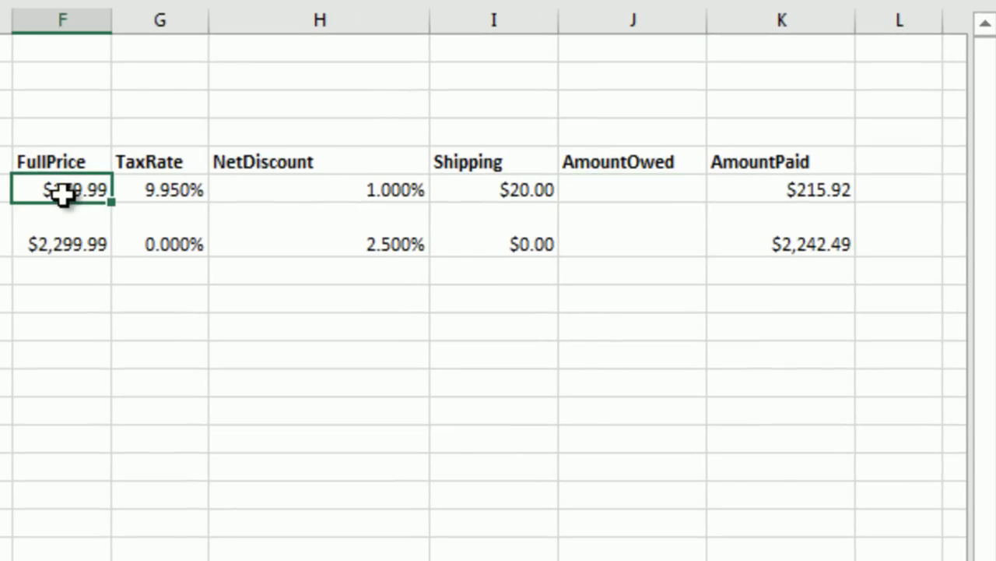
pyautogui.click(340, 193)
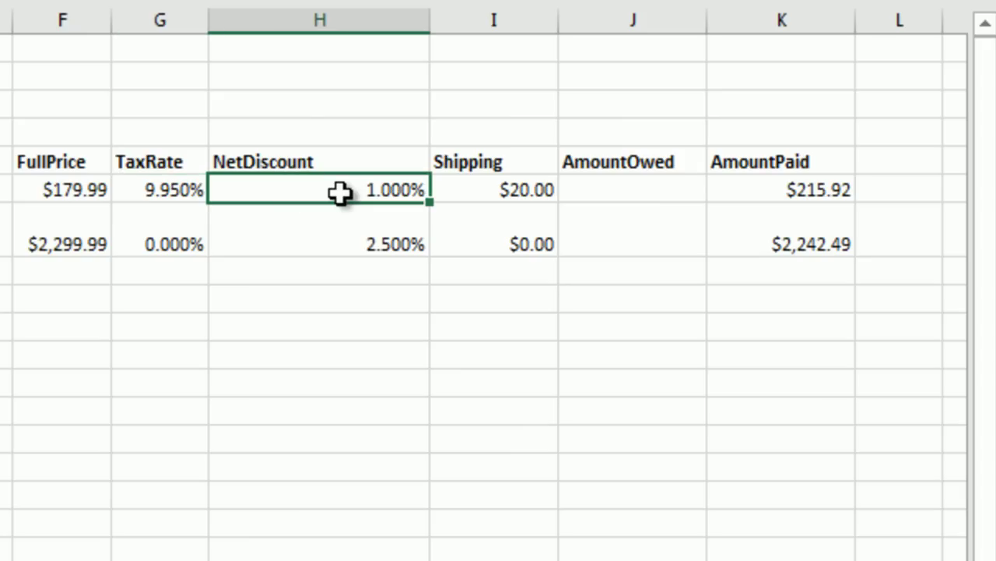
pyautogui.click(150, 196)
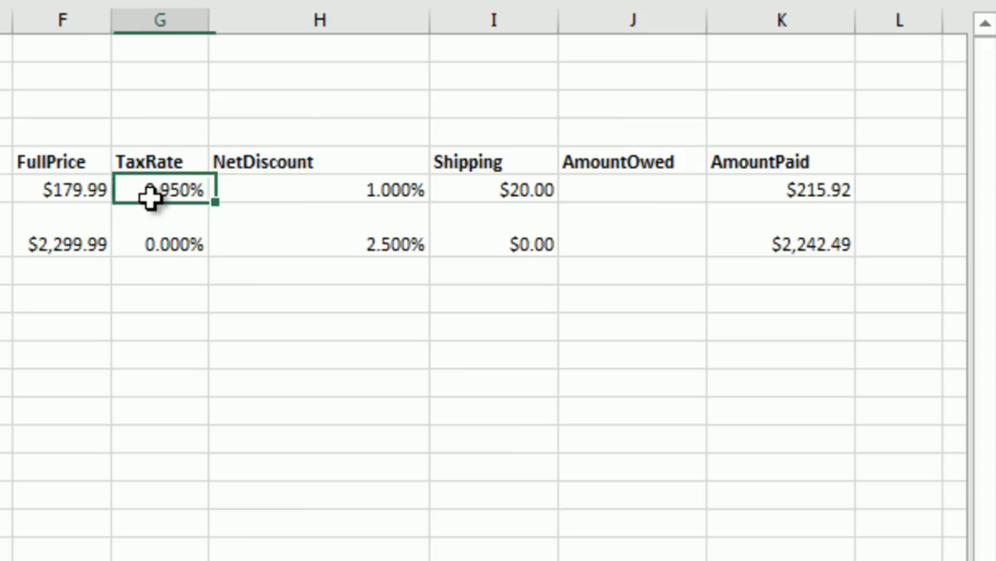
pyautogui.click(473, 187)
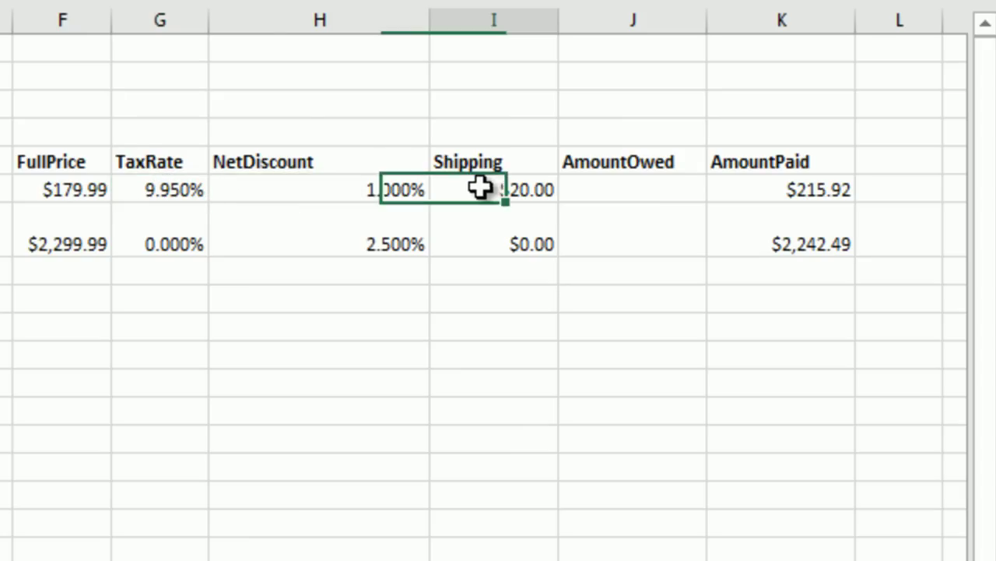
# Start a ROUND formula in J6 that multiplies the first record's FullPrice by one minus NetDiscount: =ROUND(F6*(1-H6).
pyautogui.click(607, 192)
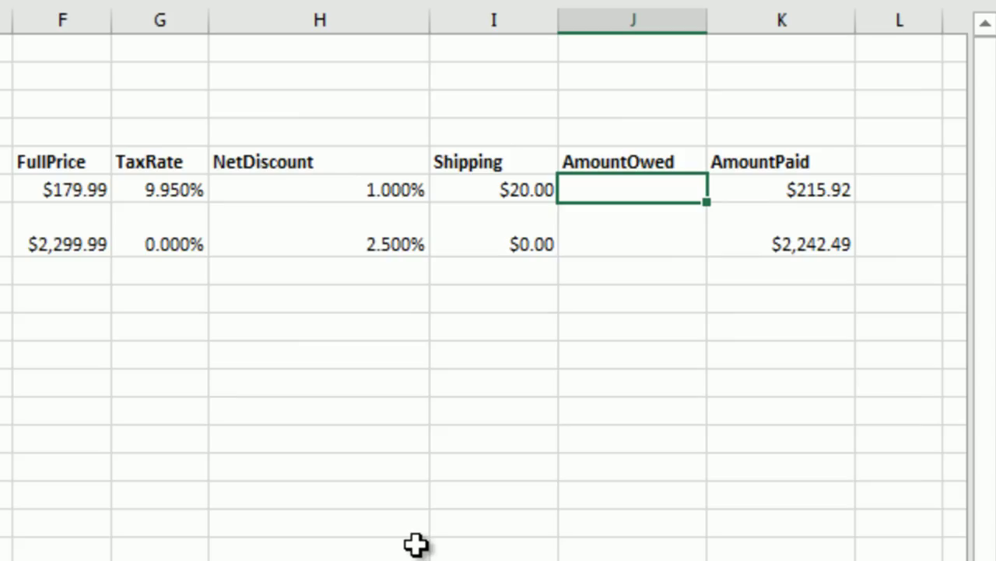
pyautogui.write('=round')
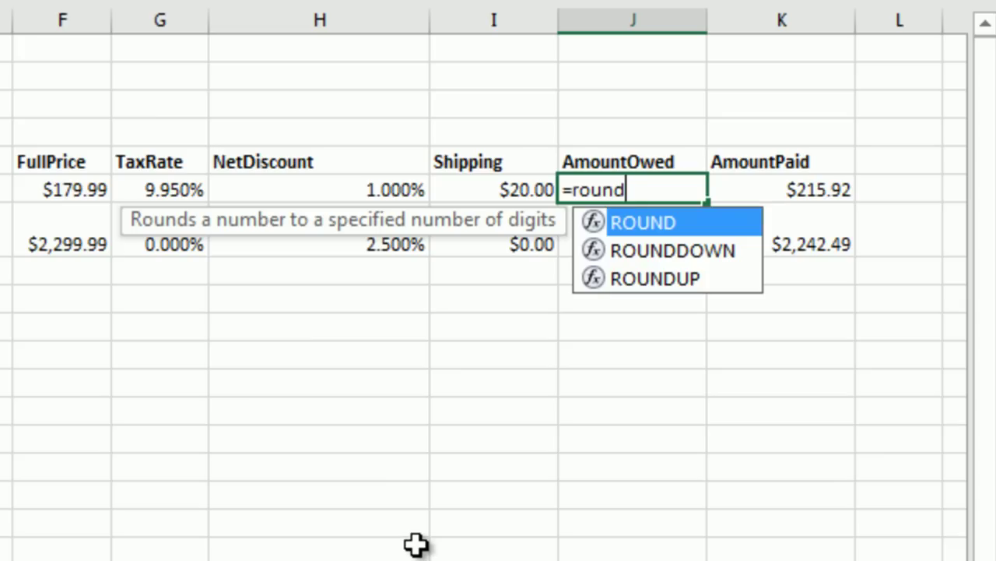
pyautogui.press('Tab')
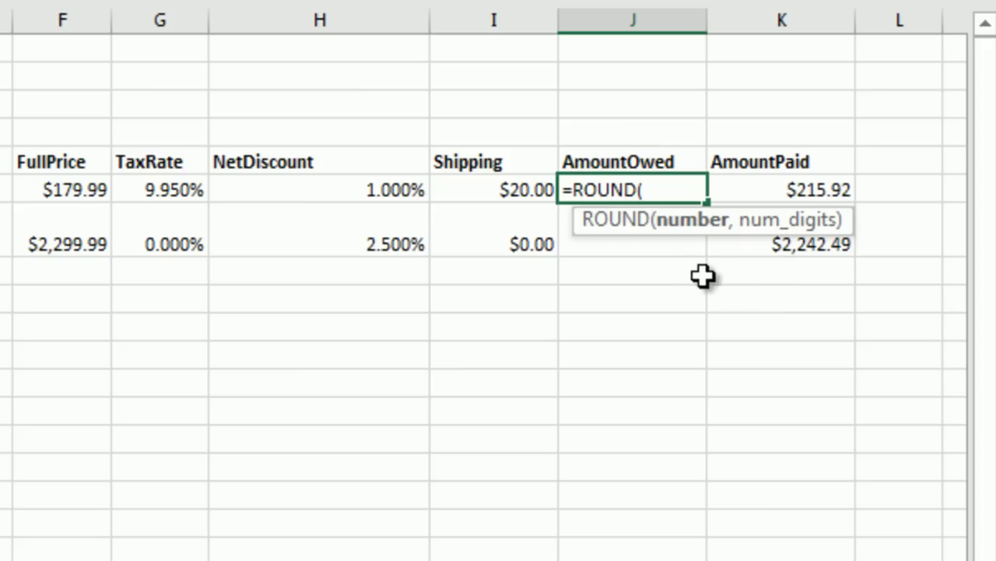
pyautogui.click(44, 194)
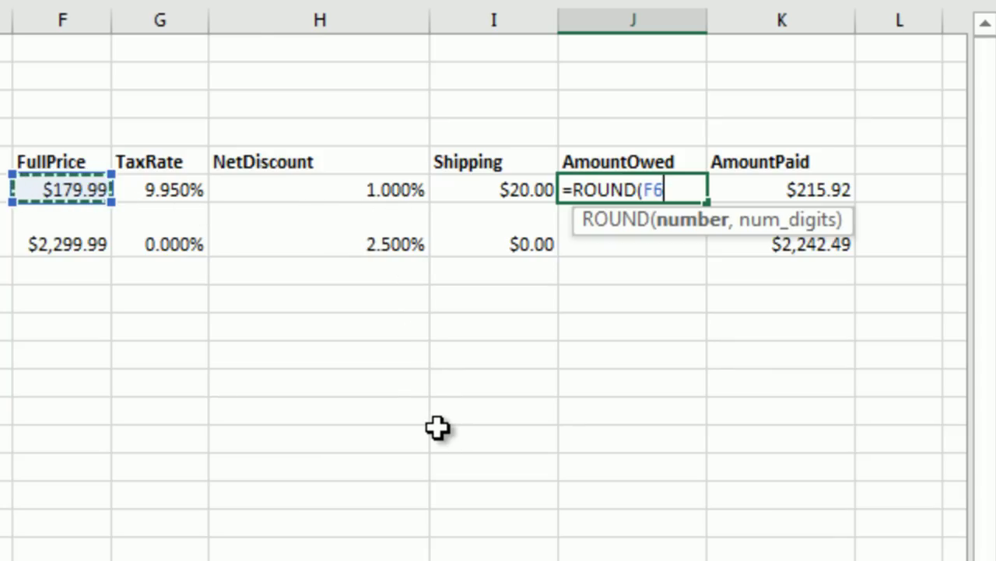
pyautogui.write('*')
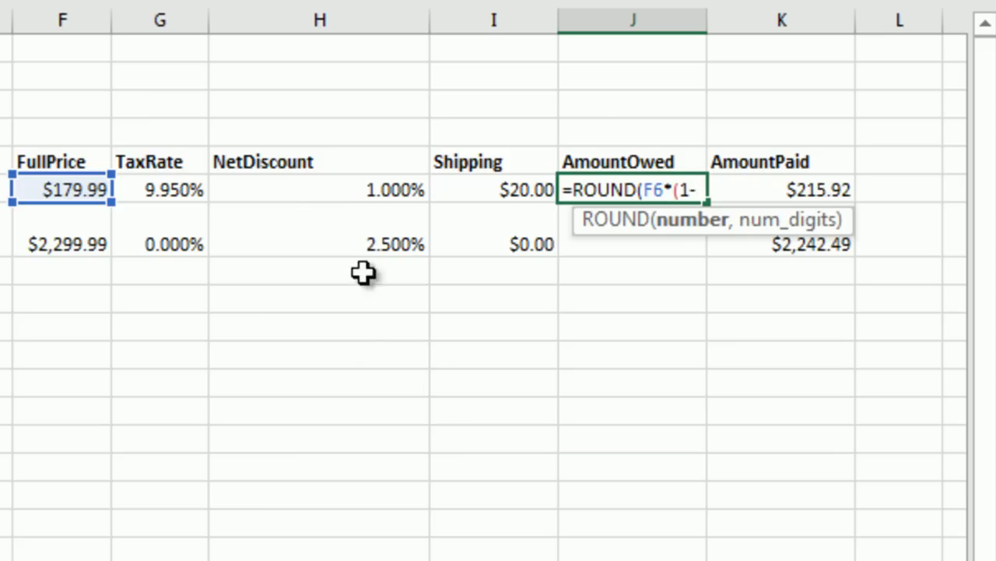
pyautogui.click(307, 189)
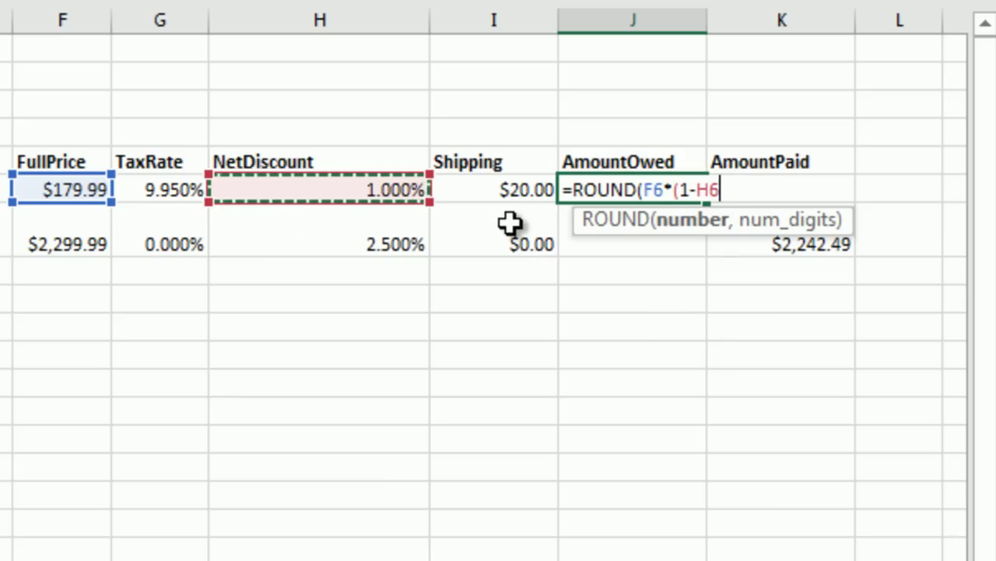
pyautogui.write(')')
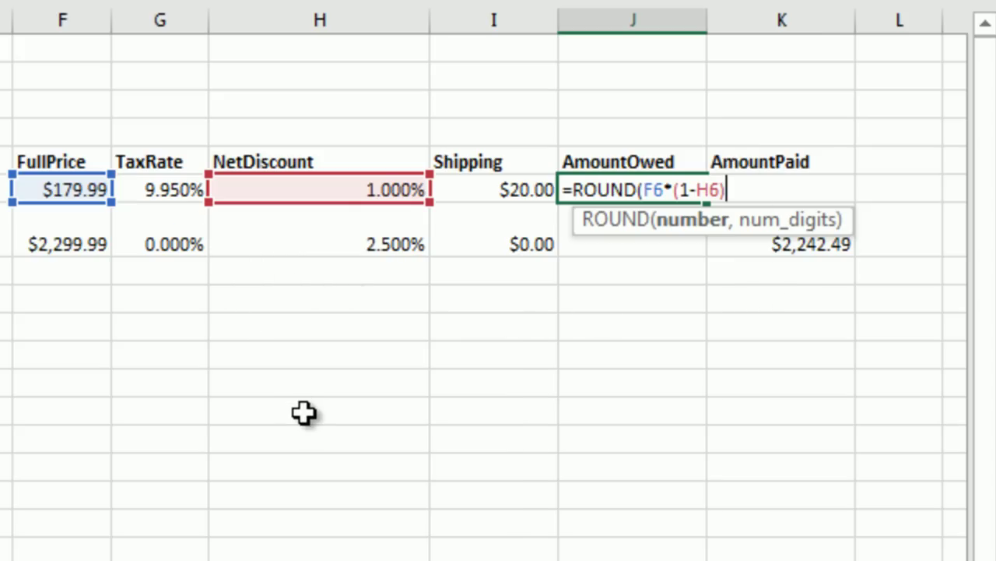
# Extend the J6 formula by multiplying by one plus the TaxRate and adding Shipping: *(1+G6)+I6.
pyautogui.write('(1+')
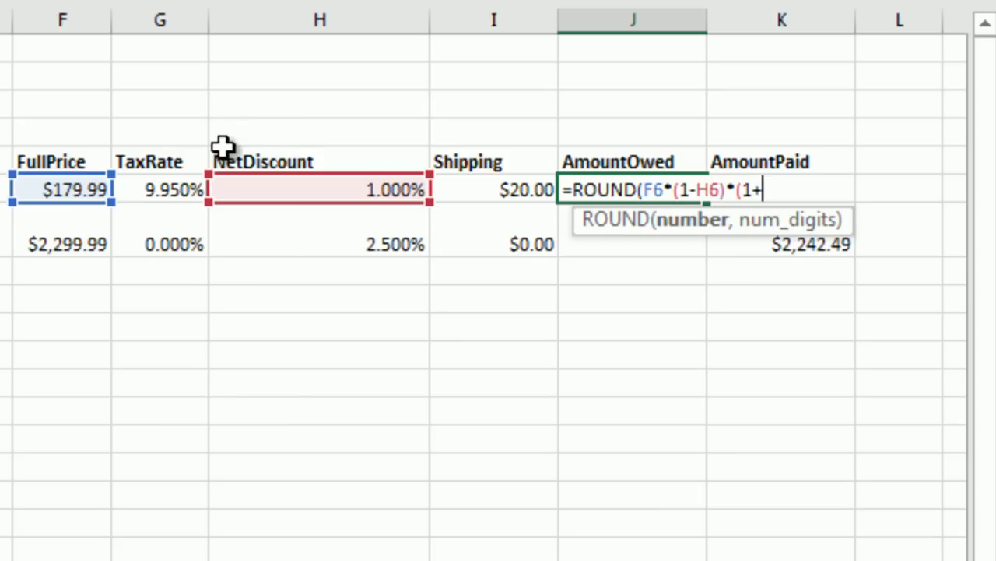
pyautogui.click(187, 202)
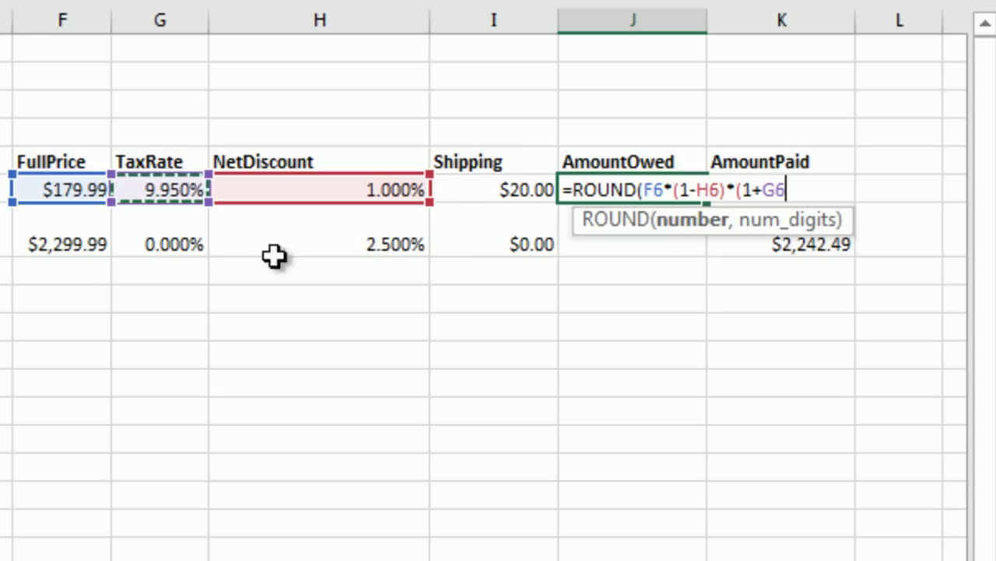
pyautogui.write(')')
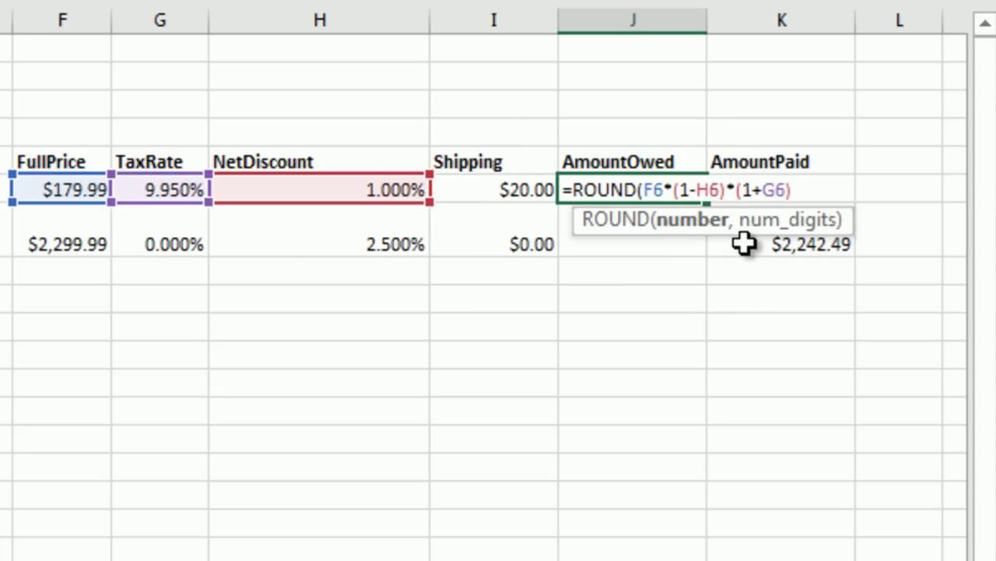
pyautogui.write('+')
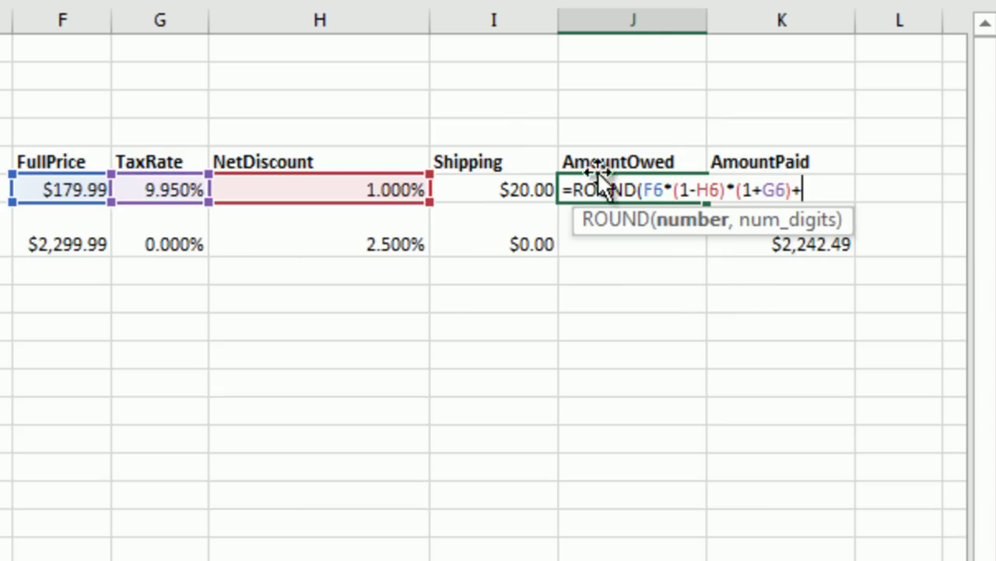
pyautogui.click(527, 186)
# Review the formula's number argument, set num_digits to 2, and enter the completed AmountOwed formula in J6.
pyautogui.click(691, 221)
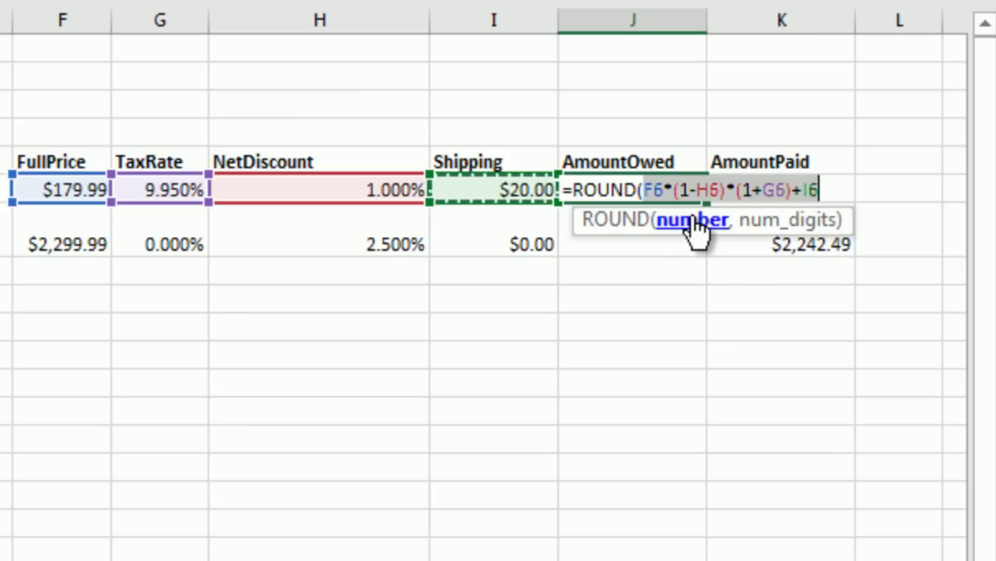
pyautogui.click(833, 188)
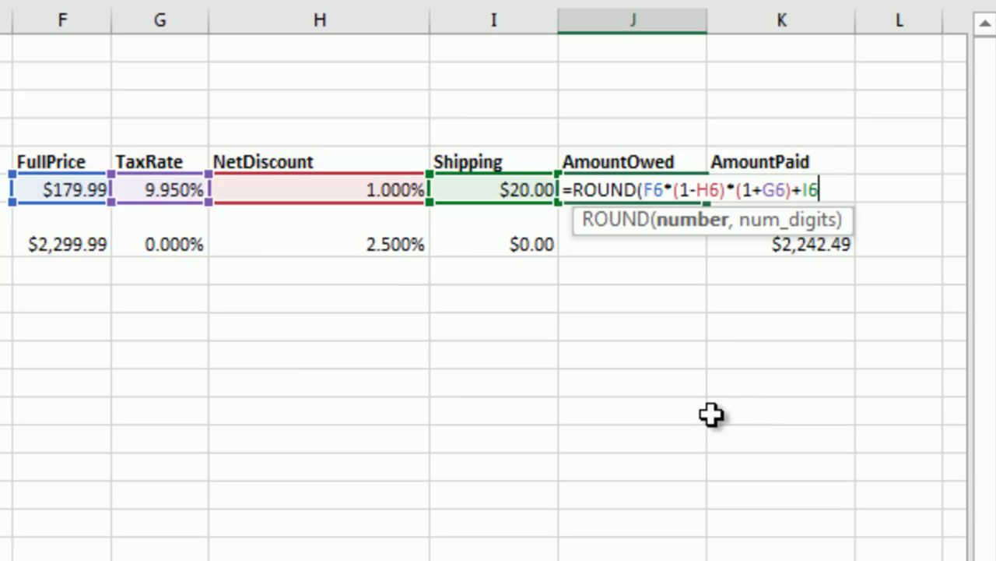
pyautogui.write(',2')
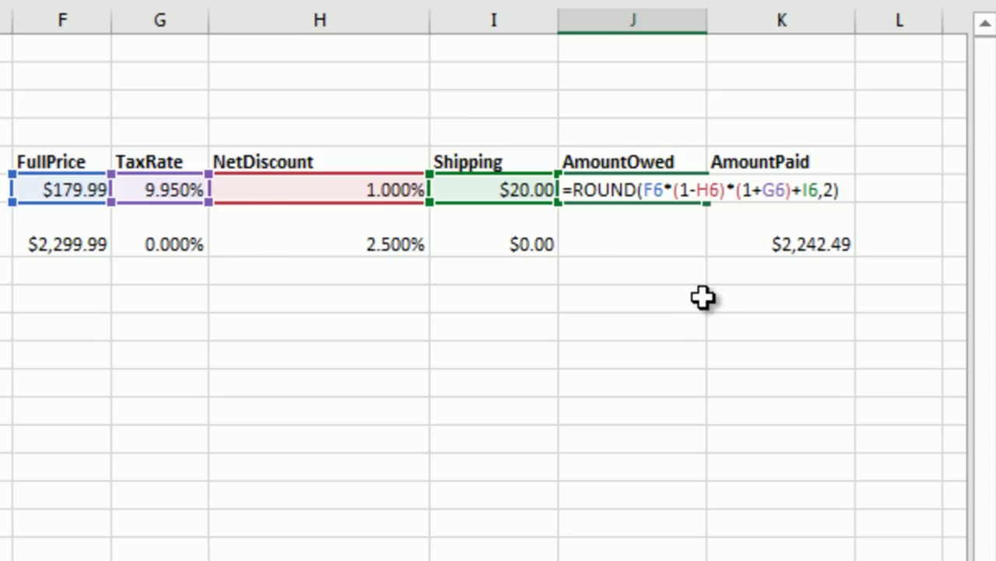
pyautogui.hotkey('ctrl', 'Return')
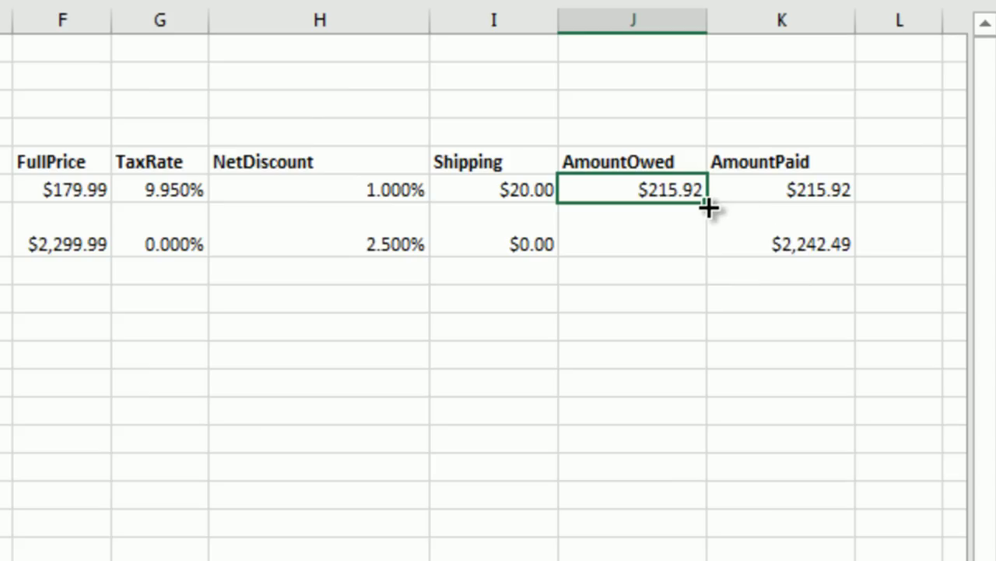
# Copy the AmountOwed formula from J6 down to J7 and check the cell references in the copied formula.
pyautogui.moveTo(708, 205); pyautogui.dragTo(709, 252)
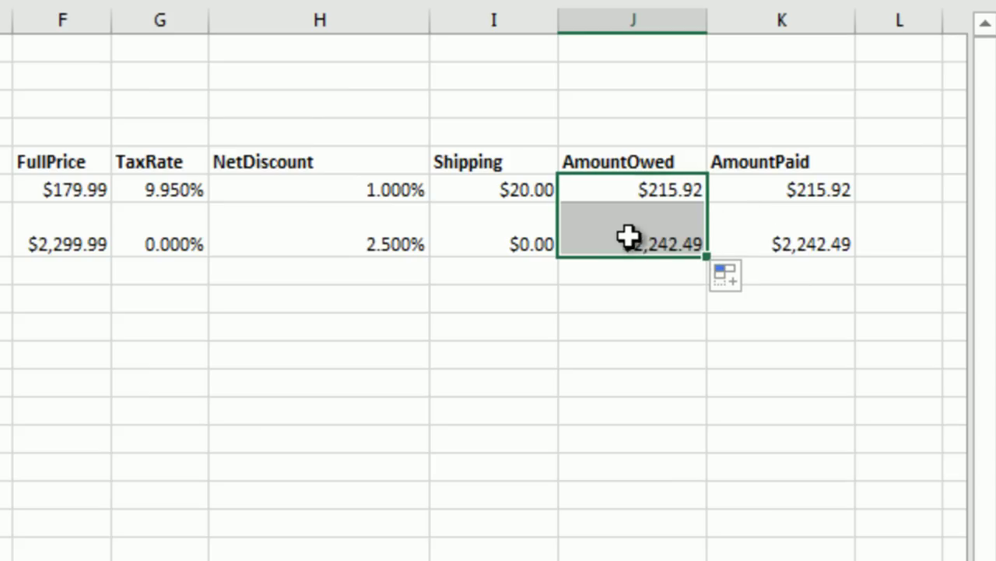
pyautogui.press('F2')
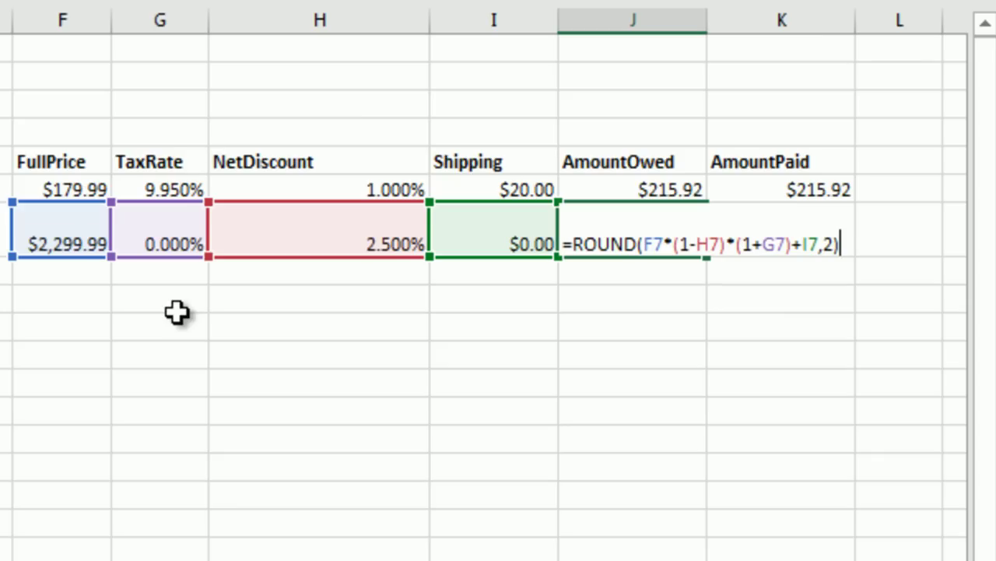
pyautogui.hotkey('ctrl', 'Return')
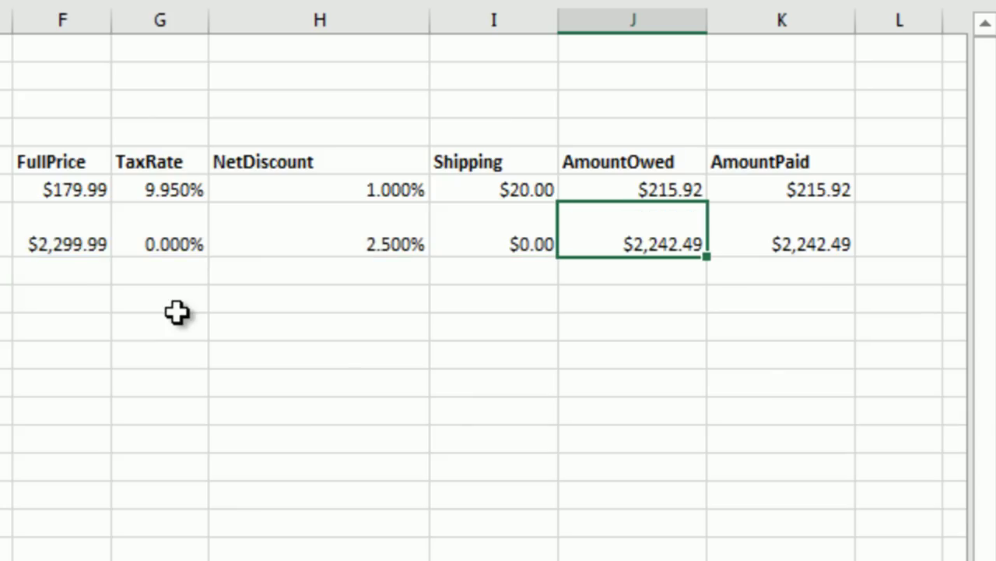
pyautogui.doubleClick(616, 243)
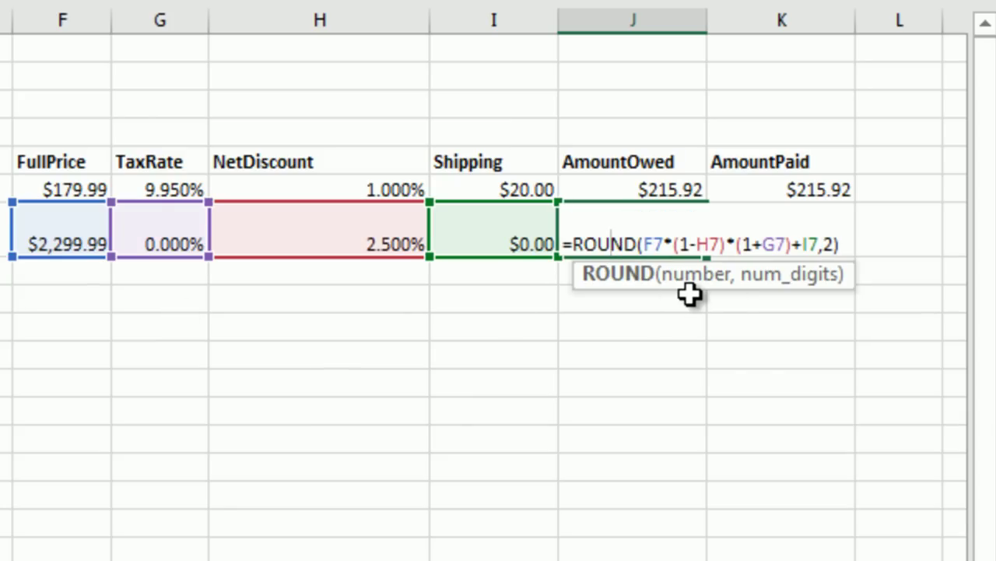
pyautogui.press('Escape')
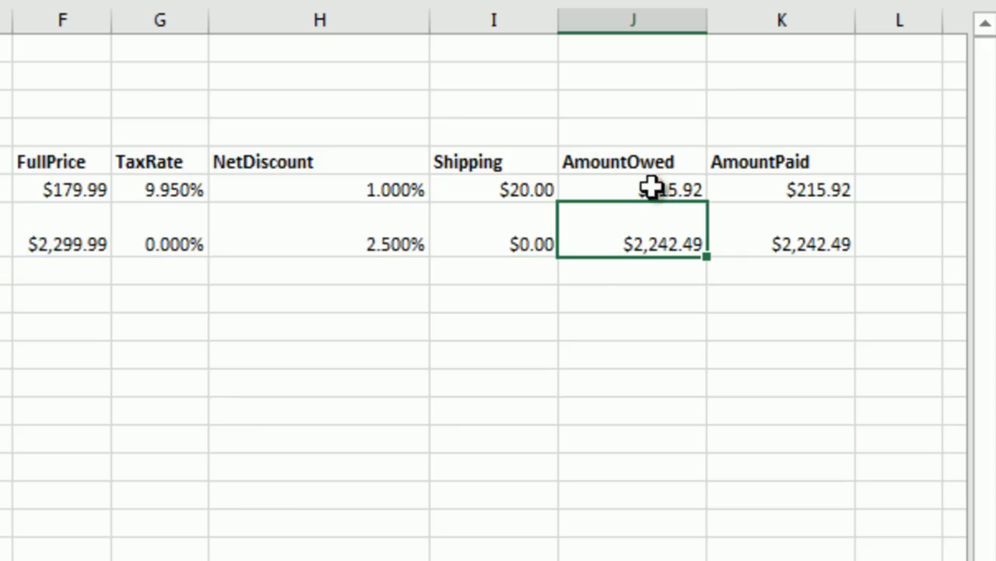
# Apply the recently used light green fill and borders around each cell to the AmountOwed formulas in J6:J7.
pyautogui.moveTo(653, 185); pyautogui.dragTo(661, 216)
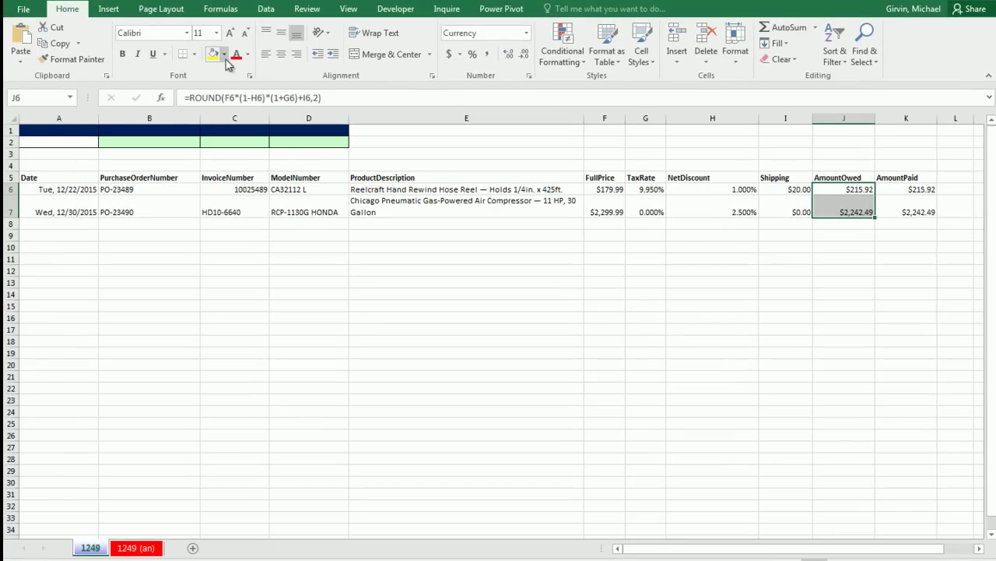
pyautogui.click(224, 54)
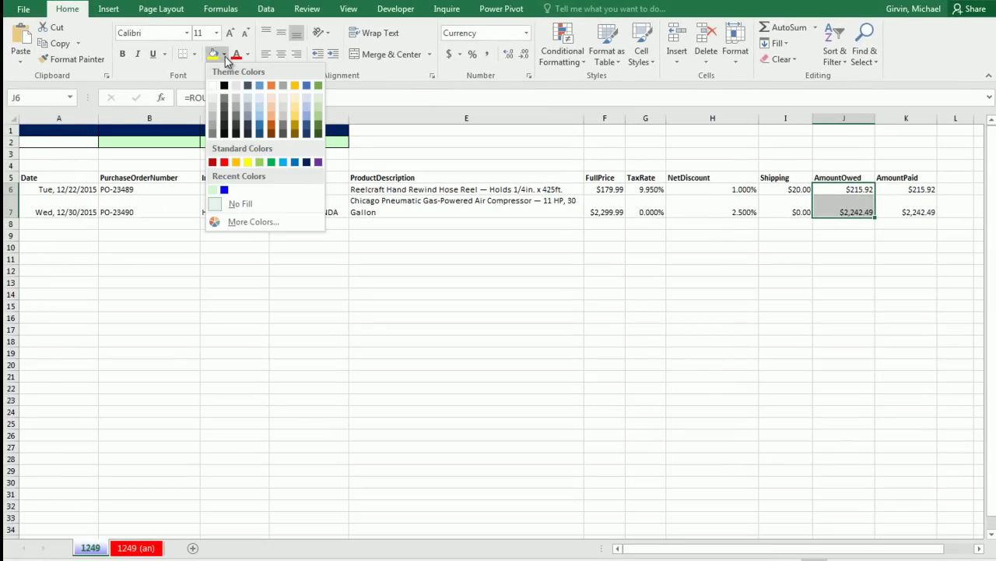
pyautogui.click(214, 192)
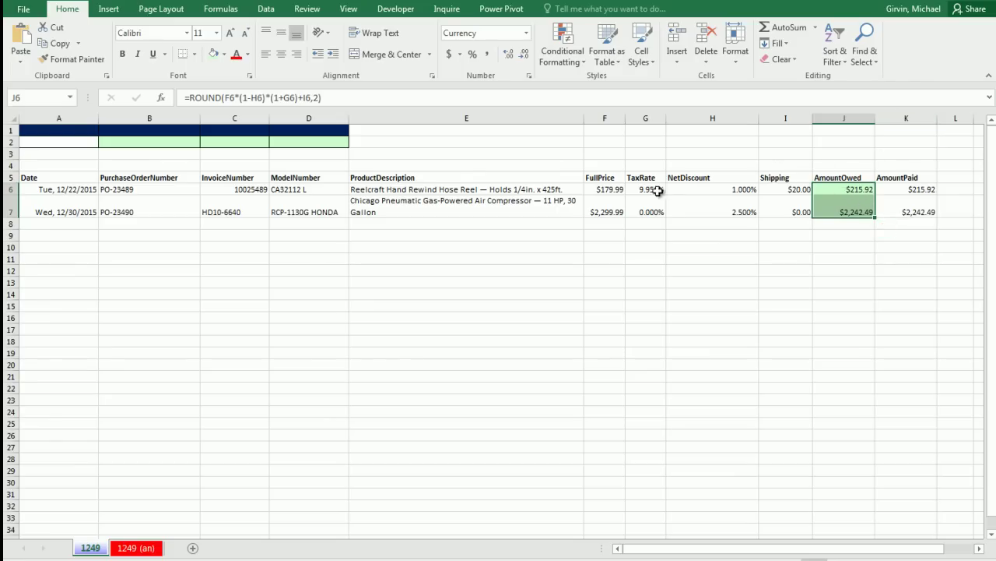
pyautogui.click(197, 59)
pyautogui.click(196, 169)
# Convert the invoice data in A5:K7 into an Excel Table with headers.
pyautogui.click(378, 179)
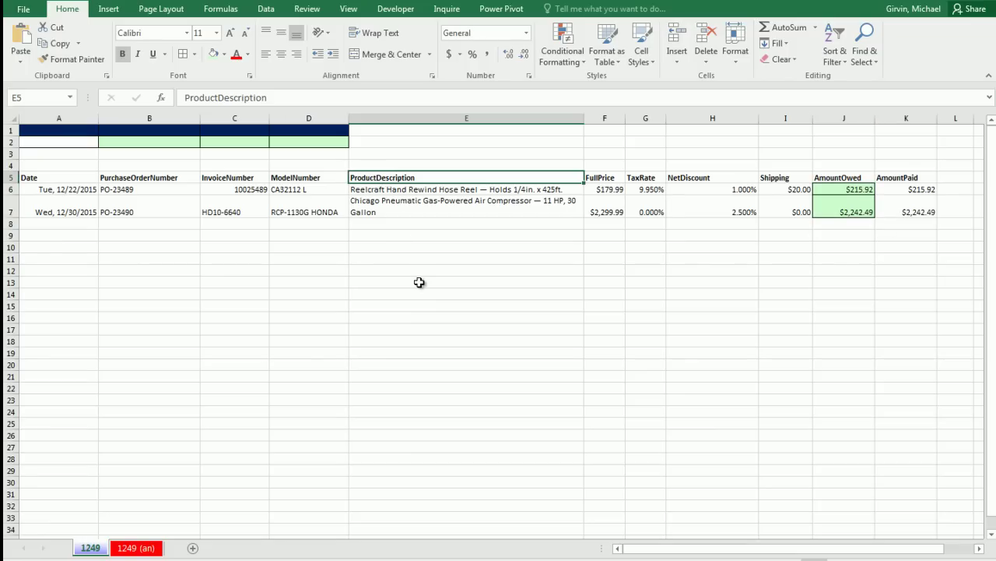
pyautogui.click(409, 206)
pyautogui.click(241, 206)
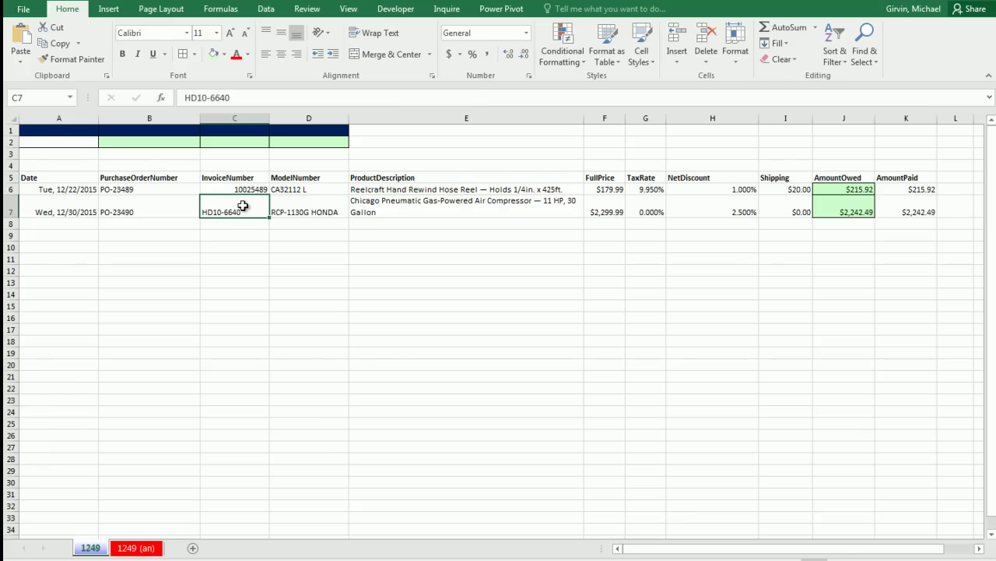
pyautogui.click(599, 180)
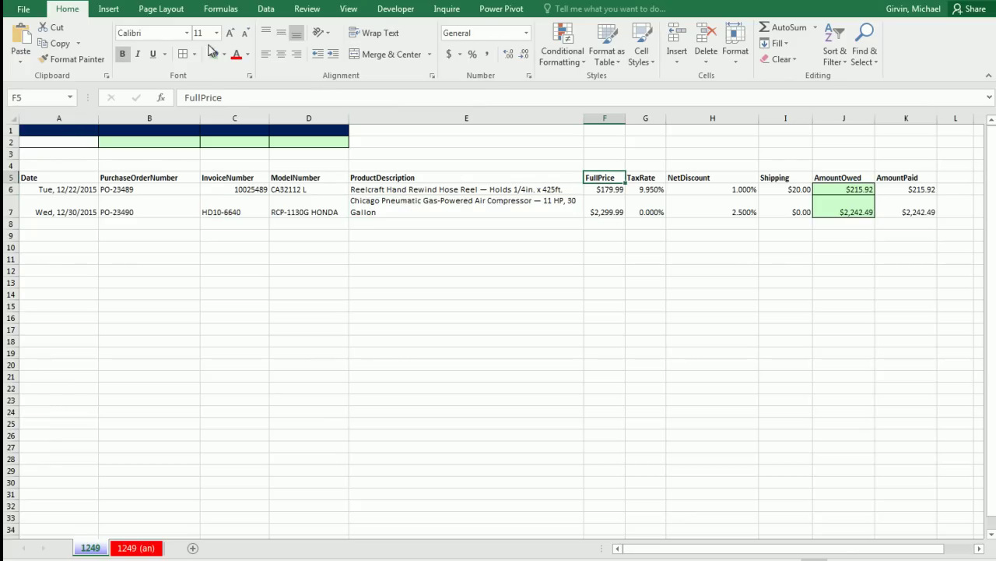
pyautogui.click(108, 8)
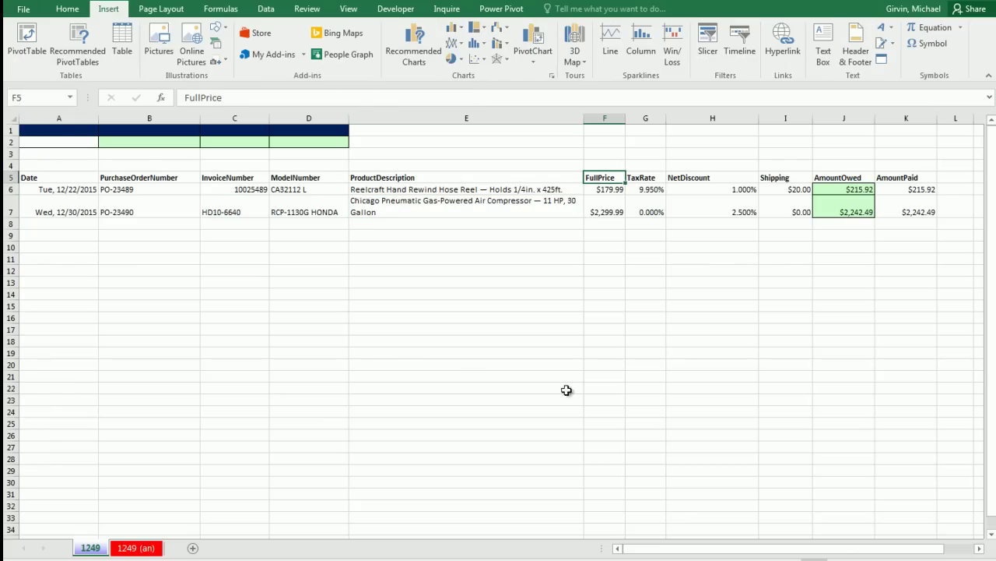
pyautogui.hotkey('ctrl', 't')
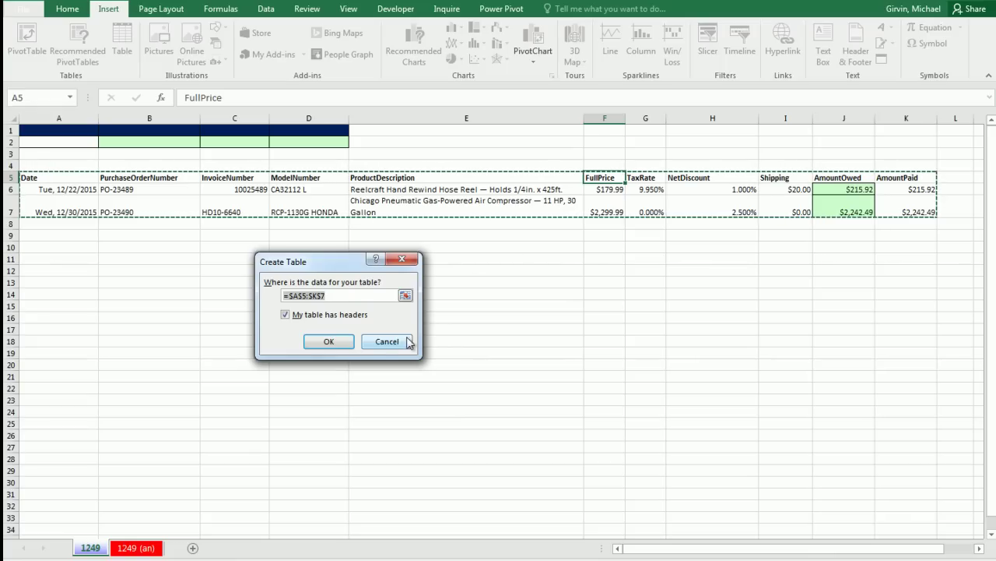
pyautogui.click(343, 344)
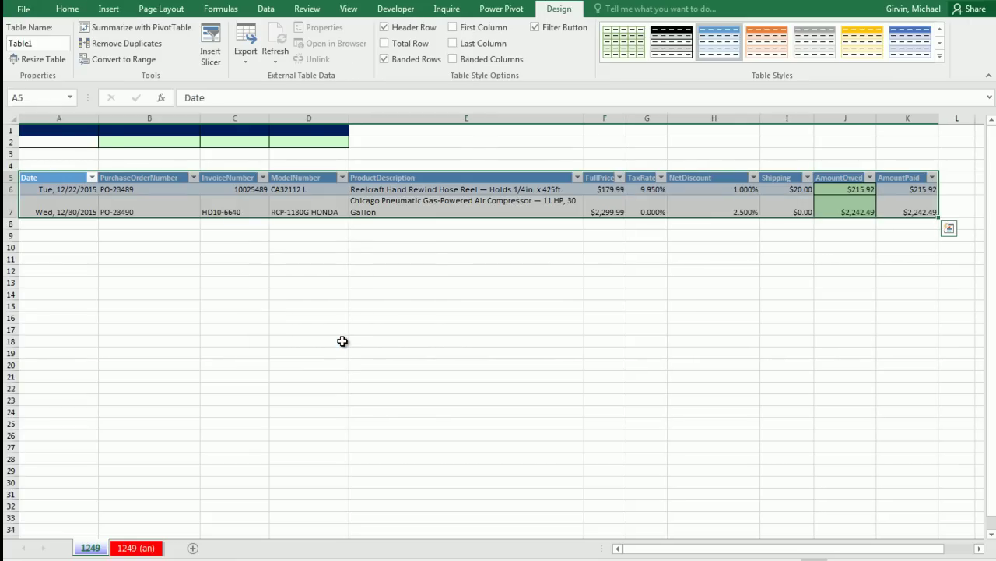
pyautogui.click(340, 260)
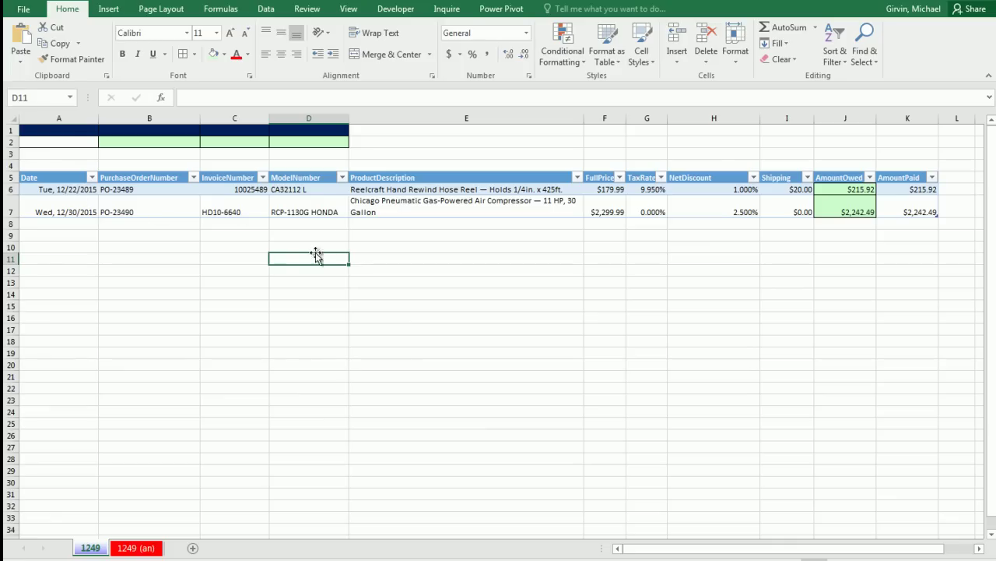
# Examine the sorting and filtering options for the Date, ModelNumber and FullPrice columns, including the date, text and number filters.
pyautogui.click(93, 178)
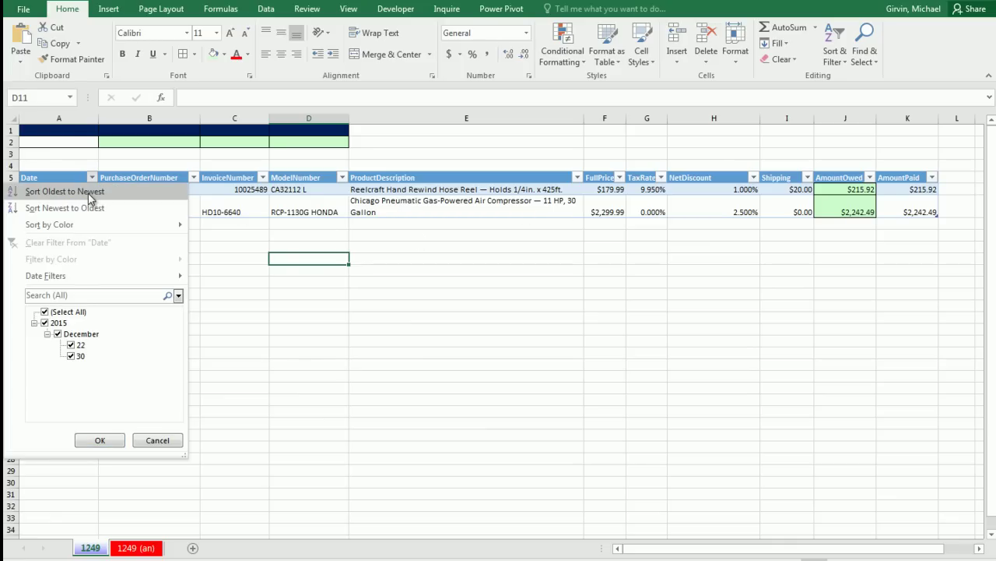
pyautogui.moveTo(78, 274)
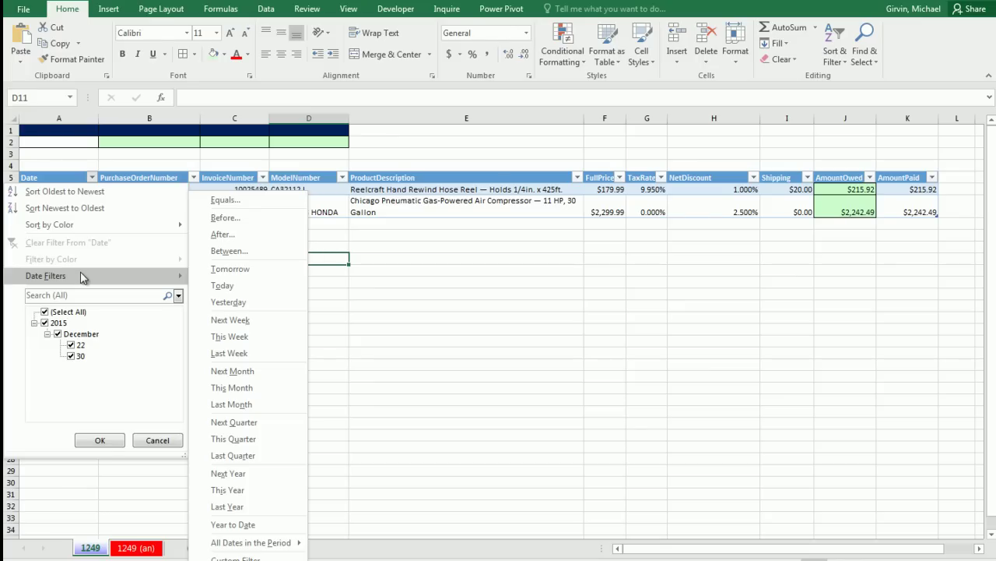
pyautogui.press('Escape')
pyautogui.press('Escape')
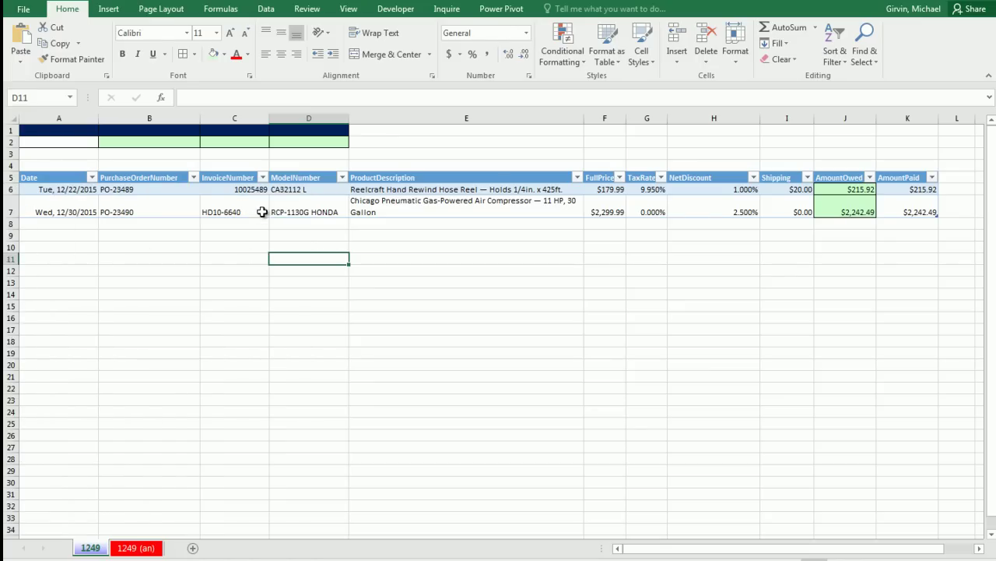
pyautogui.click(342, 178)
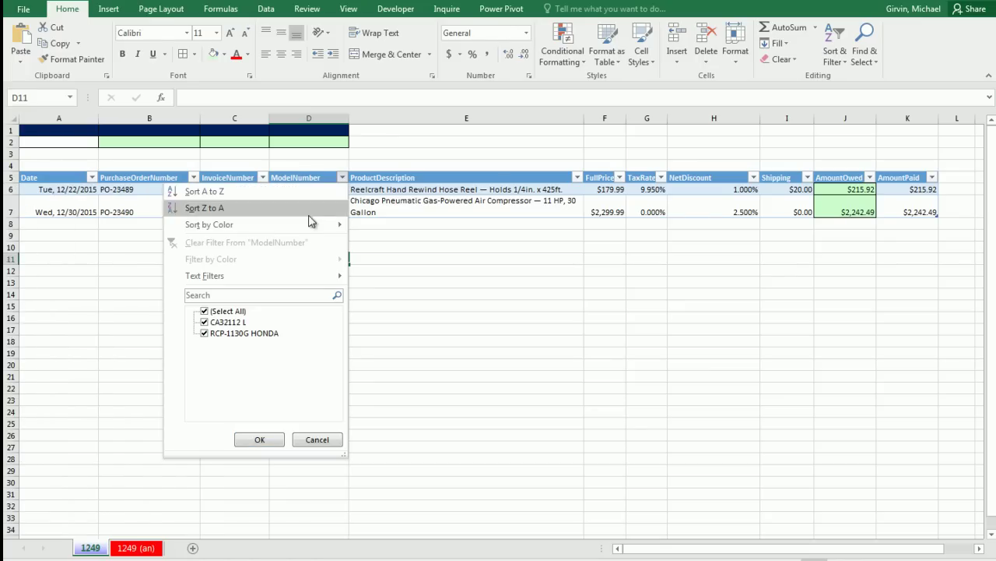
pyautogui.moveTo(277, 279)
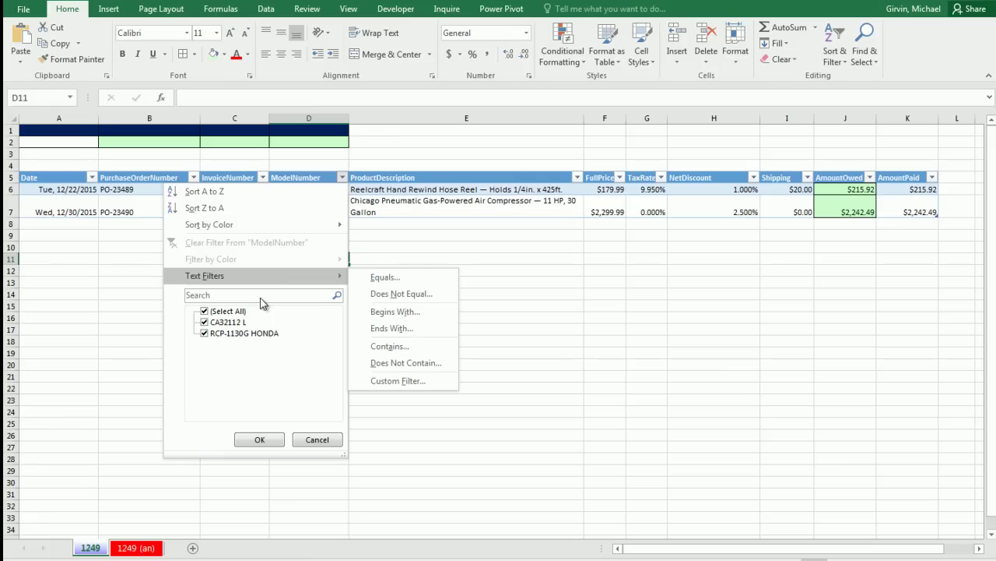
pyautogui.press('Escape')
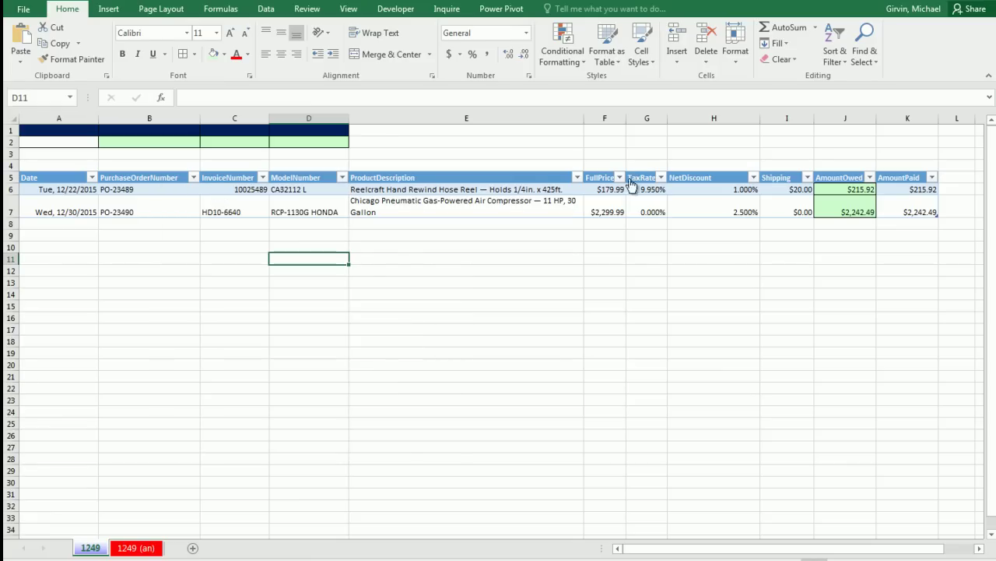
pyautogui.click(619, 178)
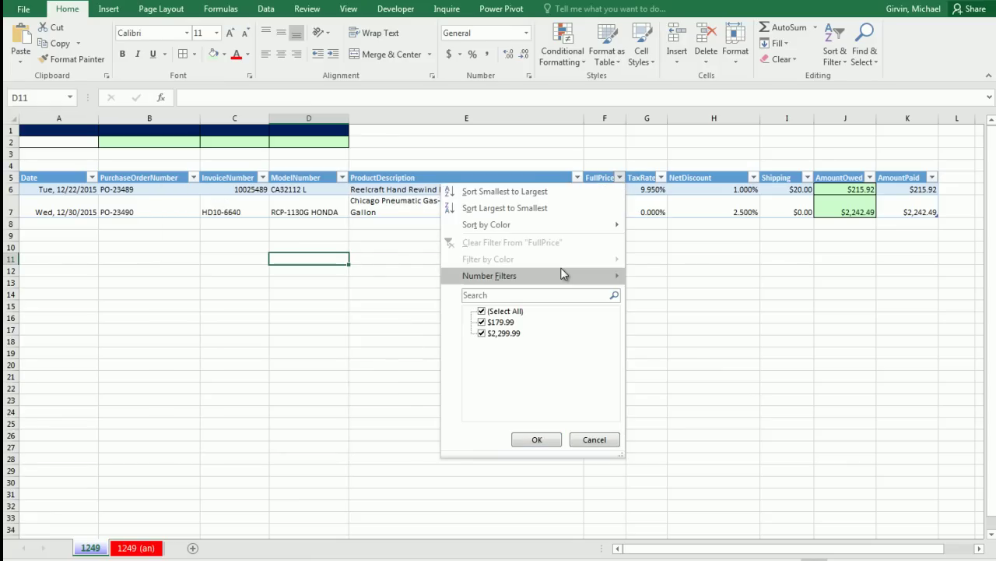
pyautogui.moveTo(563, 274)
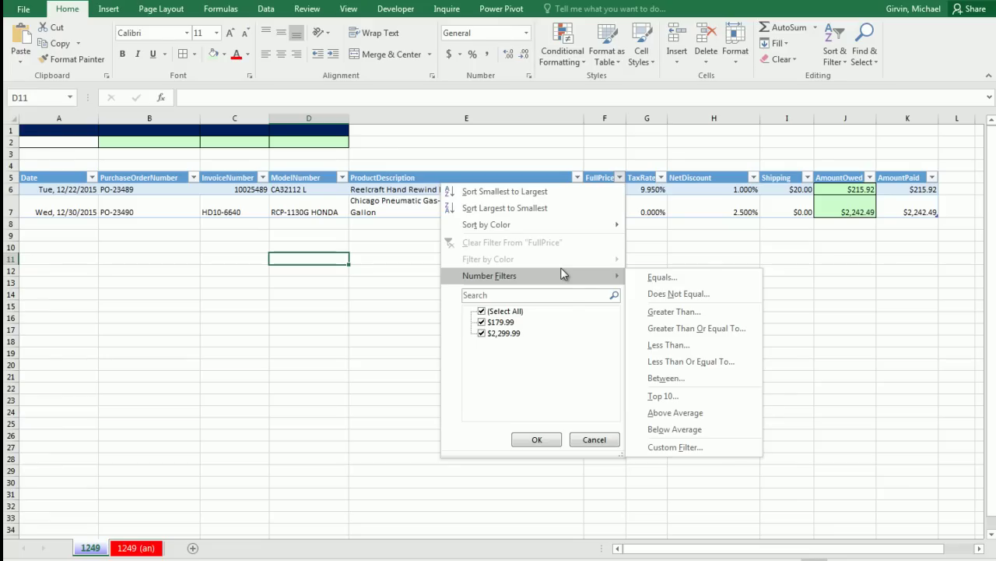
pyautogui.press('Escape')
pyautogui.press('Escape')
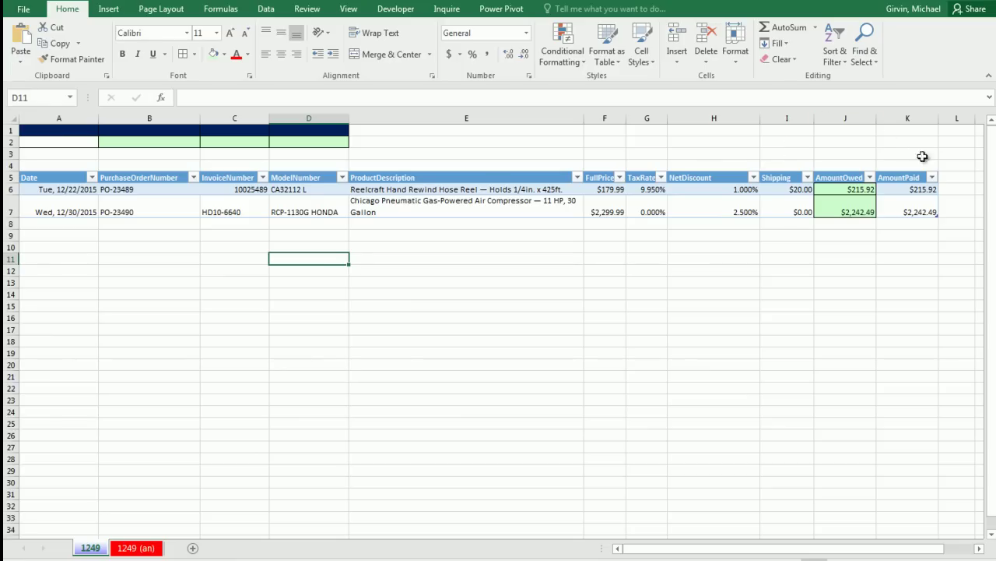
# Add a Balance column to the table by entering the header Balance in L5, directly after AmountPaid.
pyautogui.click(979, 550)
pyautogui.click(979, 549)
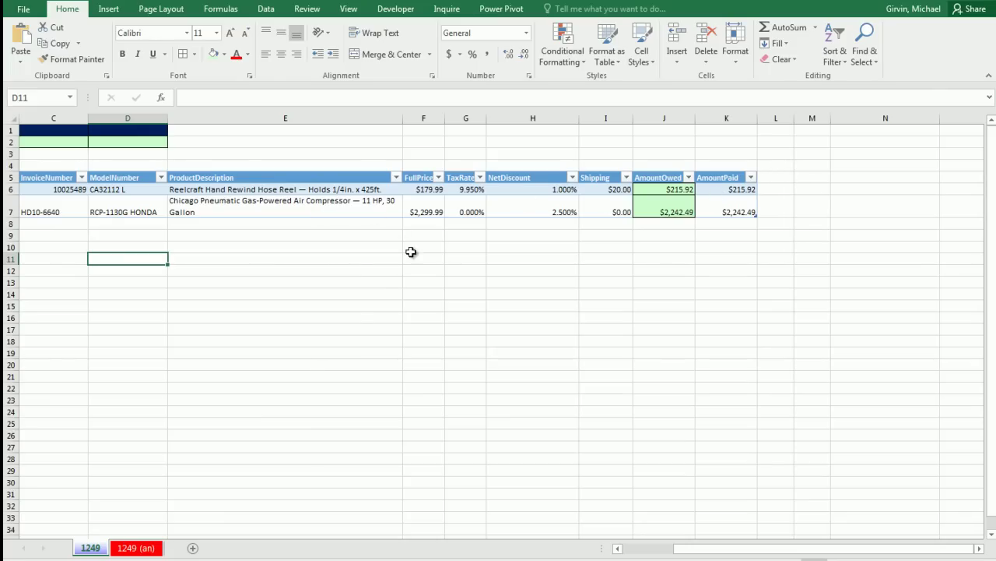
pyautogui.click(768, 176)
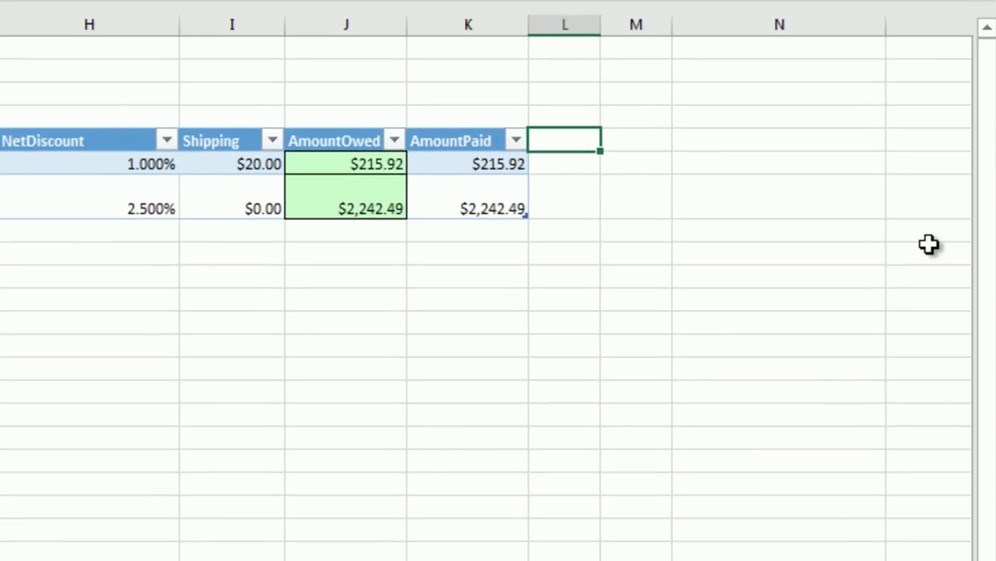
pyautogui.write('Bala')
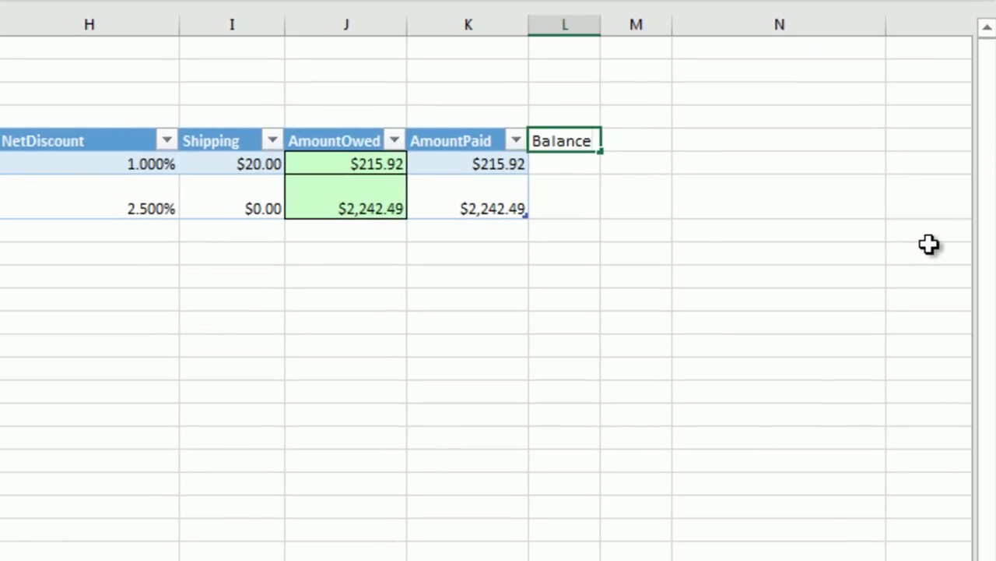
pyautogui.write('nce')
pyautogui.press('Return')
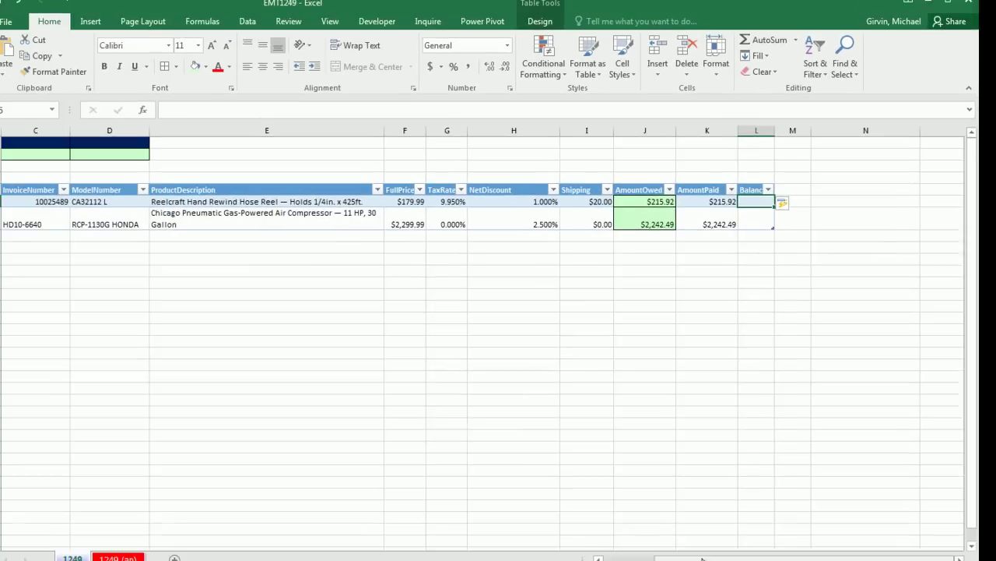
# Rename the invoice table as POTransactionTable.
pyautogui.moveTo(702, 558); pyautogui.dragTo(598, 558)
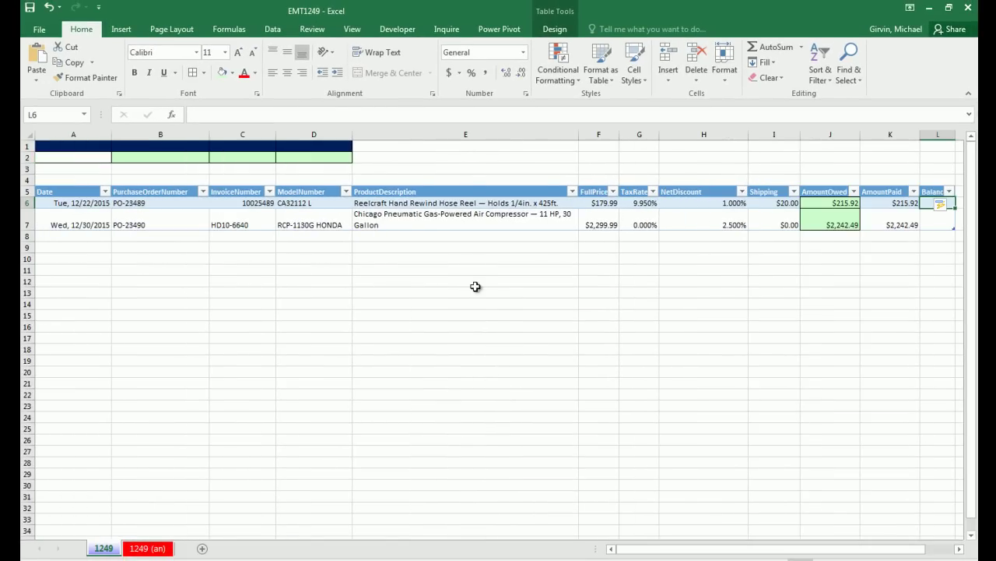
pyautogui.click(440, 202)
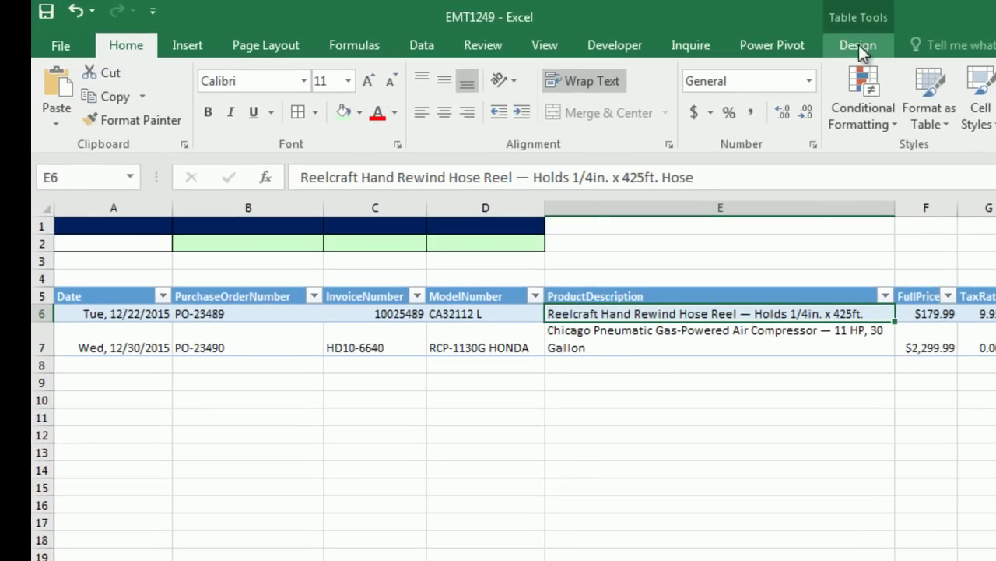
pyautogui.click(859, 47)
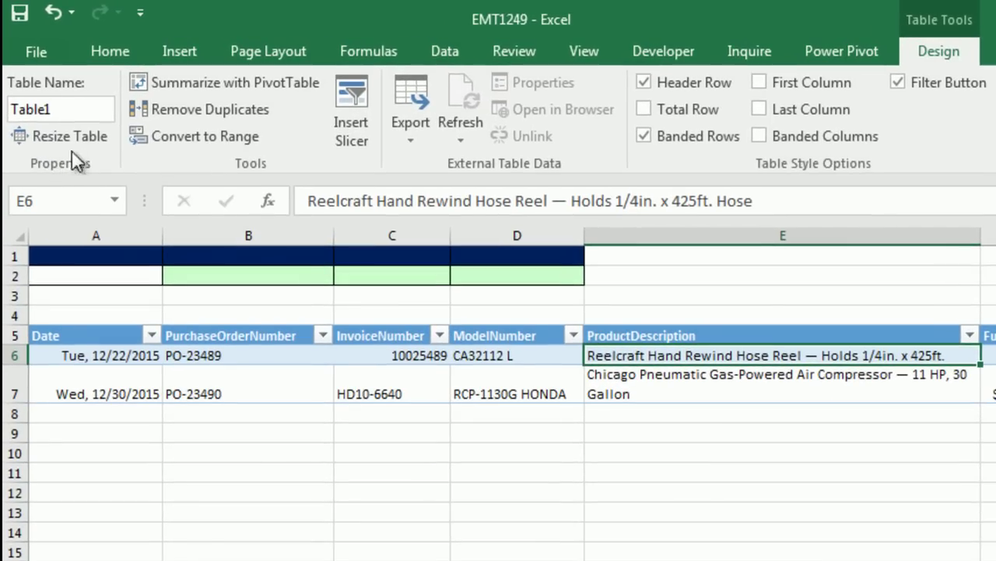
pyautogui.click(73, 104)
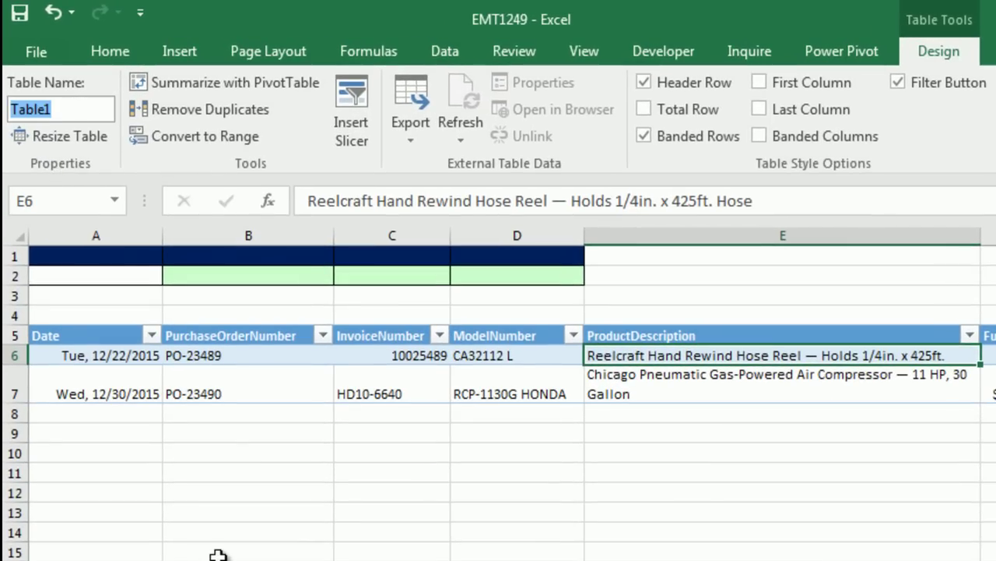
pyautogui.write('P')
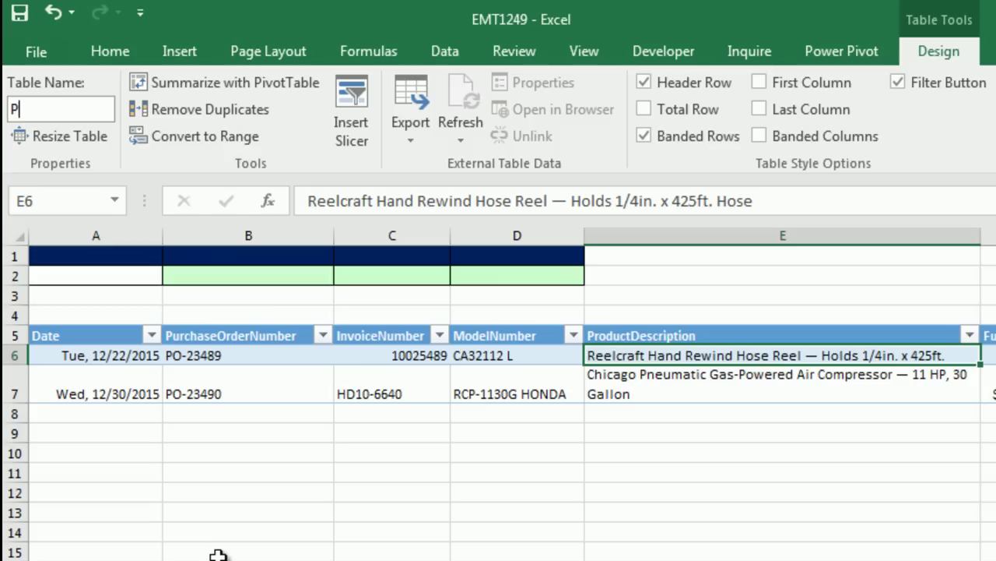
pyautogui.write('OTransaction')
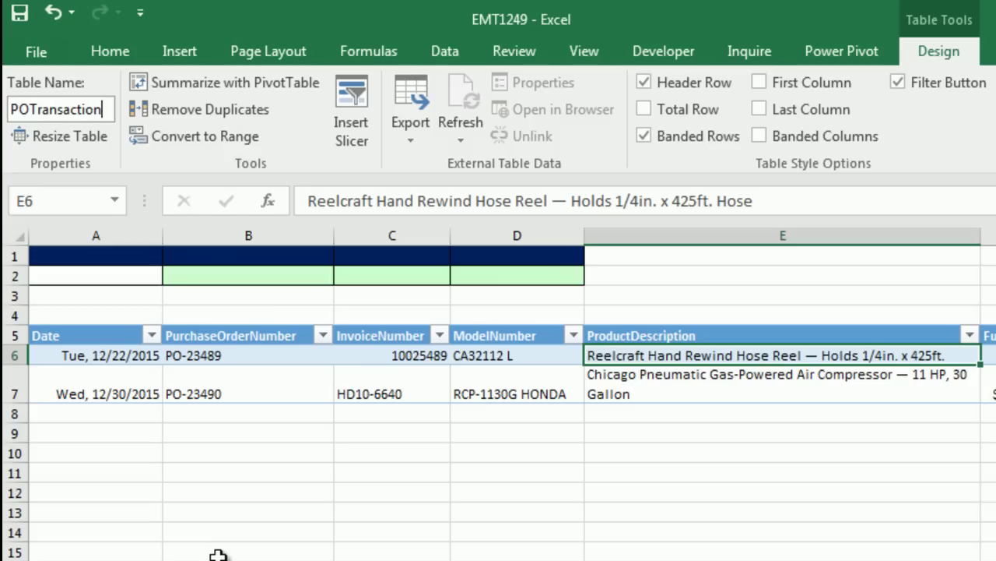
pyautogui.write('Table')
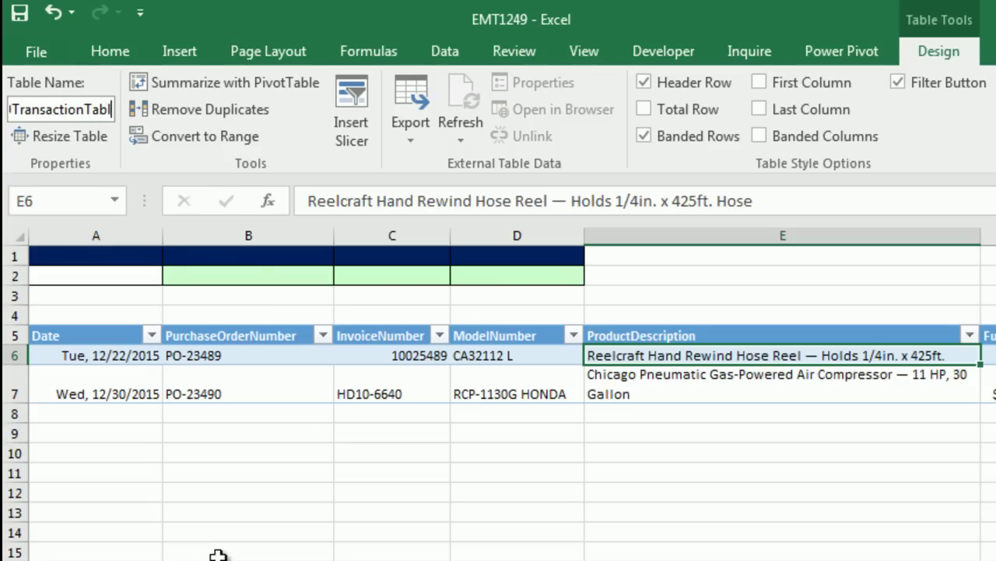
pyautogui.press('Return')
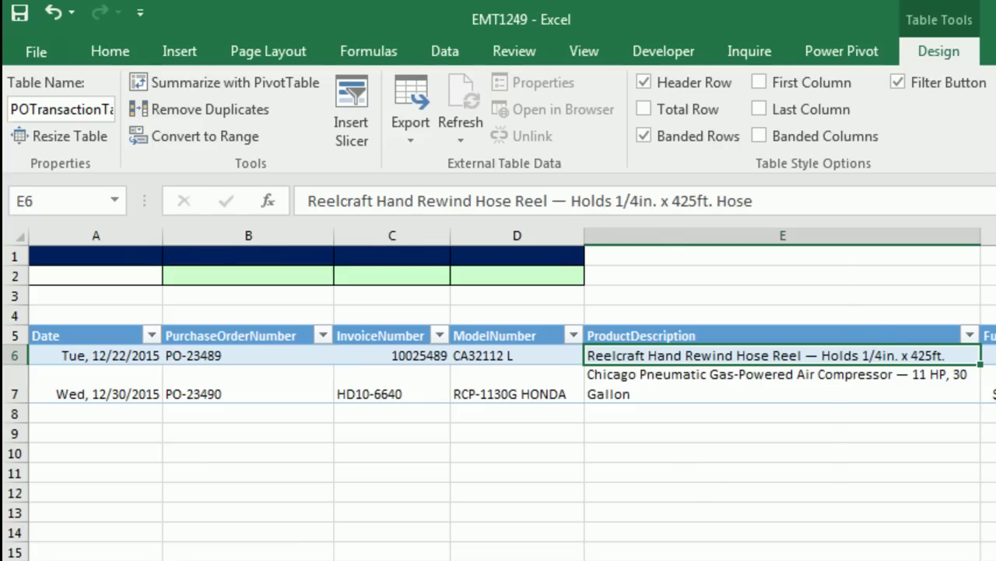
pyautogui.click(995, 560)
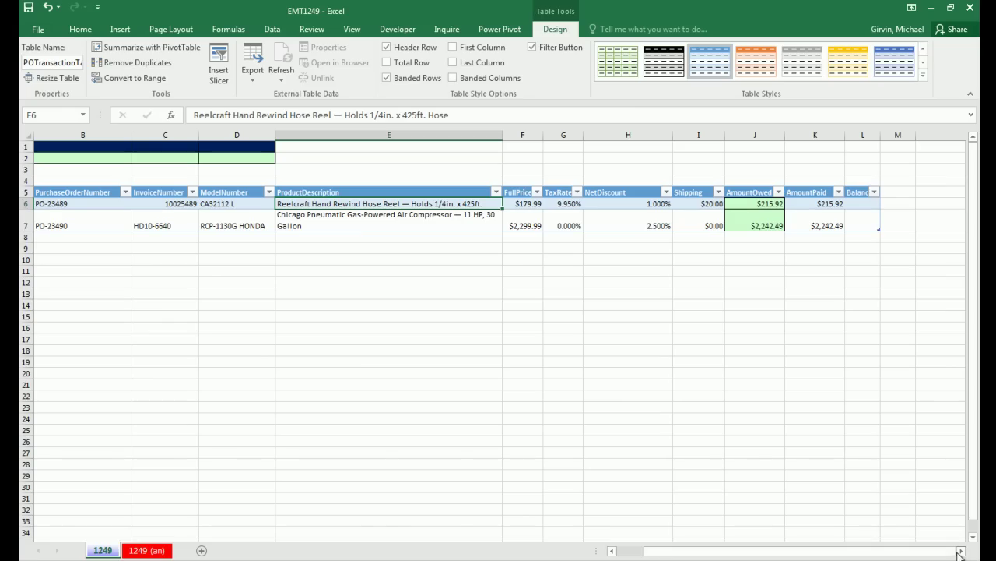
pyautogui.click(961, 552)
pyautogui.click(961, 551)
pyautogui.click(960, 551)
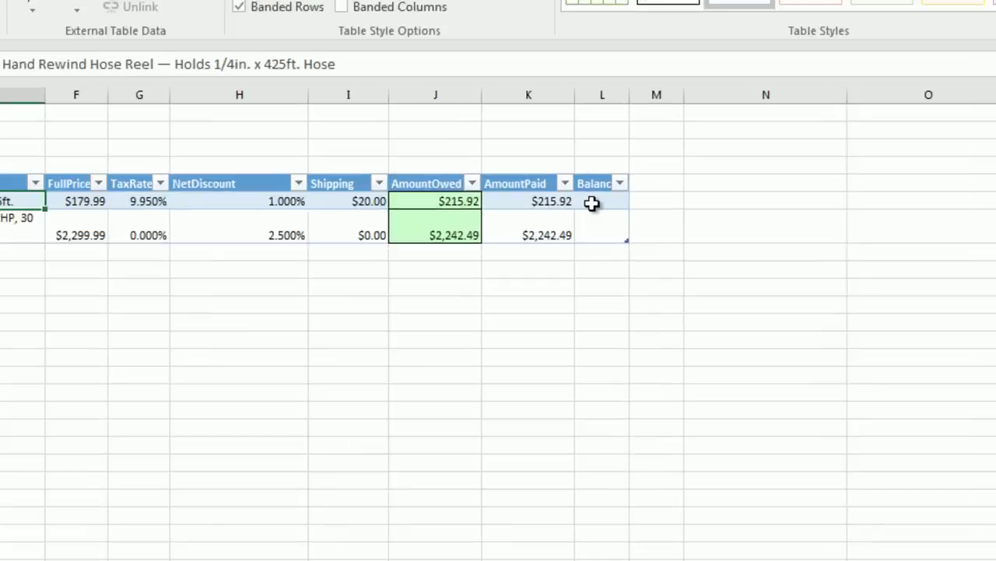
pyautogui.click(592, 203)
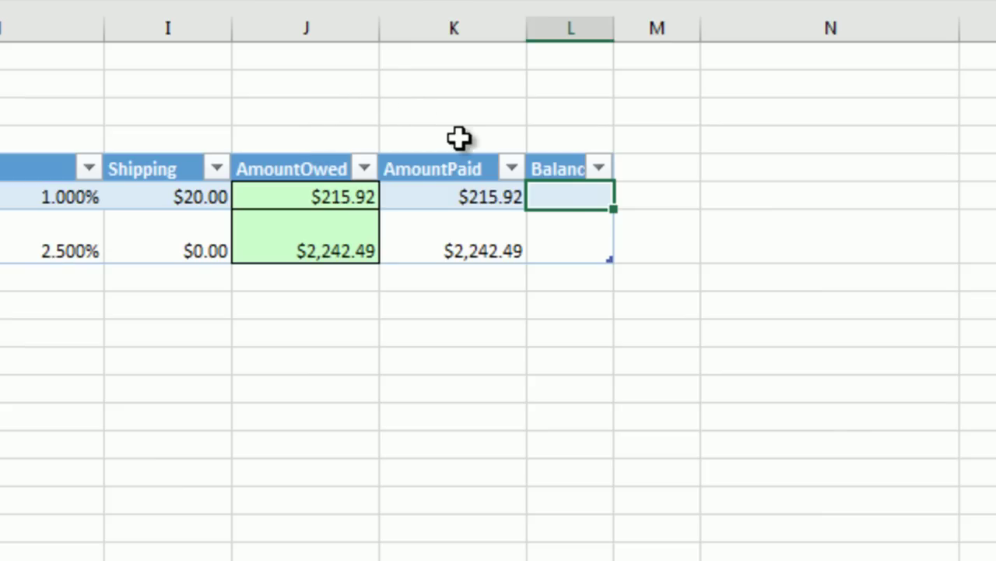
pyautogui.write('=')
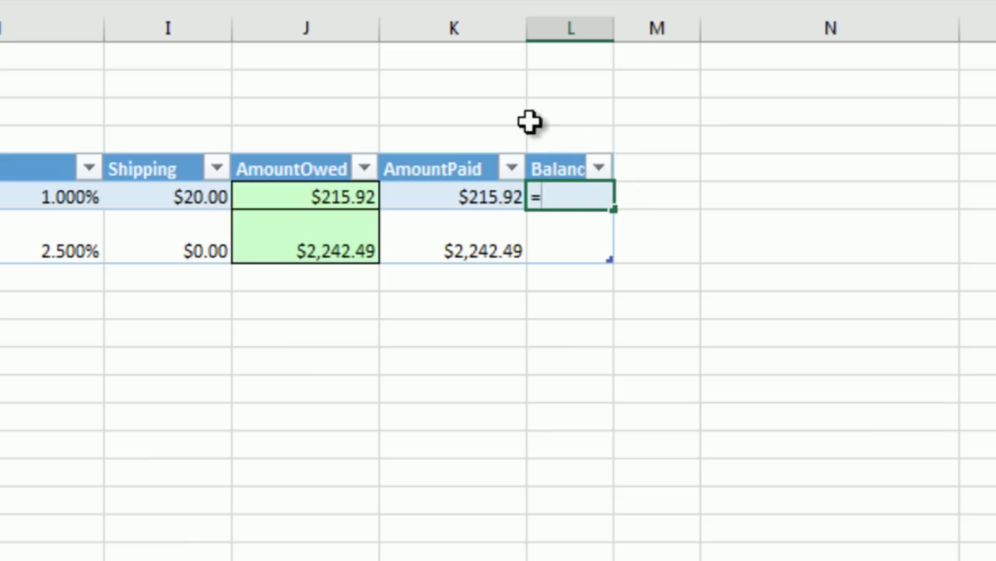
pyautogui.click(315, 197)
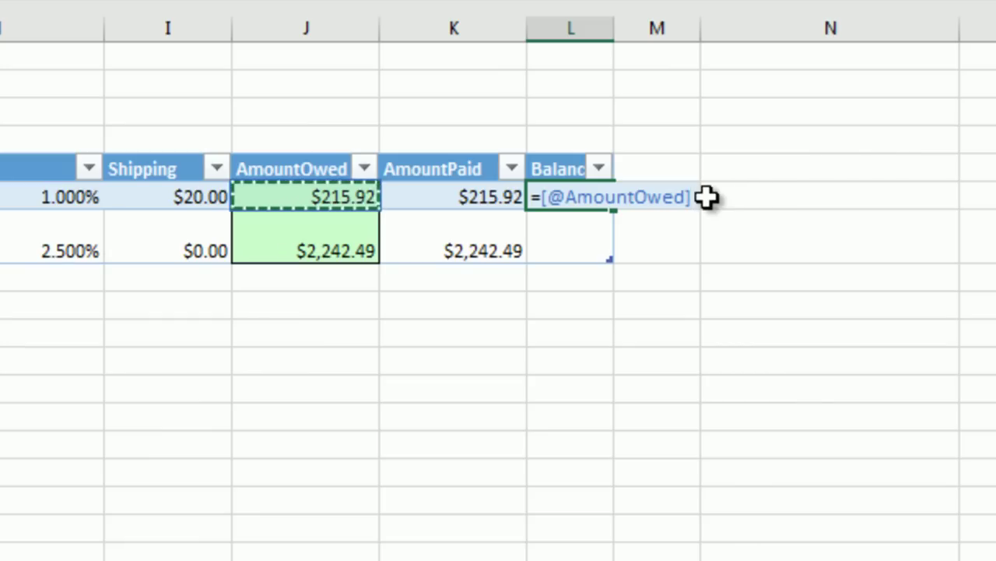
pyautogui.write('-')
pyautogui.click(436, 197)
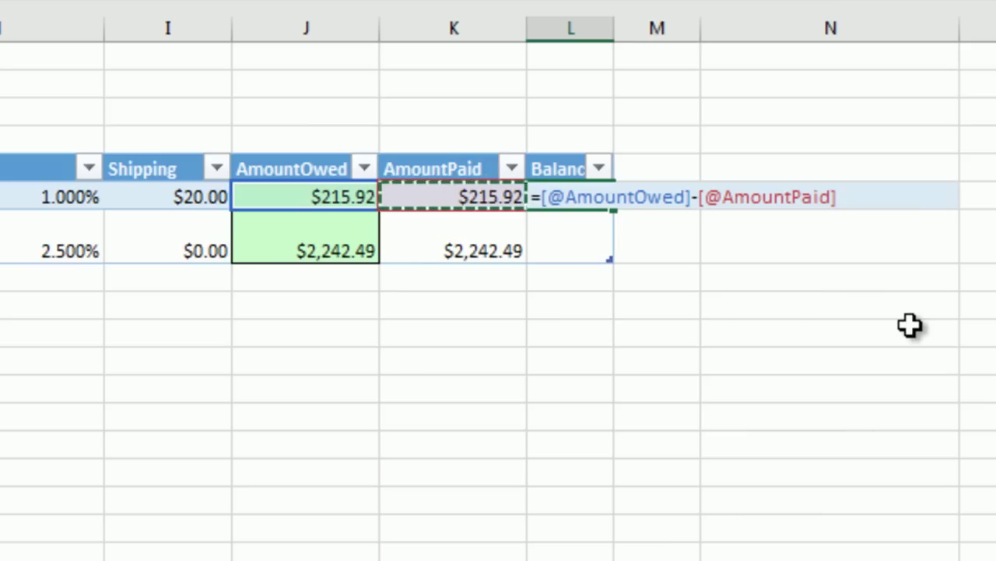
pyautogui.press('Return')
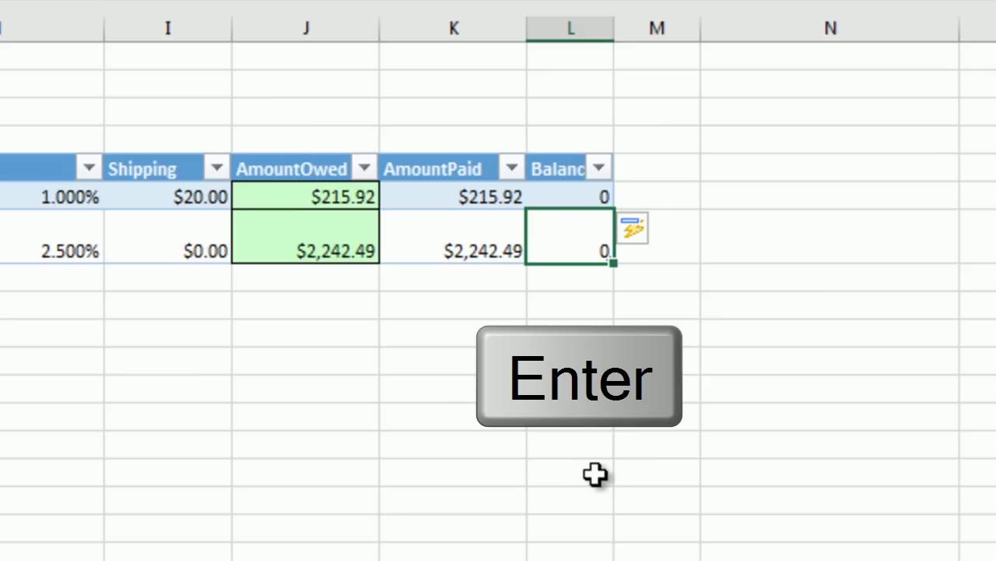
pyautogui.click(658, 232)
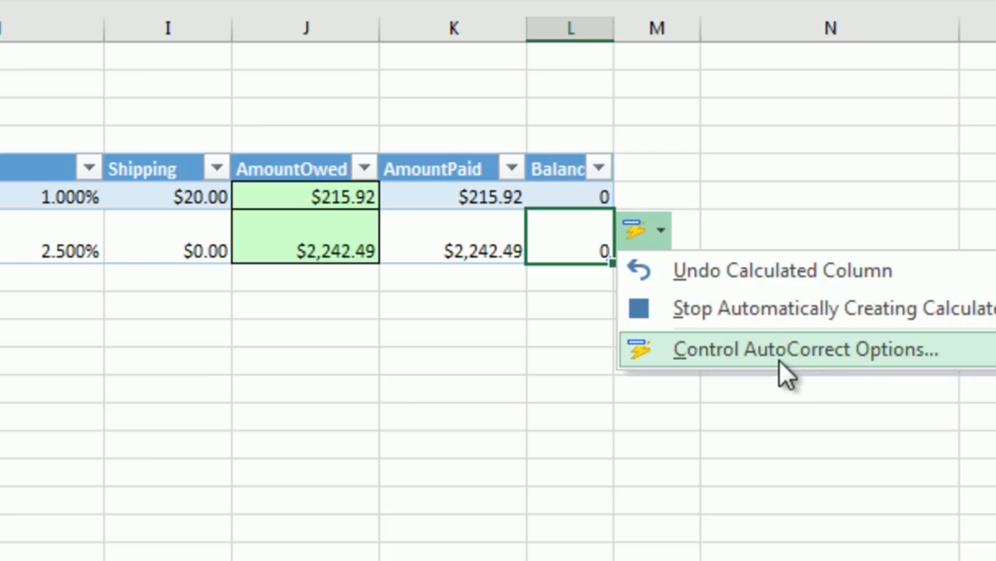
pyautogui.click(610, 199)
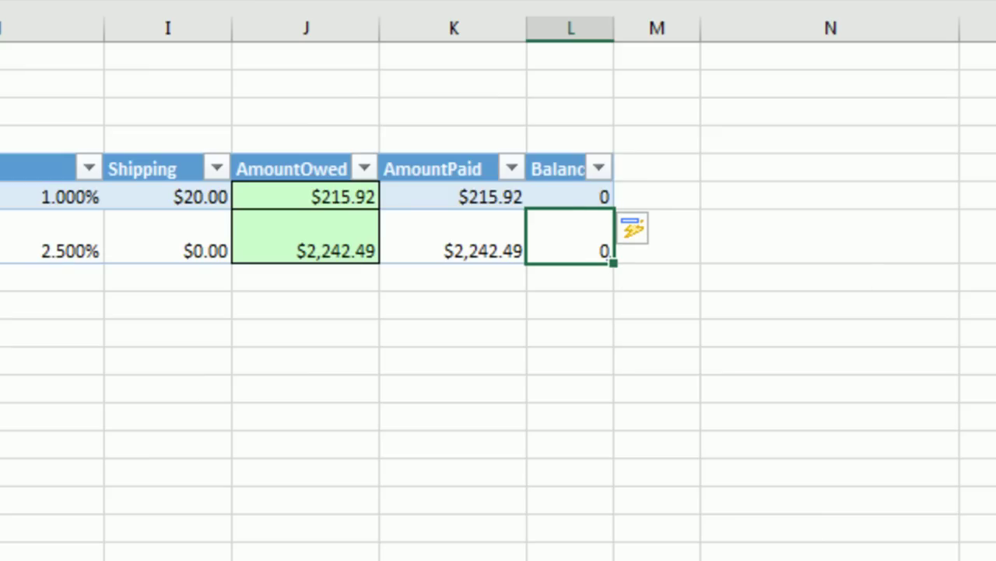
# Apply the recently used light green fill to the Balance formulas in L6:L7.
pyautogui.moveTo(579, 198); pyautogui.dragTo(571, 240)
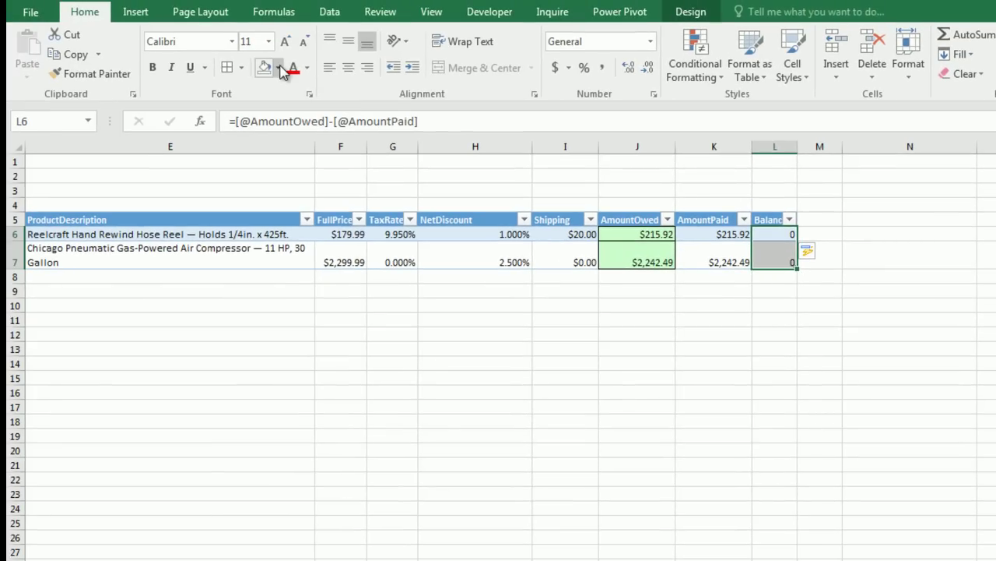
pyautogui.click(278, 68)
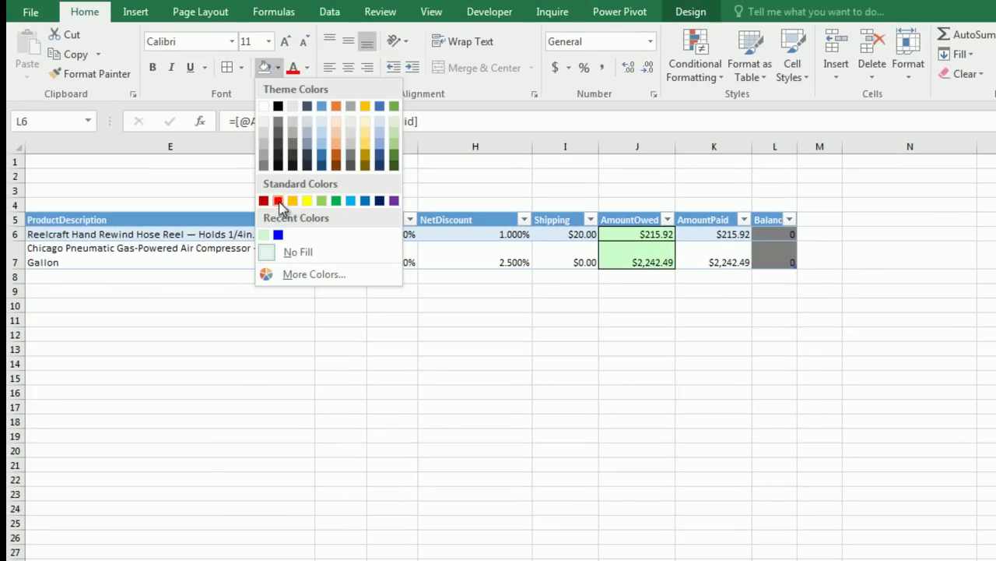
pyautogui.click(265, 236)
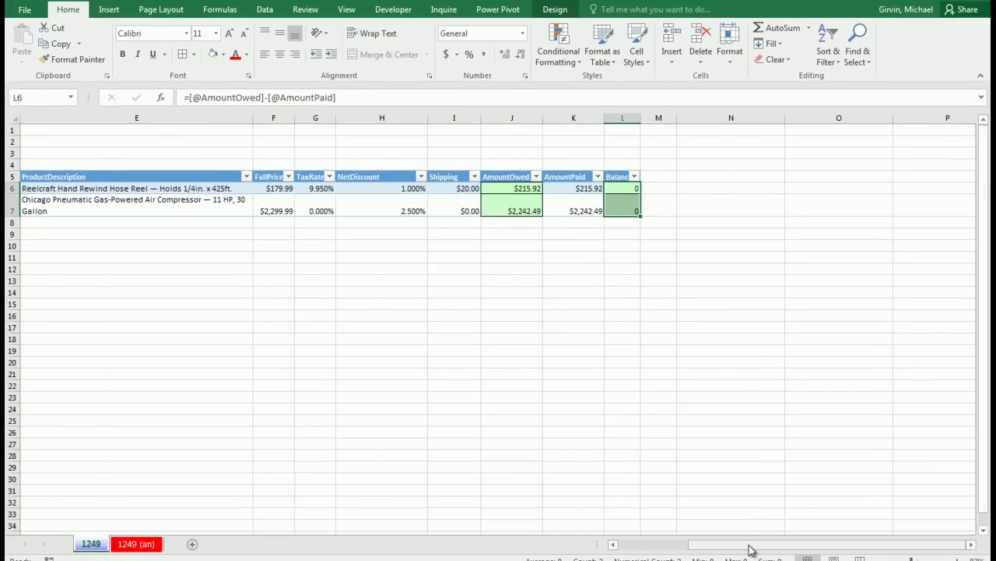
# Start a record in row 8 with date 1/2, the purchase order number, the invoice number and model number UP6-10TAS-125.
pyautogui.moveTo(750, 550); pyautogui.dragTo(632, 552)
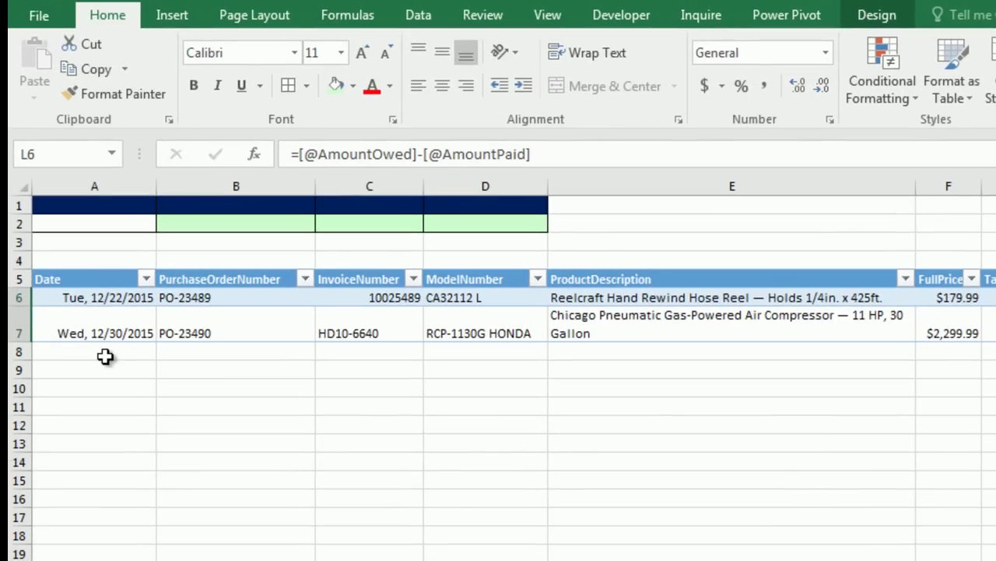
pyautogui.click(105, 357)
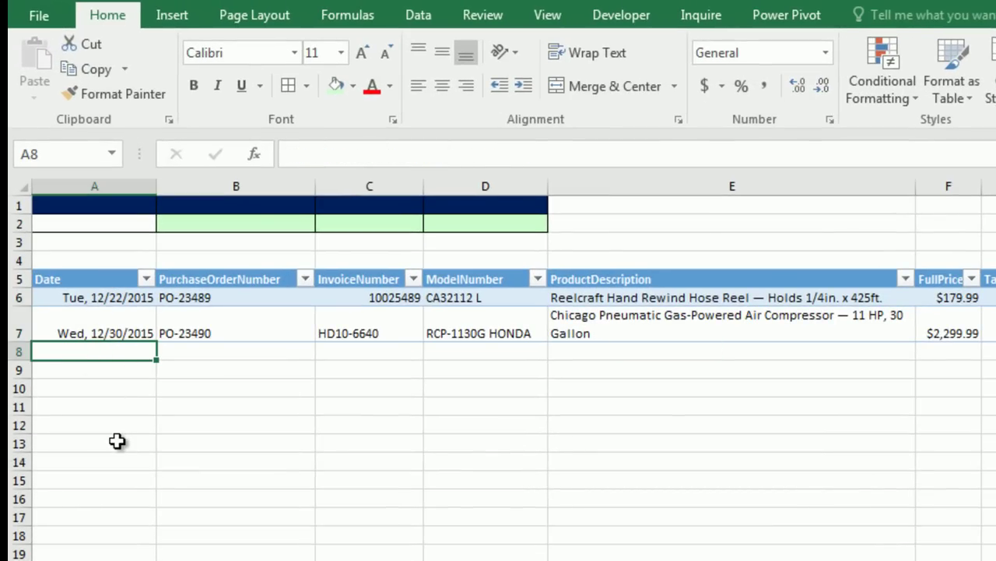
pyautogui.write('1/2')
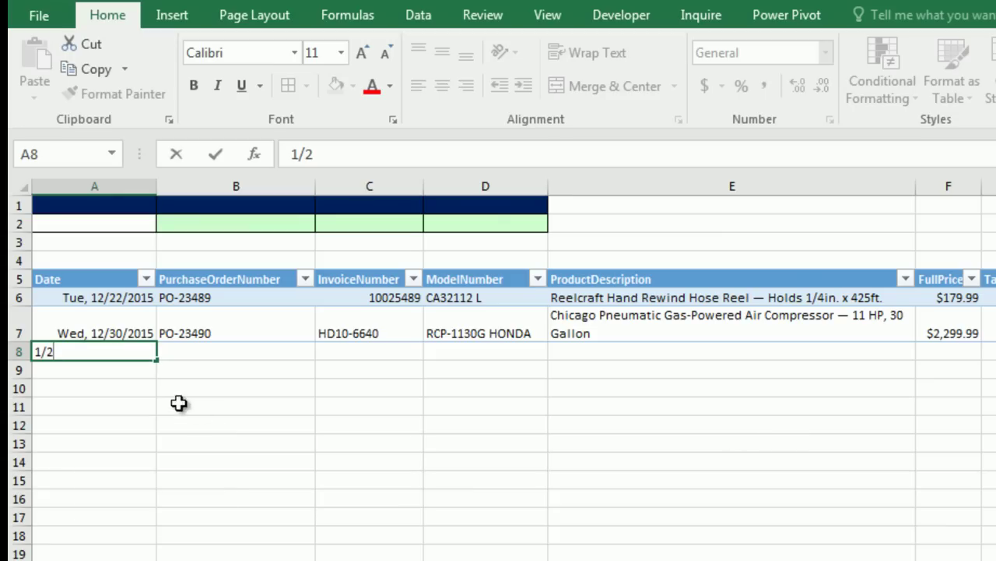
pyautogui.press('Tab')
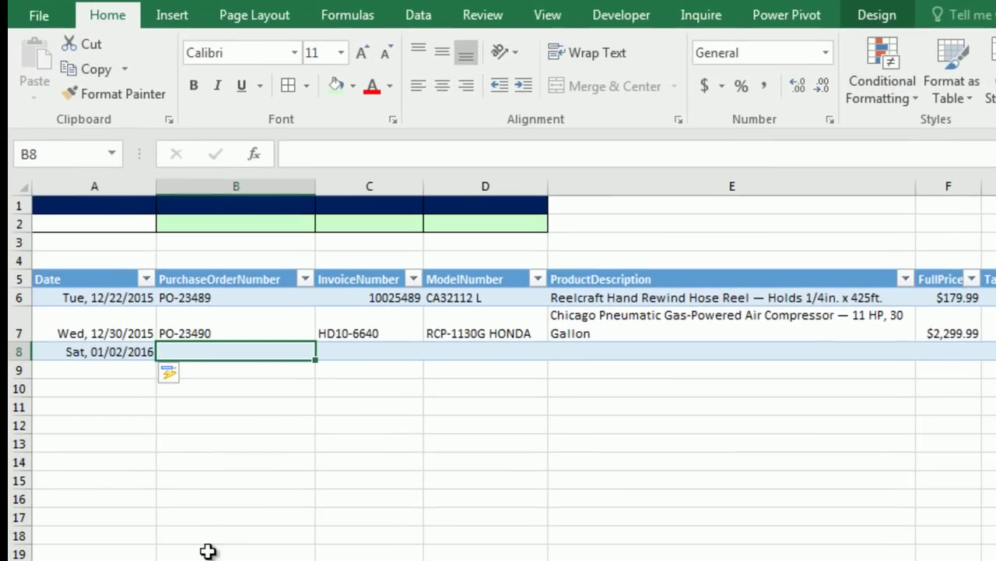
pyautogui.write('PO-23491')
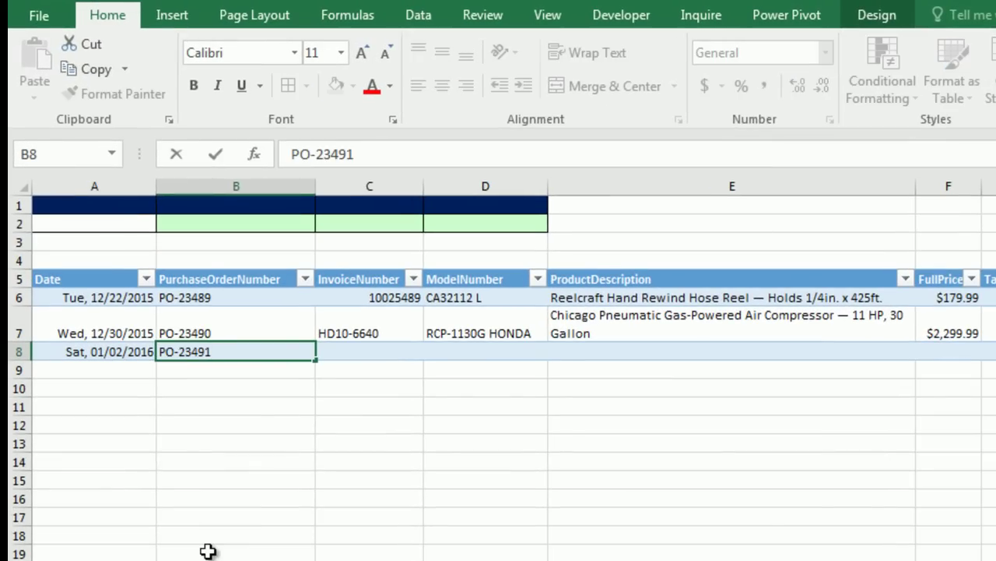
pyautogui.press('Tab')
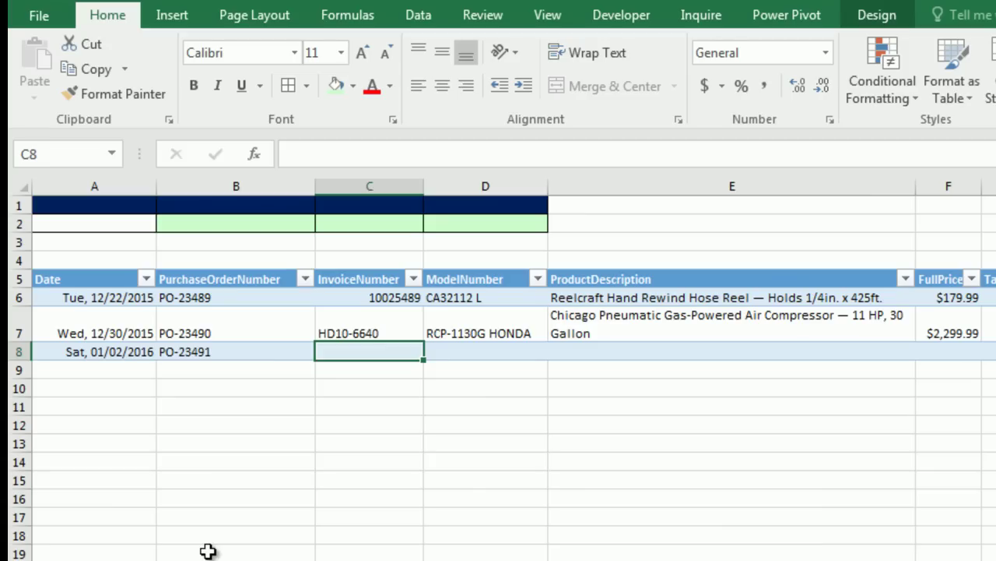
pyautogui.write('10025601')
pyautogui.press('Tab')
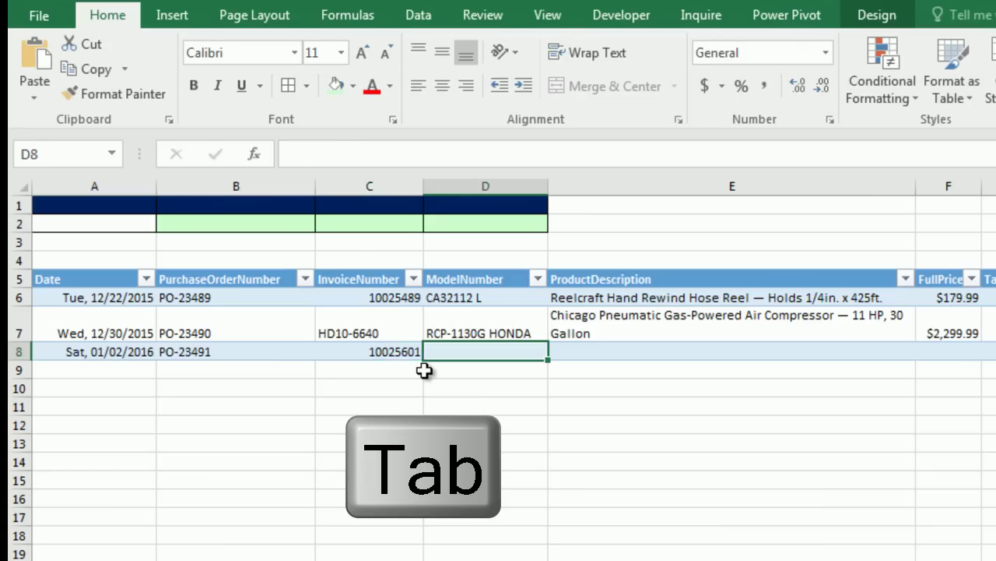
pyautogui.write('UP6-10TAS-125')
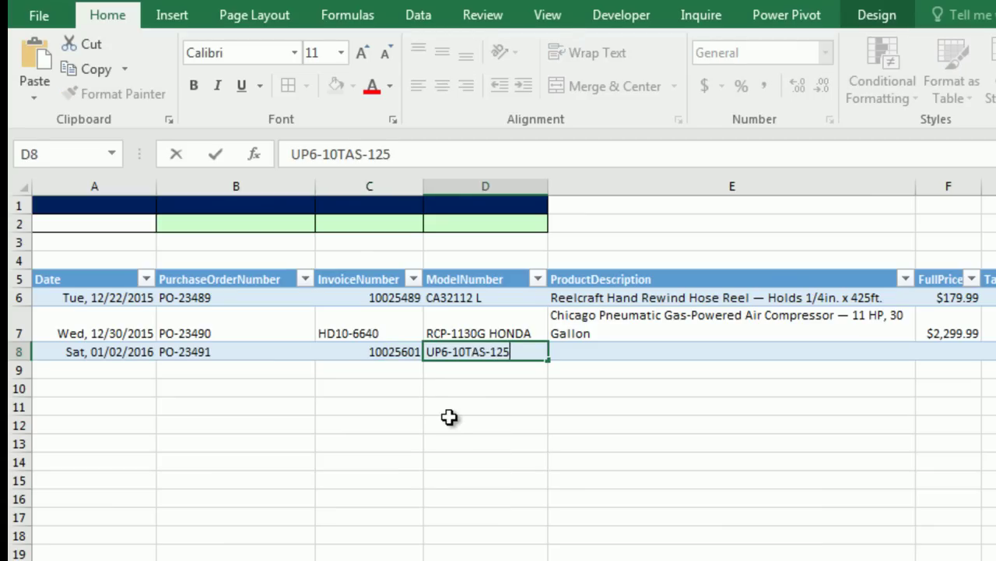
pyautogui.press('Tab')
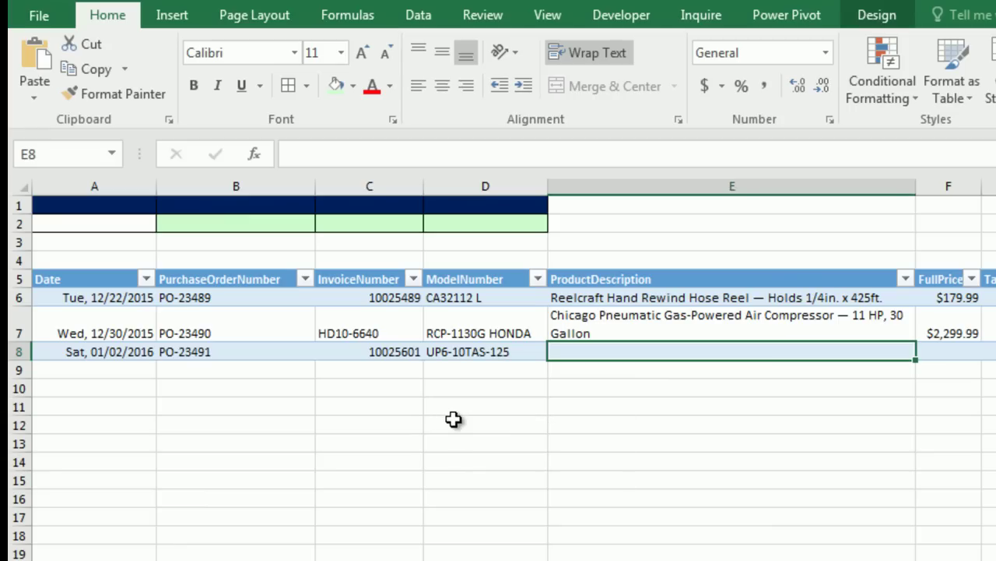
# Complete row 8's product description as Chicago Pneumatic Air Impact Wrench — 3/4in., with FullPrice 449.99 and TaxRate 9.95%.
pyautogui.write('Chicago Pneumatic Air Impact Wrench — 3/4in.')
pyautogui.press('Tab')
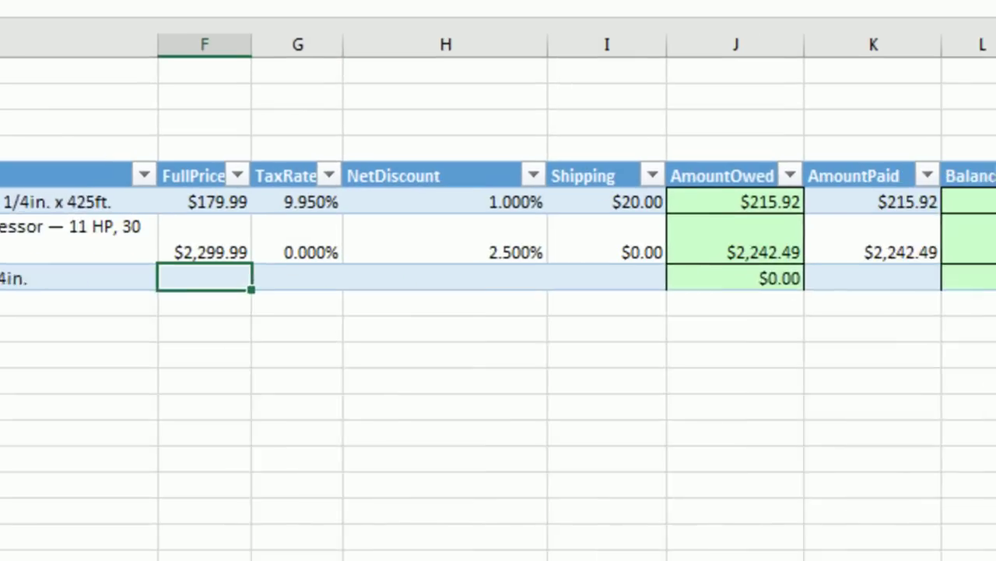
pyautogui.write('449.')
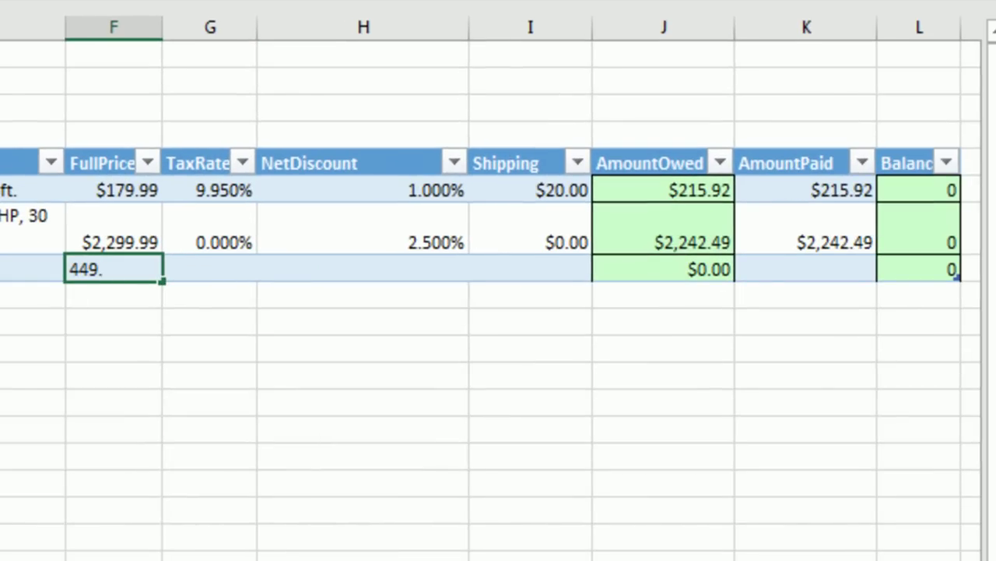
pyautogui.write('99')
pyautogui.press('Tab')
pyautogui.write('9.95')
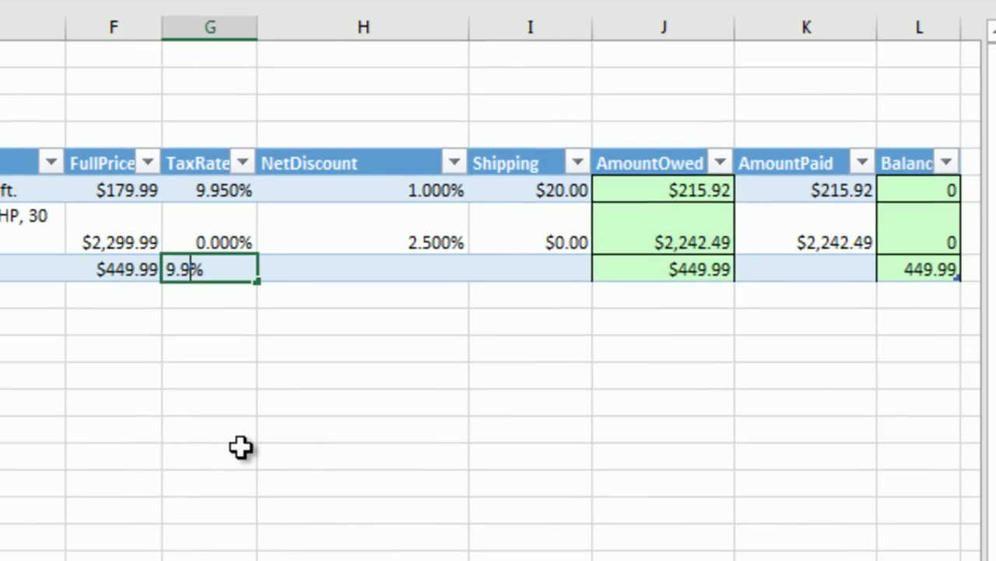
pyautogui.press('Tab')
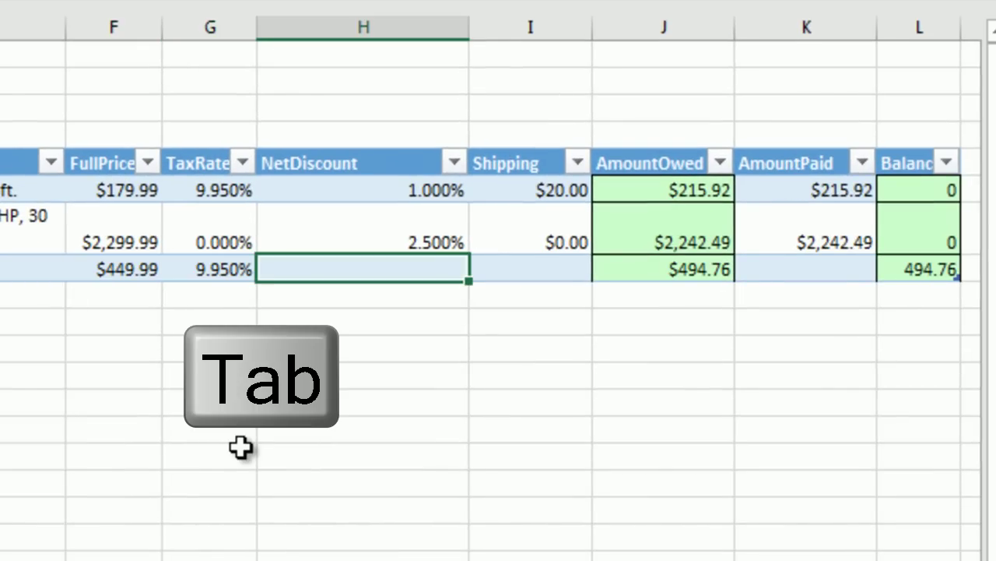
# Enter NetDiscount 0, Shipping 35.99 and AmountPaid 0 for the record in row 8, keeping the AmountOwed formula.
pyautogui.write('0')
pyautogui.press('Tab')
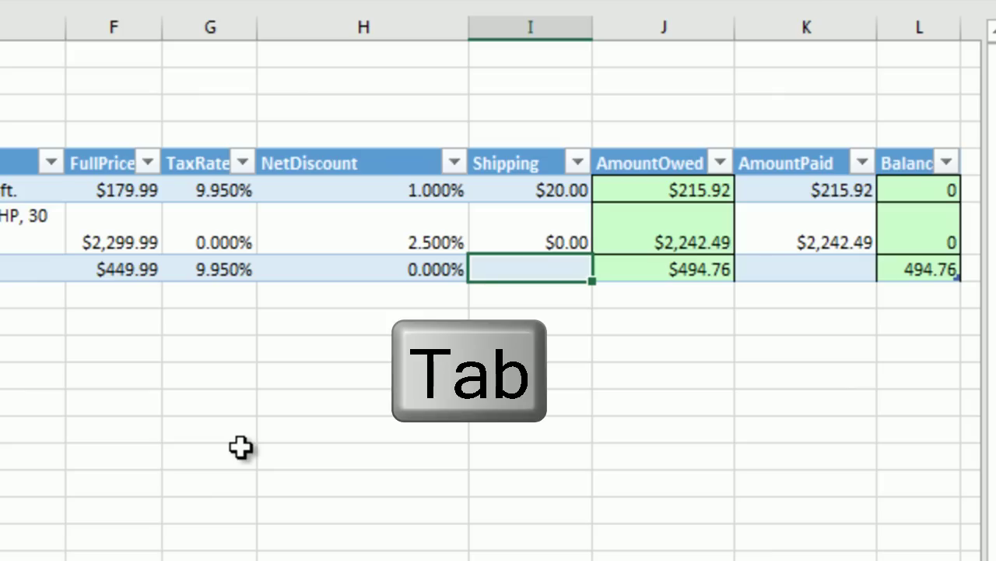
pyautogui.write('35.99')
pyautogui.press('Tab')
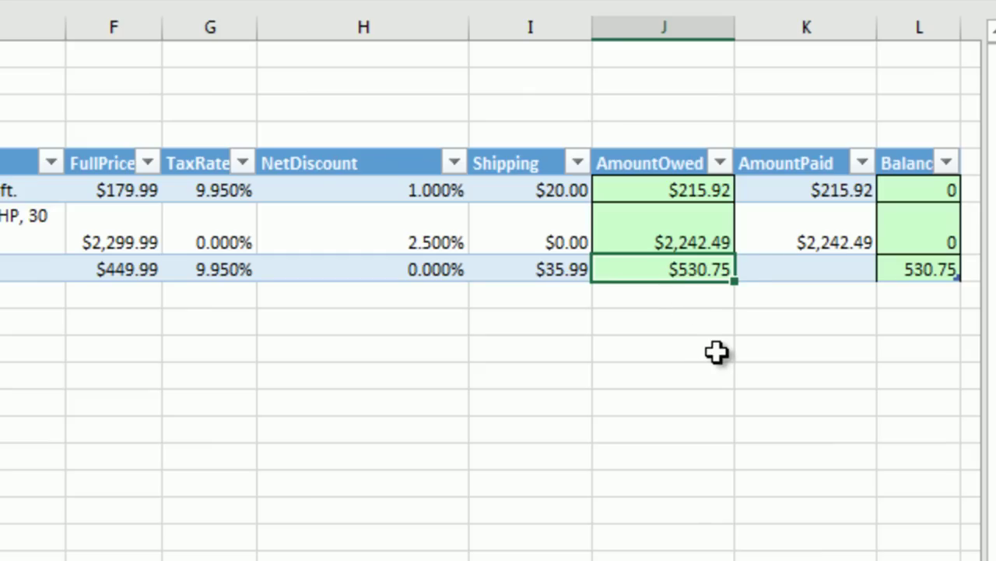
pyautogui.press('Tab')
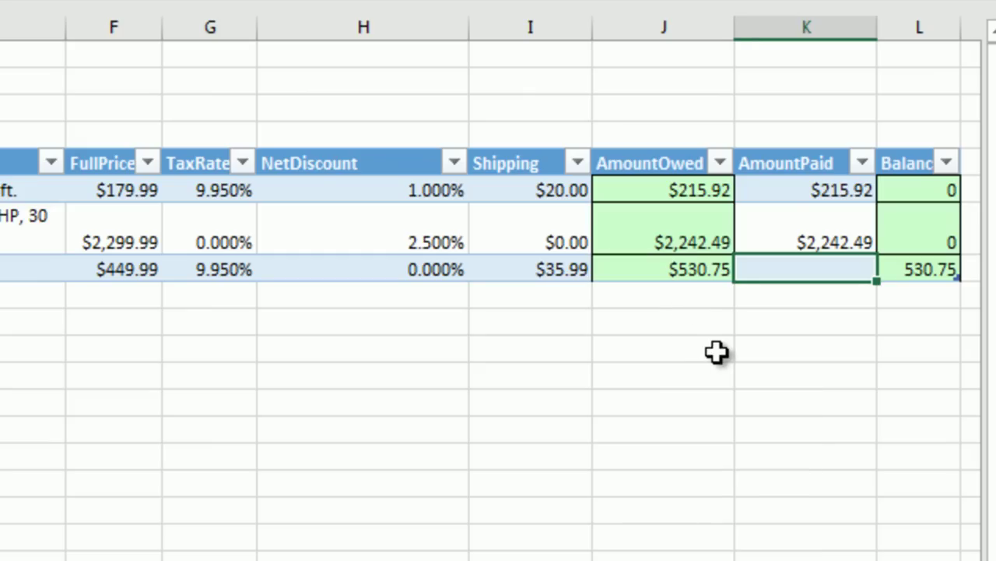
pyautogui.write('0')
pyautogui.press('Tab')
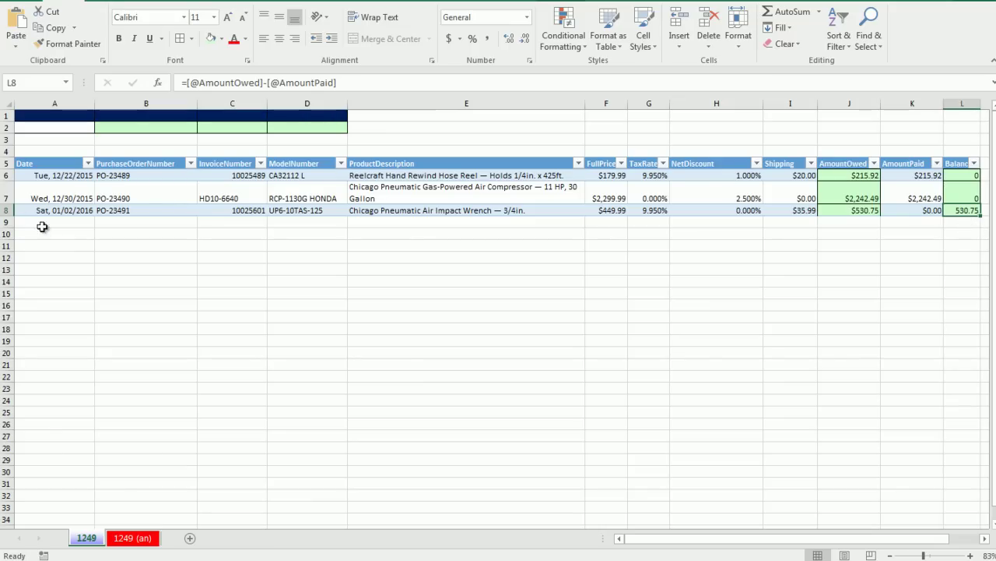
# Add a record in row 9 for the Ingersoll Rand compressor dated 1/2/2016, with FullPrice 7999.99, TaxRate 9.95%, NetDiscount 5.625%, Shipping 450 and AmountPaid 0.
pyautogui.press('Tab')
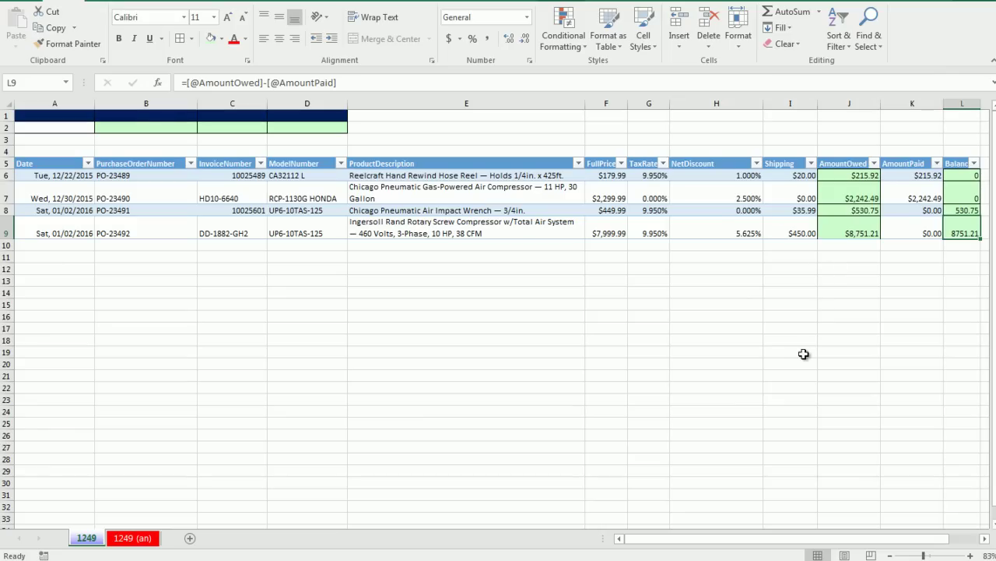
pyautogui.press('Return')
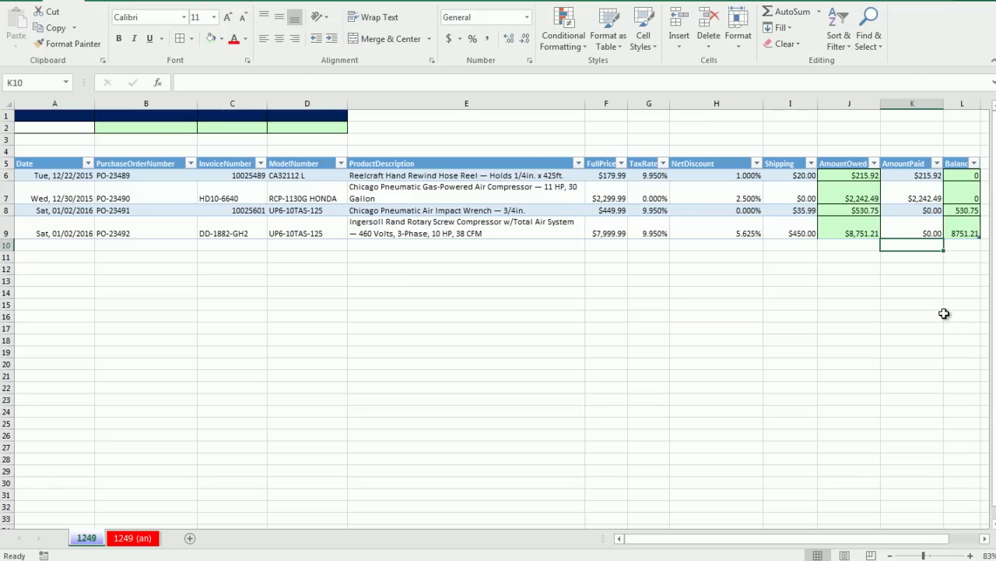
pyautogui.press('Up')
pyautogui.press('Right')
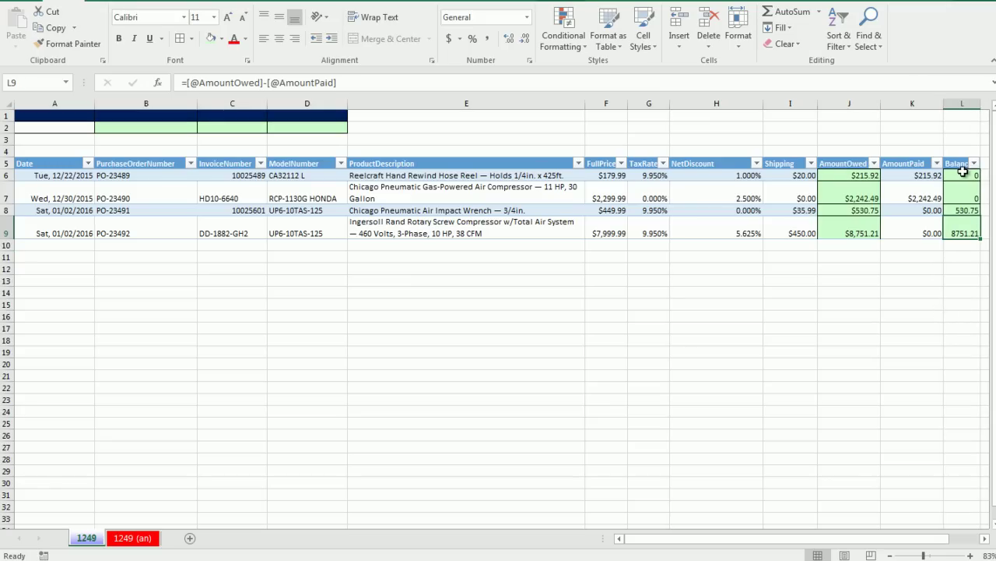
# Format the Balance values in L6:L9 as Currency with two decimal places and the $ symbol.
pyautogui.moveTo(959, 176); pyautogui.dragTo(961, 230)
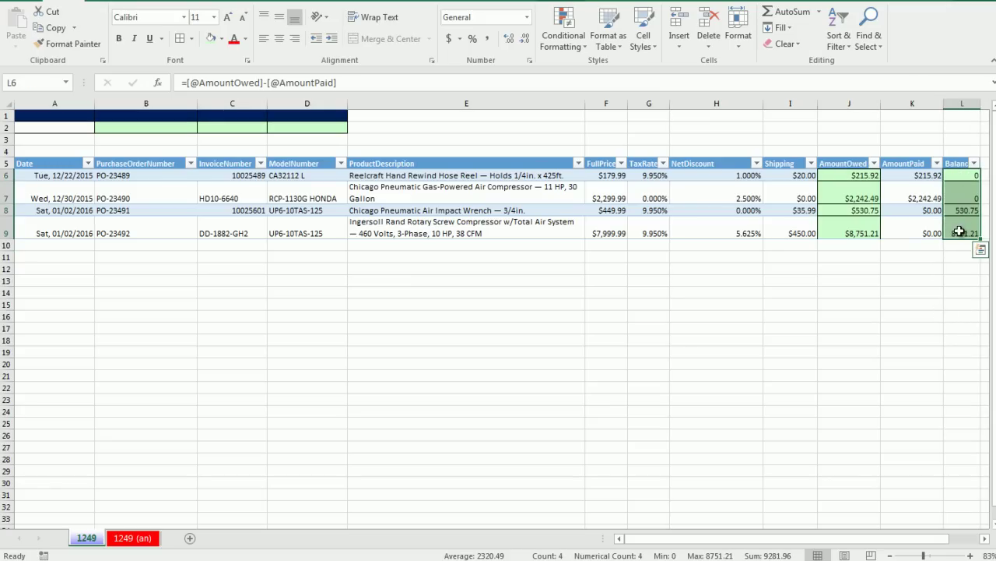
pyautogui.hotkey('ctrl', '1')
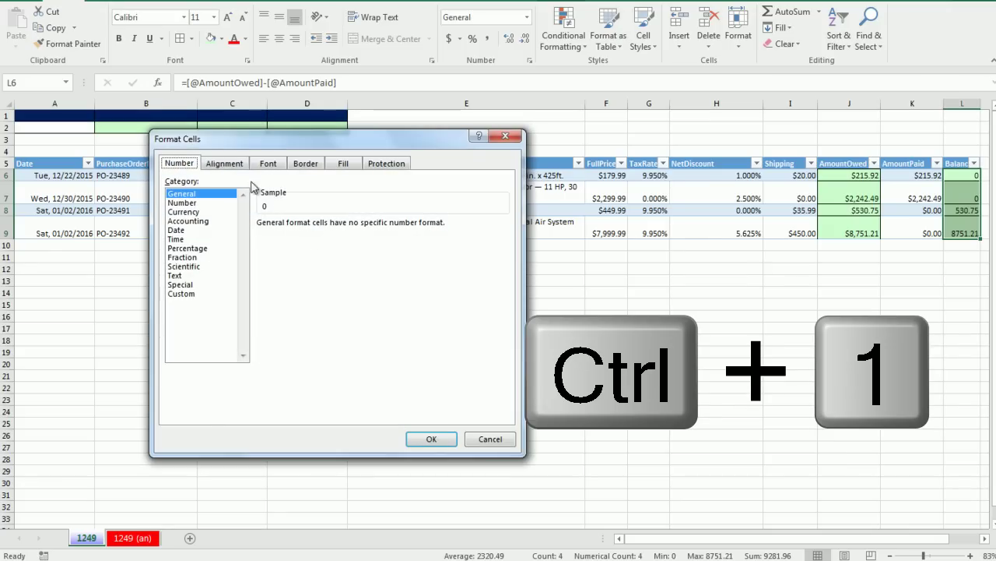
pyautogui.click(187, 212)
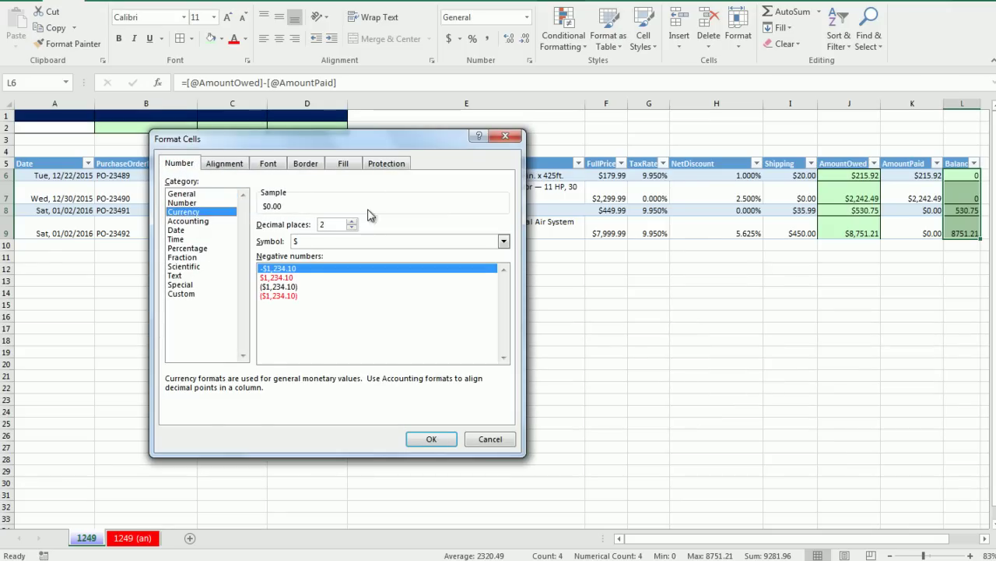
pyautogui.click(431, 439)
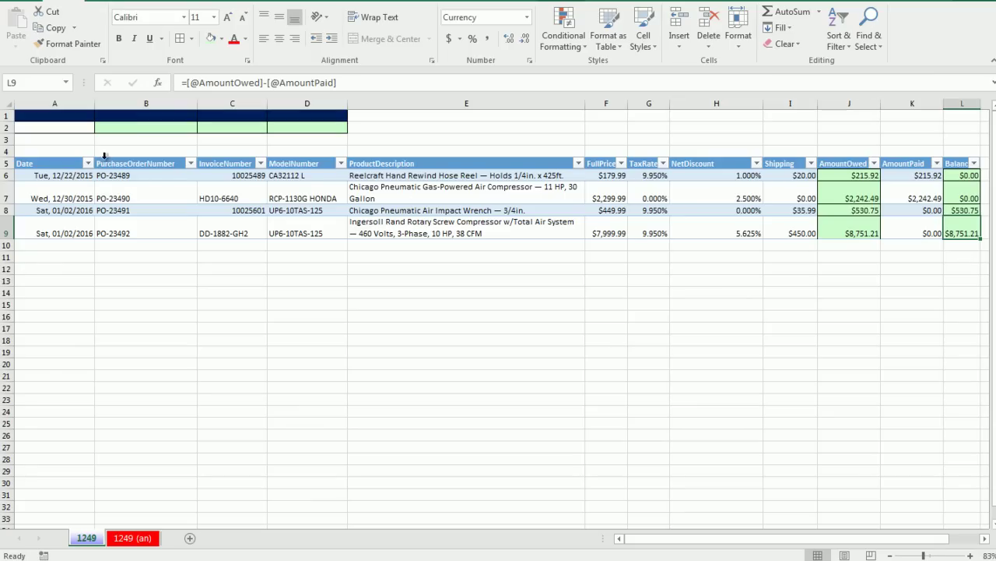
pyautogui.click(77, 115)
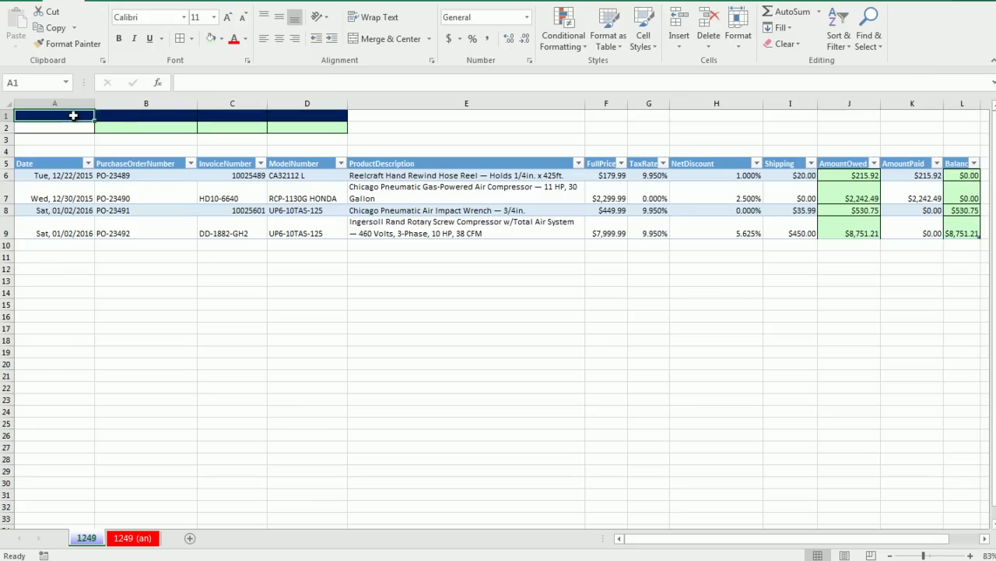
pyautogui.click(239, 165)
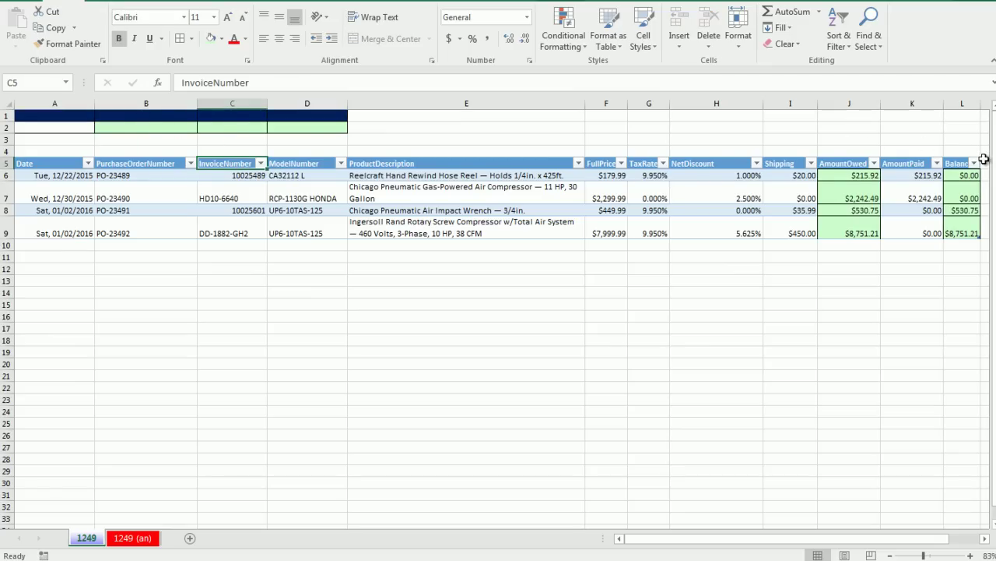
pyautogui.click(72, 130)
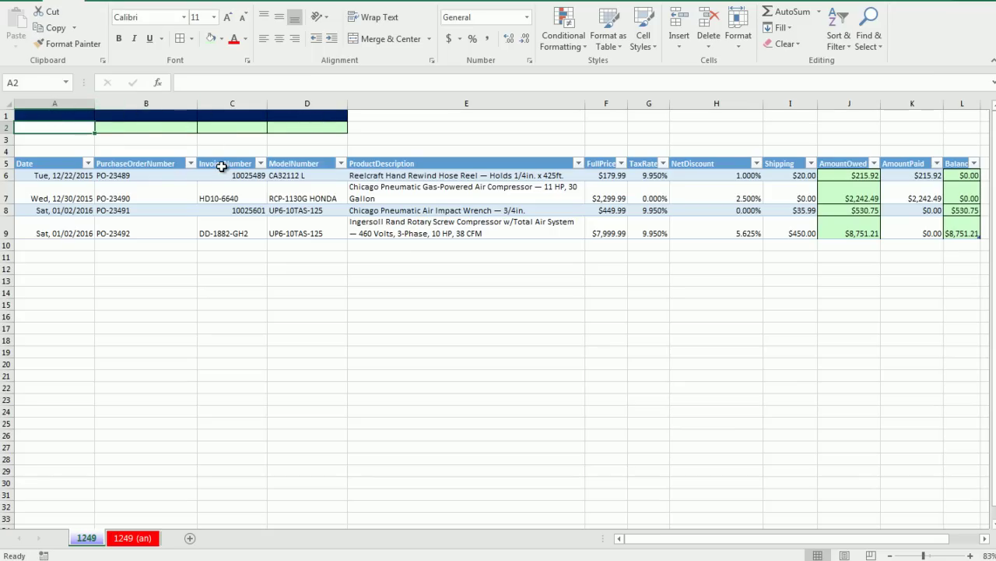
# Clear the formatting from the dark blue header cells A1:D1 above the table.
pyautogui.moveTo(60, 114); pyautogui.dragTo(294, 109)
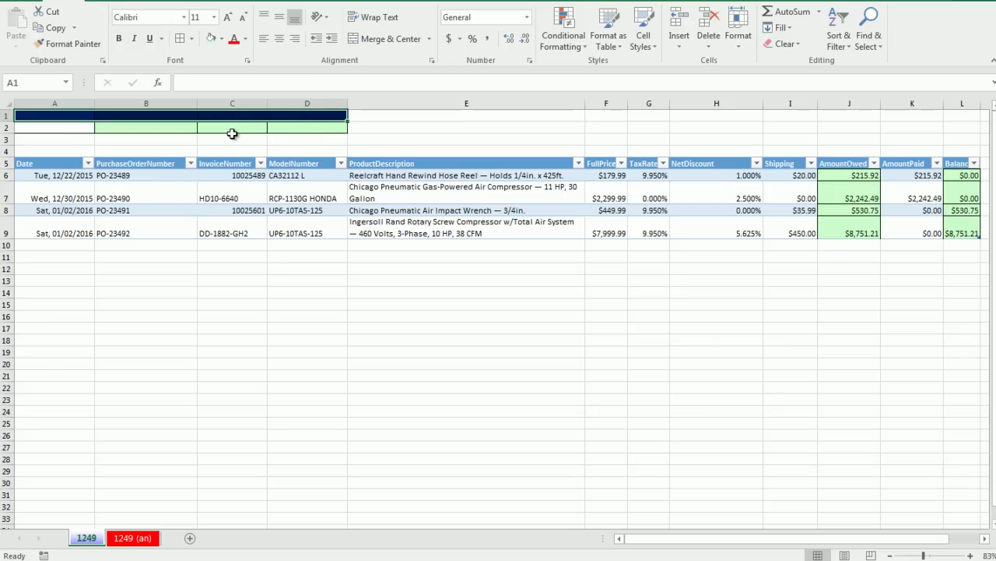
pyautogui.hotkey('alt', 'e')
pyautogui.press('a')
pyautogui.press('f')
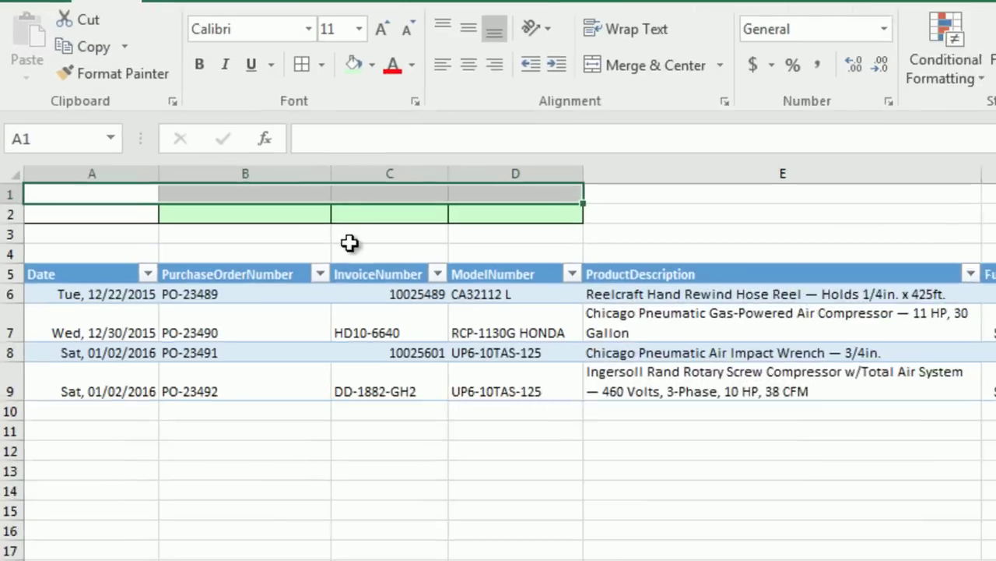
# Link cell A1 to the table's InvoiceNumber header with a formula.
pyautogui.click(141, 218)
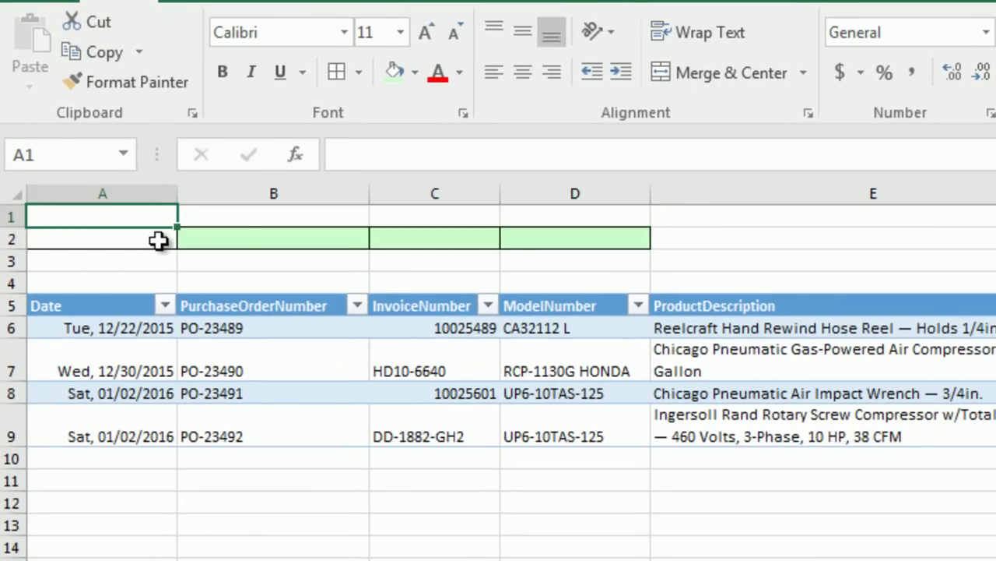
pyautogui.write('=')
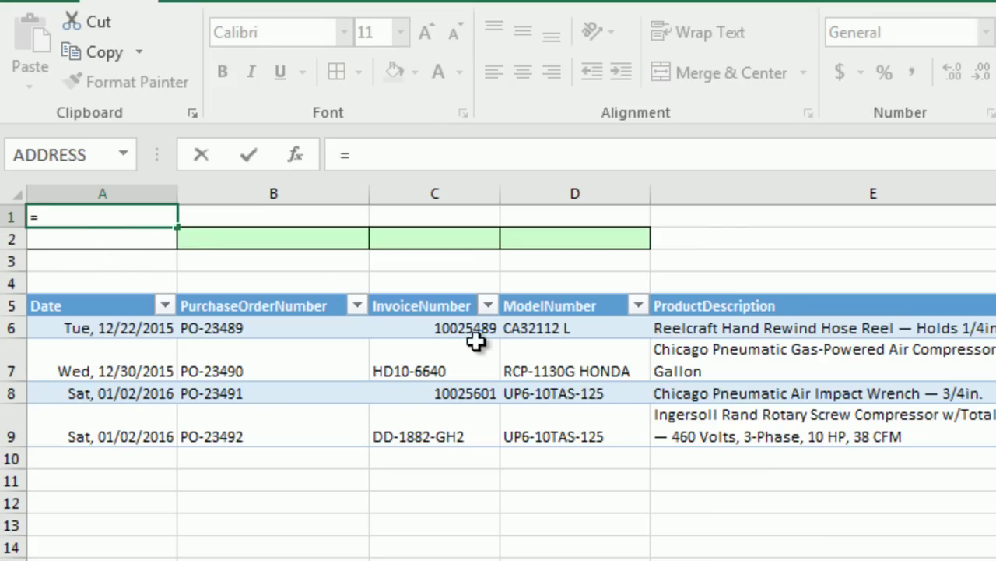
pyautogui.click(431, 309)
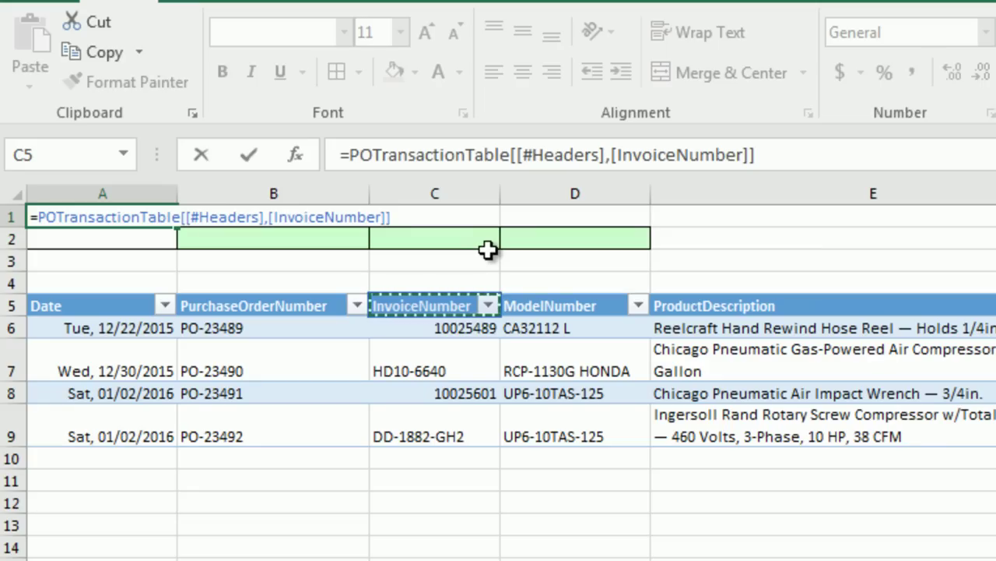
pyautogui.press('Tab')
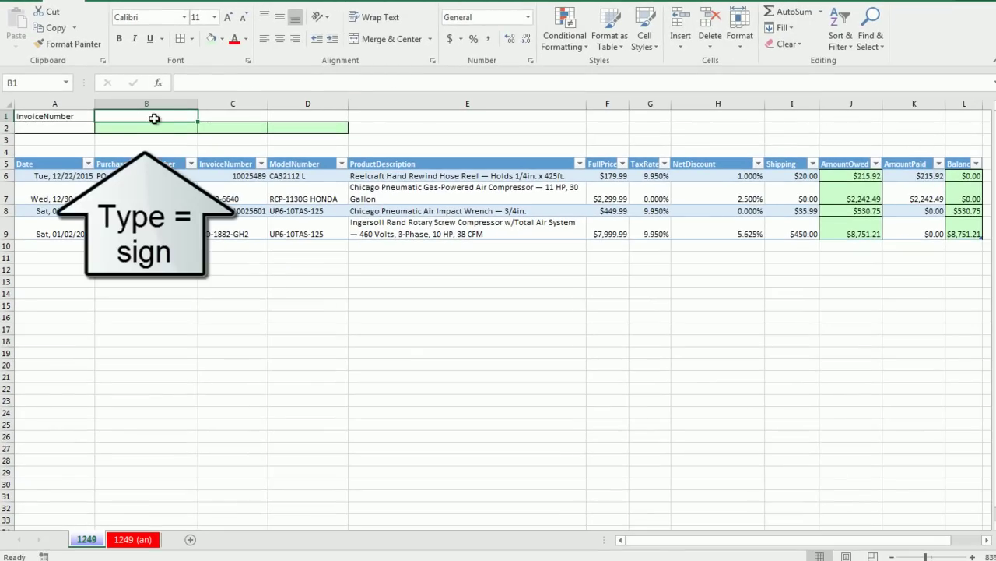
# Link cell B1 to the table's AmountOwed header, copy the formula across to D1, and inspect the formula in D1.
pyautogui.write('=')
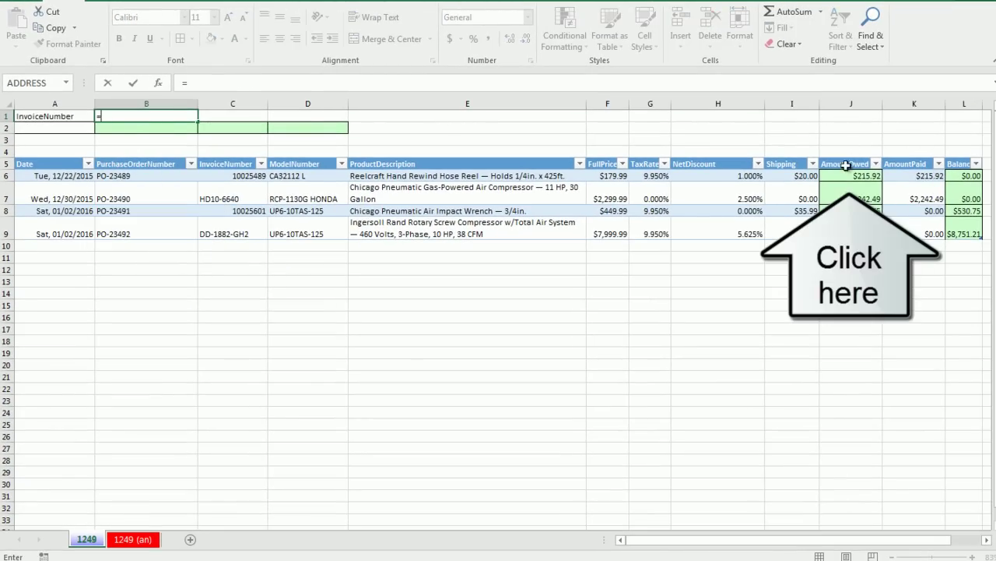
pyautogui.click(855, 163)
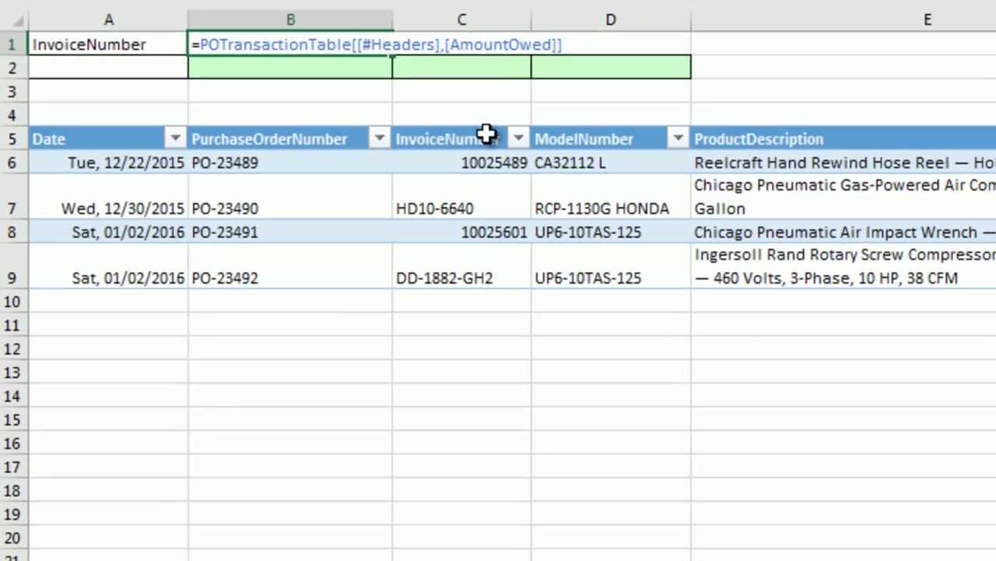
pyautogui.hotkey('ctrl', 'Return')
pyautogui.hotkey('ctrl', 'z')
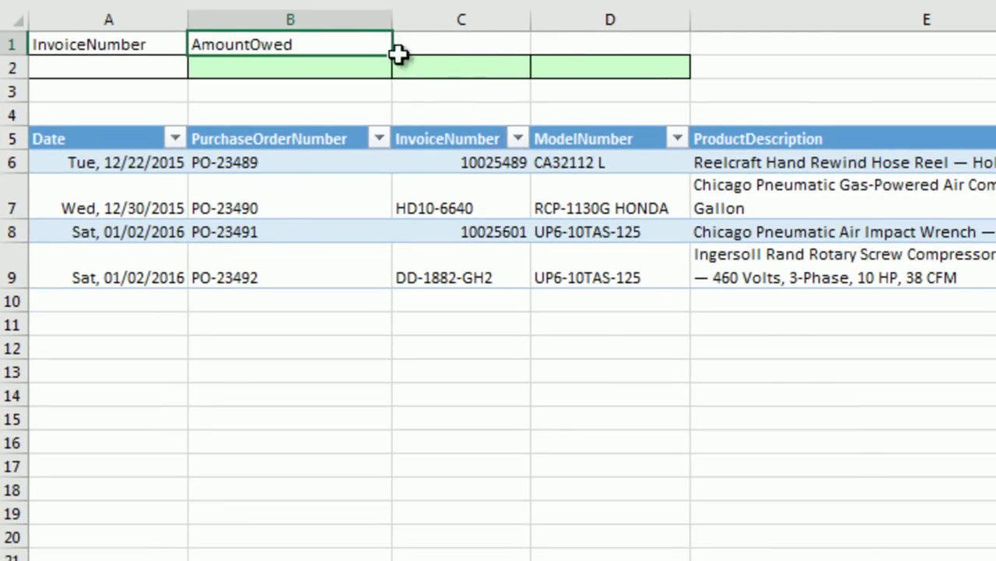
pyautogui.moveTo(415, 53); pyautogui.dragTo(641, 54)
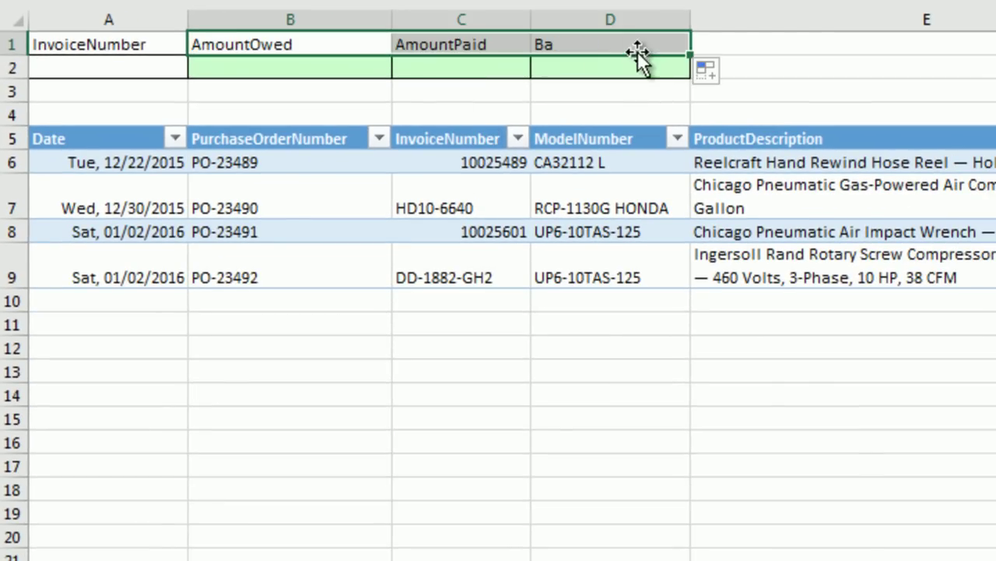
pyautogui.click(634, 42)
pyautogui.press('F2')
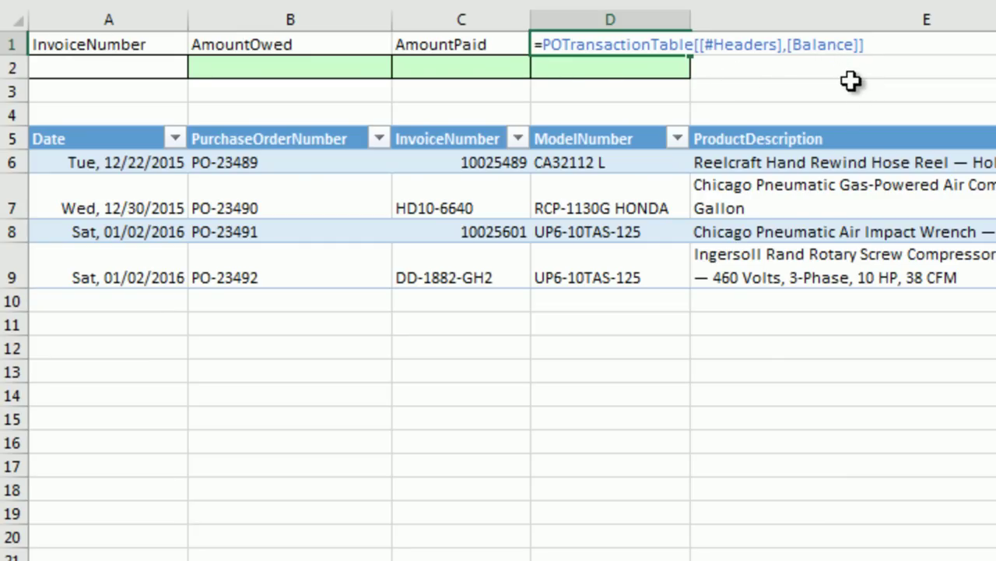
pyautogui.press('Return')
# Format the lookup headers in A1:D1 with a dark blue fill and white font.
pyautogui.moveTo(130, 47); pyautogui.dragTo(560, 22)
pyautogui.press('F4')
# Add a List data validation to A2 with source =$C$6:$C$9, and choose the air impact wrench record's invoice number from its dropdown.
pyautogui.click(107, 73)
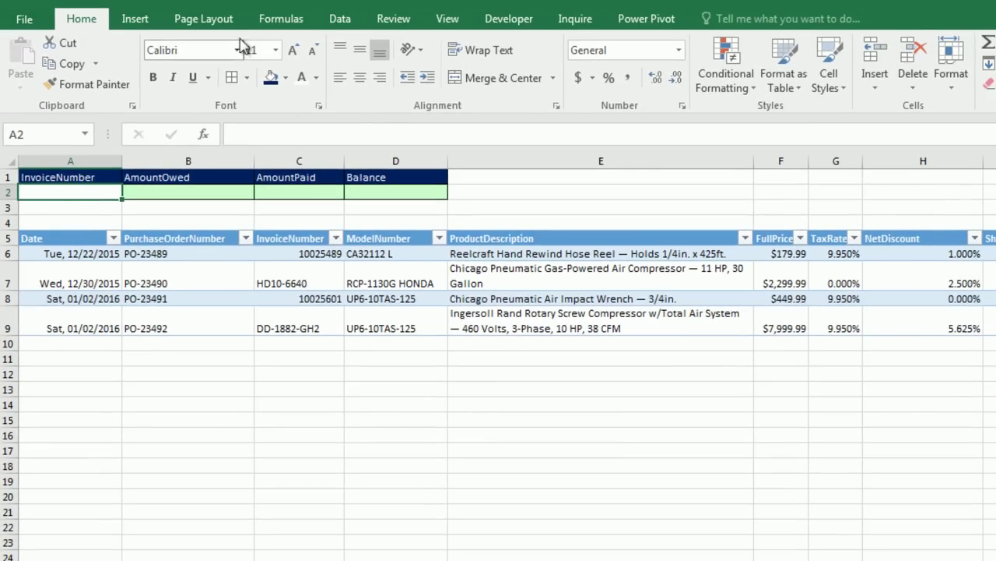
pyautogui.click(340, 20)
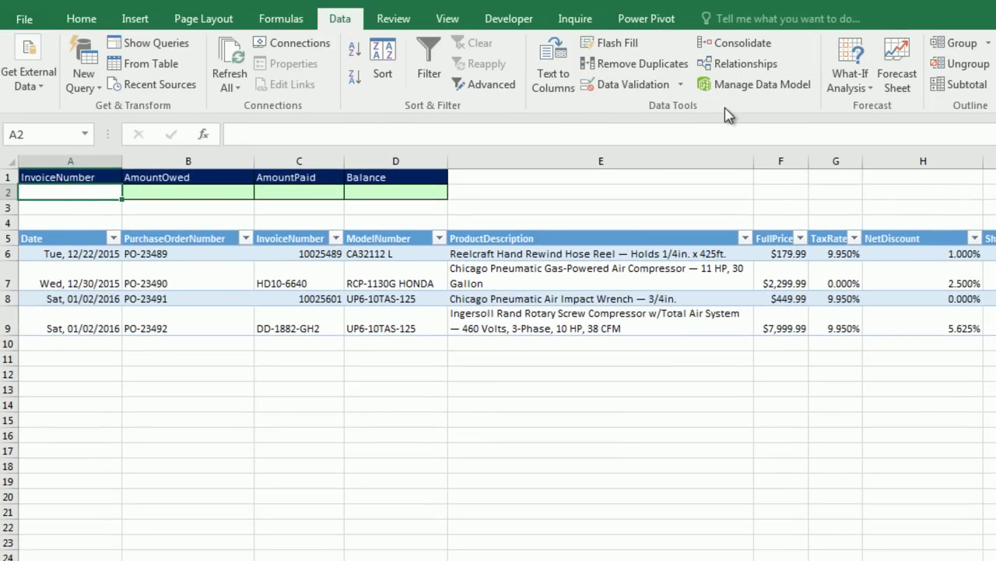
pyautogui.click(680, 84)
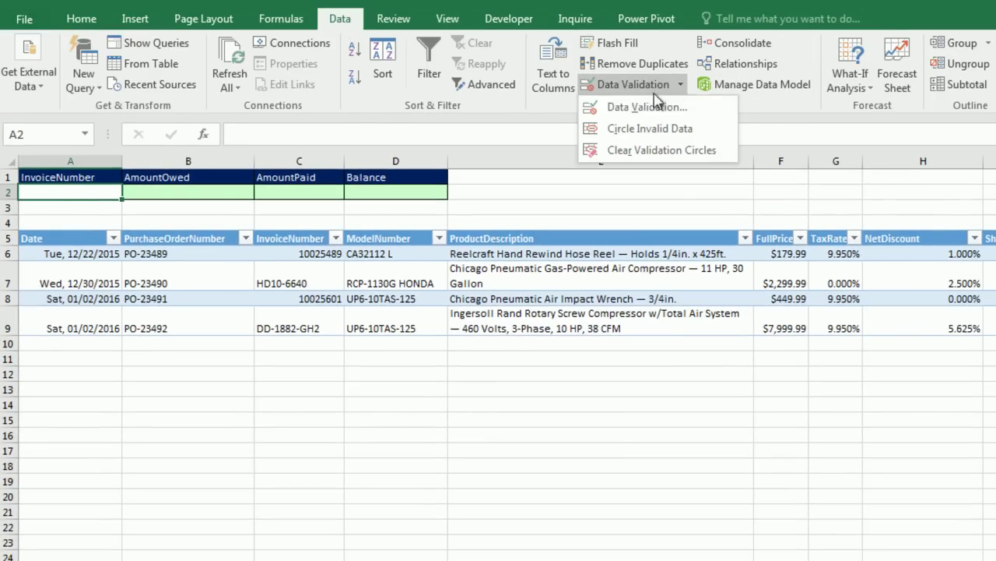
pyautogui.click(619, 109)
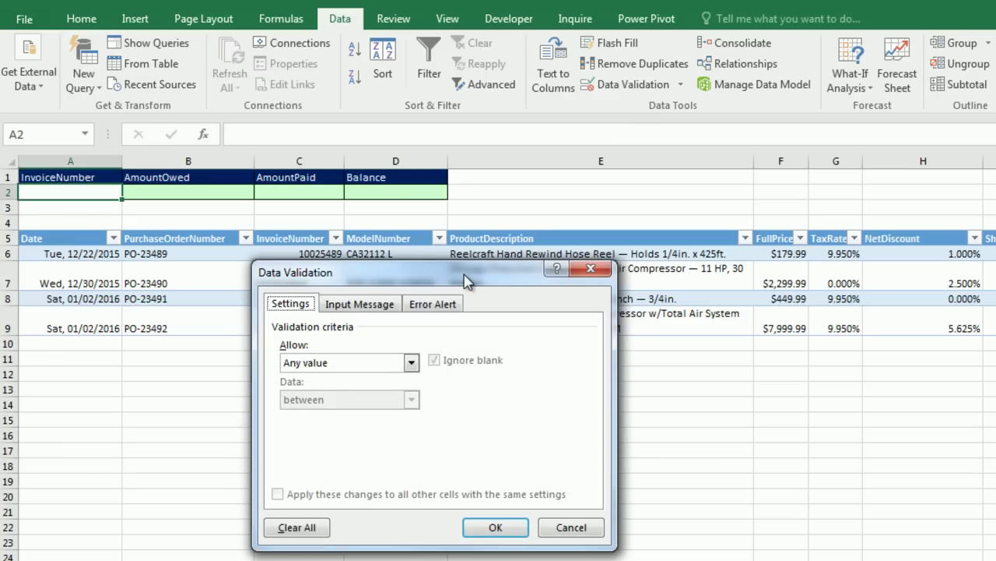
pyautogui.moveTo(465, 281)
pyautogui.mouseDown()
pyautogui.moveTo(429, 269)
pyautogui.moveTo(457, 272)
pyautogui.mouseUp()
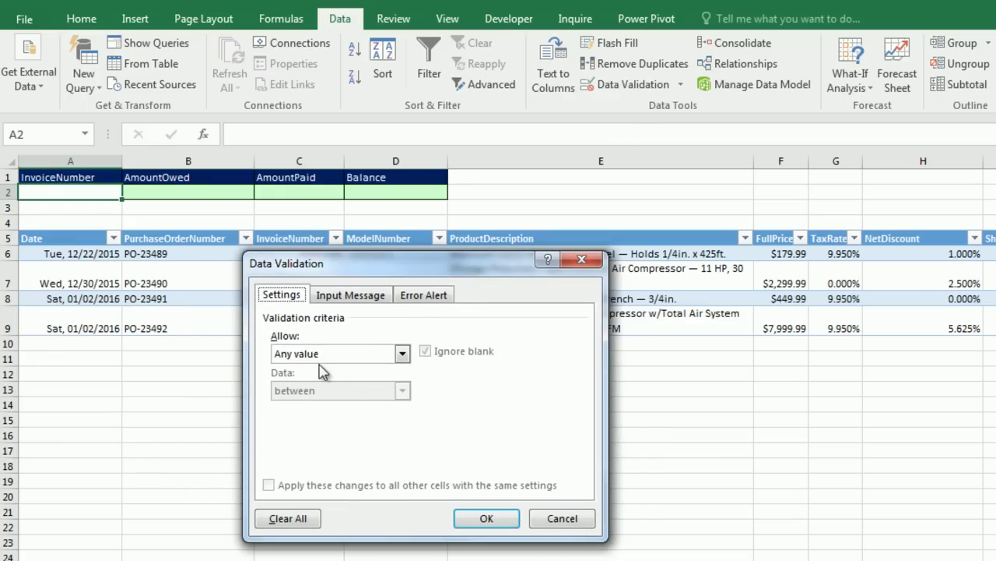
pyautogui.click(403, 354)
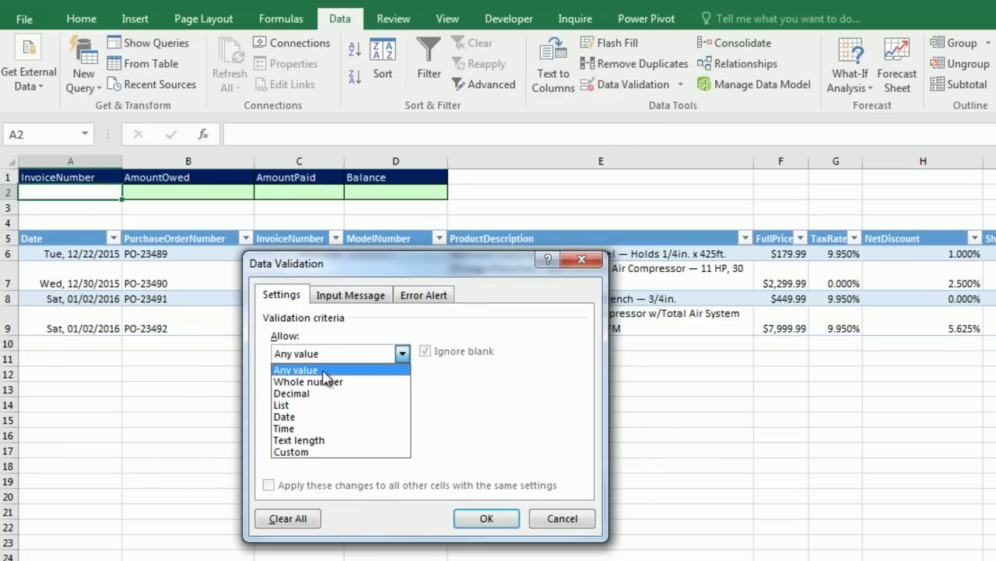
pyautogui.click(305, 405)
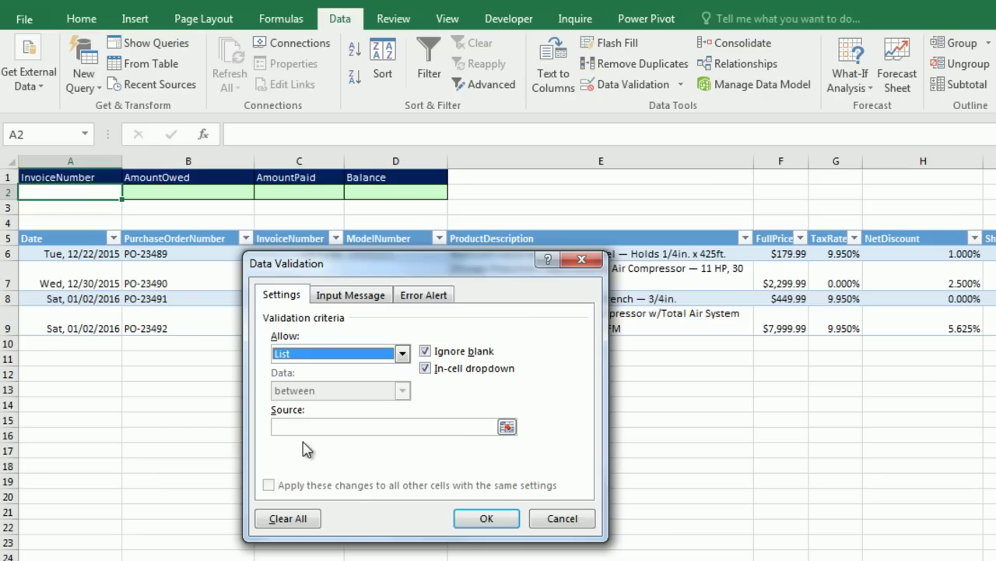
pyautogui.click(299, 428)
pyautogui.moveTo(330, 265); pyautogui.dragTo(496, 215)
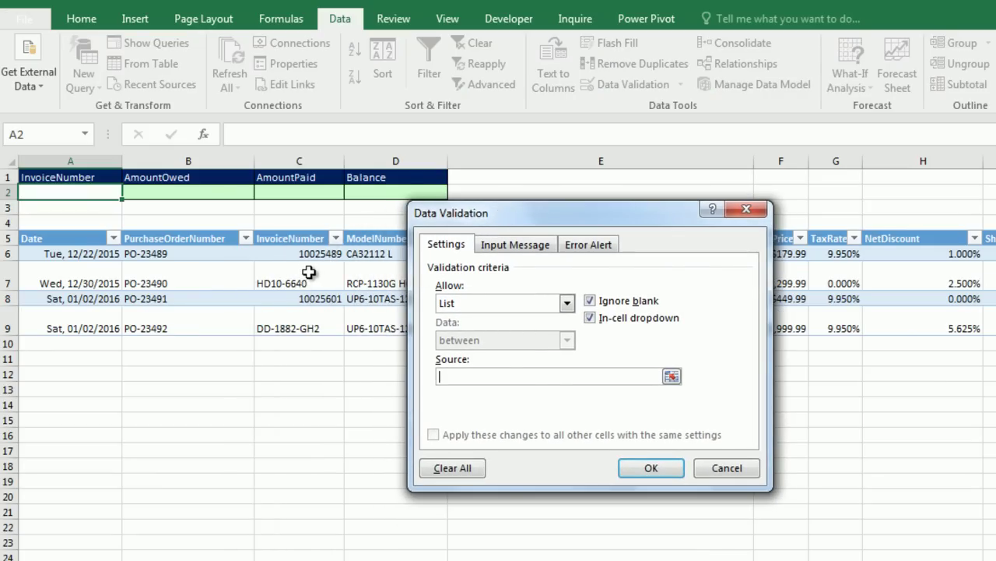
pyautogui.moveTo(286, 253); pyautogui.dragTo(259, 328)
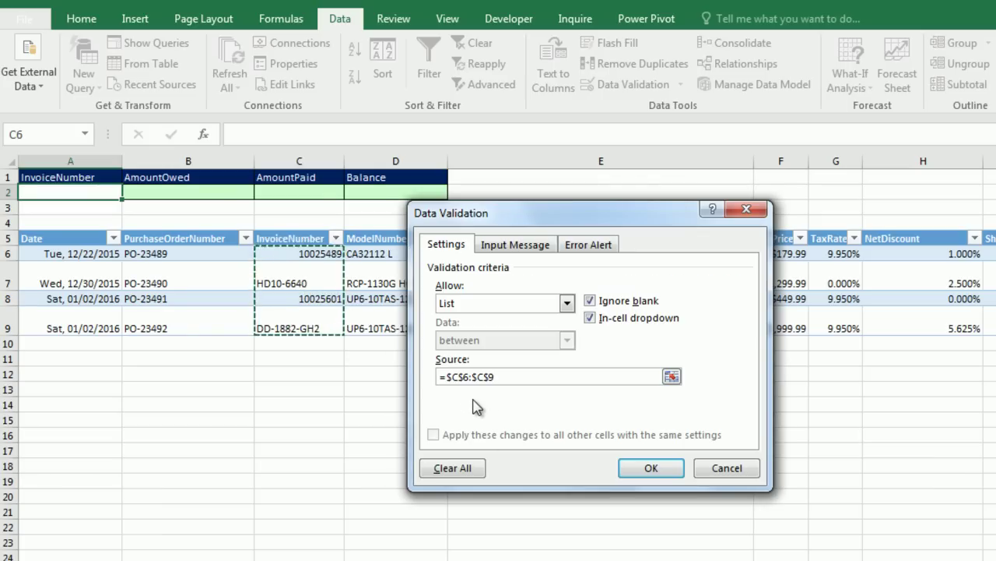
pyautogui.click(644, 471)
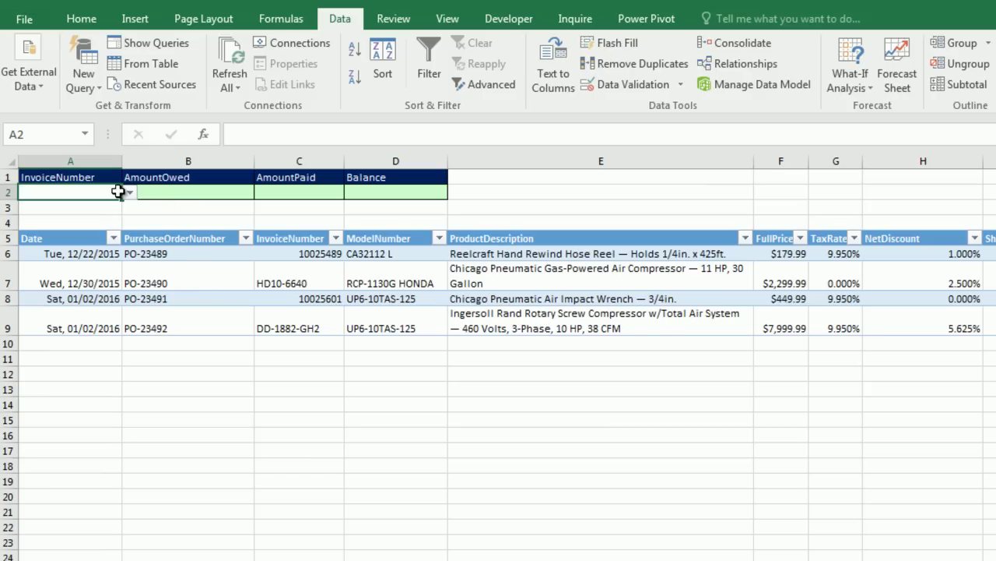
pyautogui.click(130, 194)
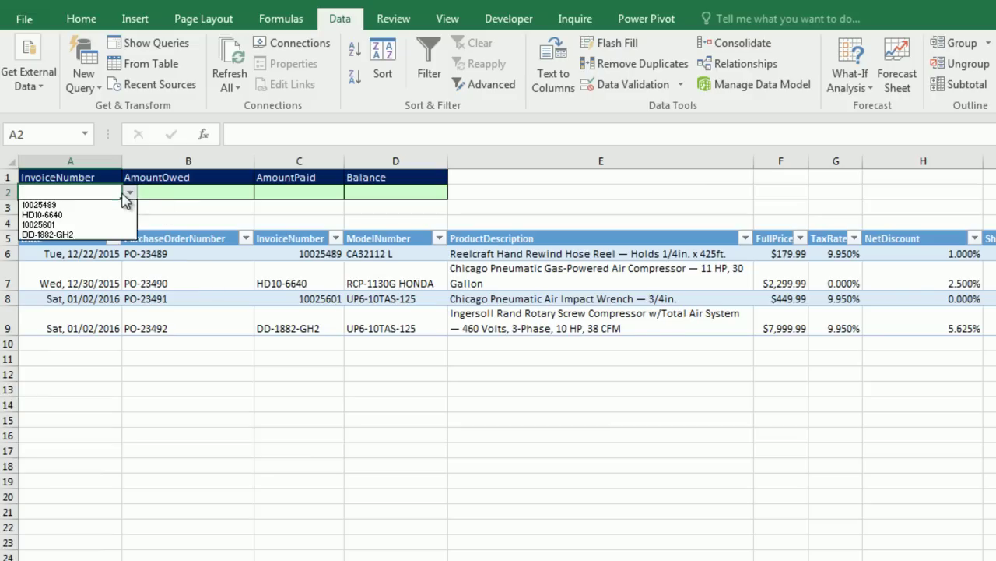
pyautogui.click(72, 225)
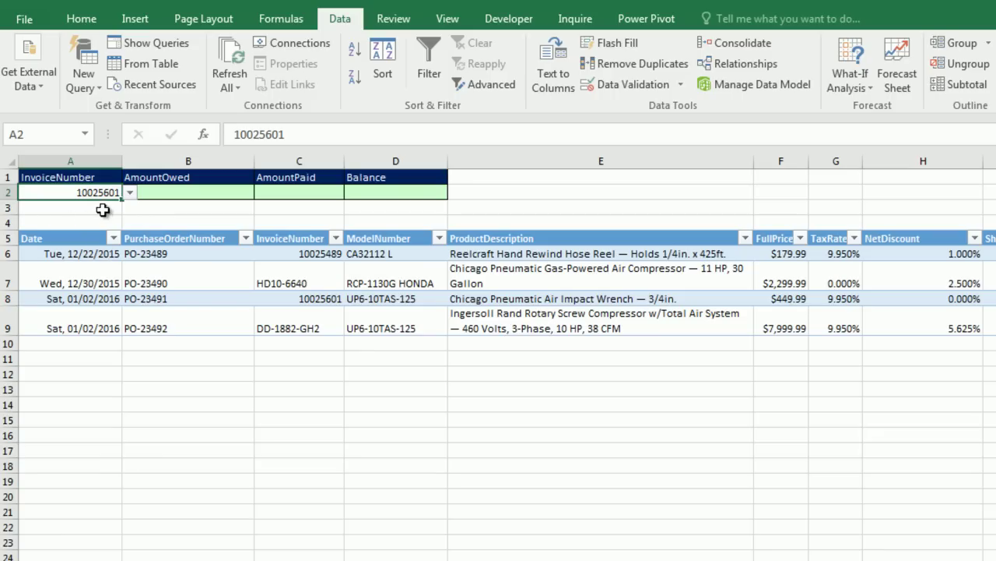
# Start a VLOOKUP in B2 with A2 as lookup value and POTransactionTable's InvoiceNumber through Balance columns as the table array.
pyautogui.click(165, 193)
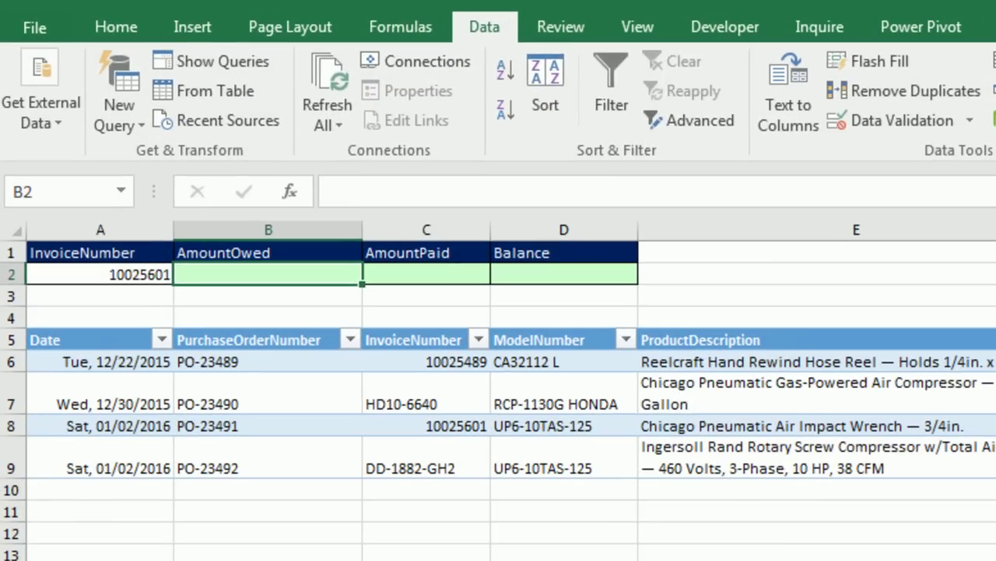
pyautogui.write('=vl')
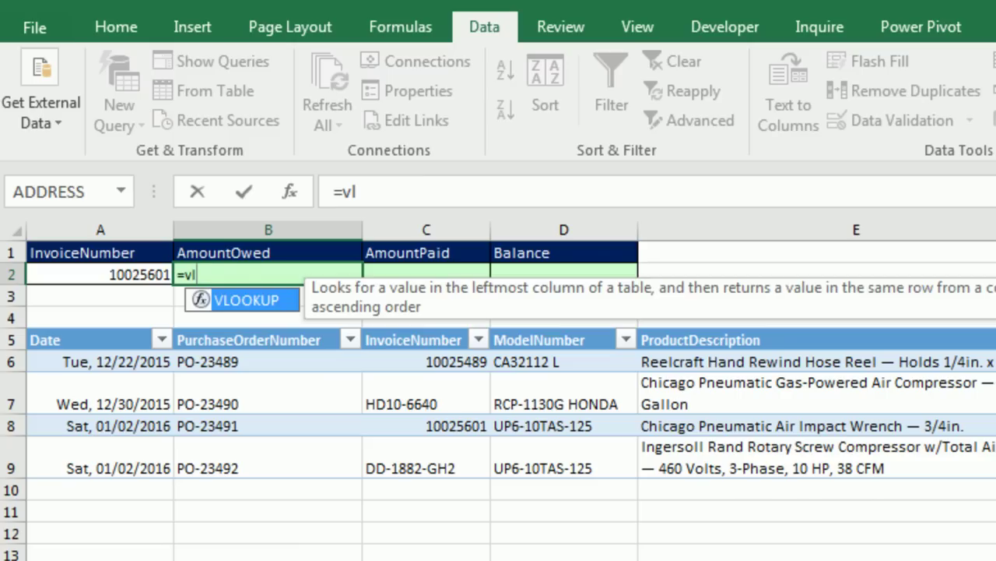
pyautogui.press('Tab')
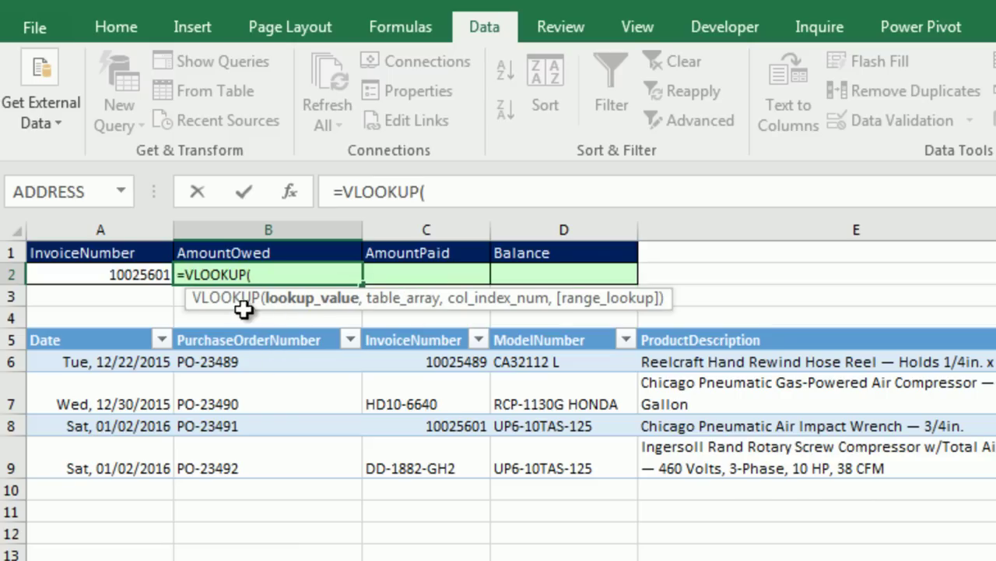
pyautogui.click(111, 275)
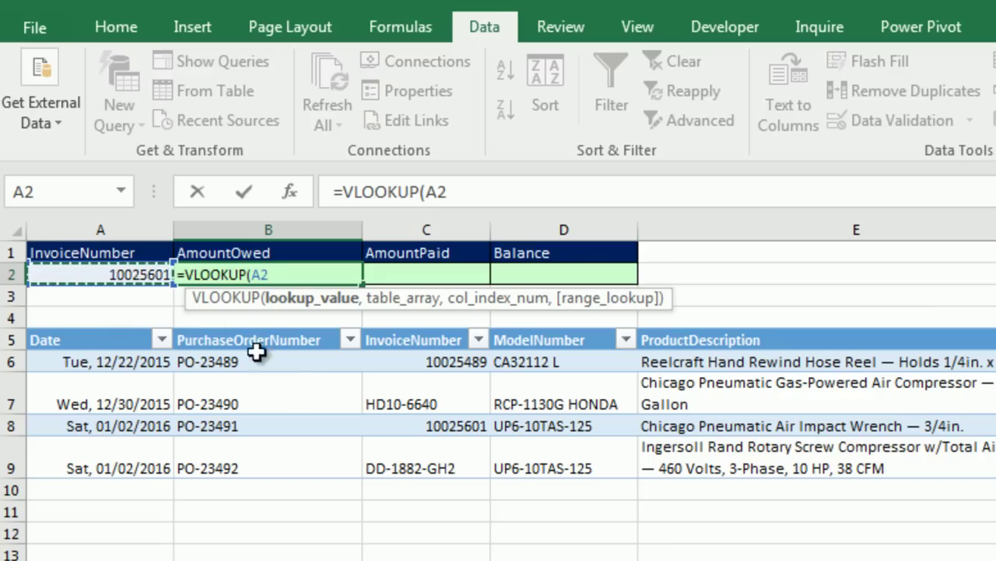
pyautogui.write(',')
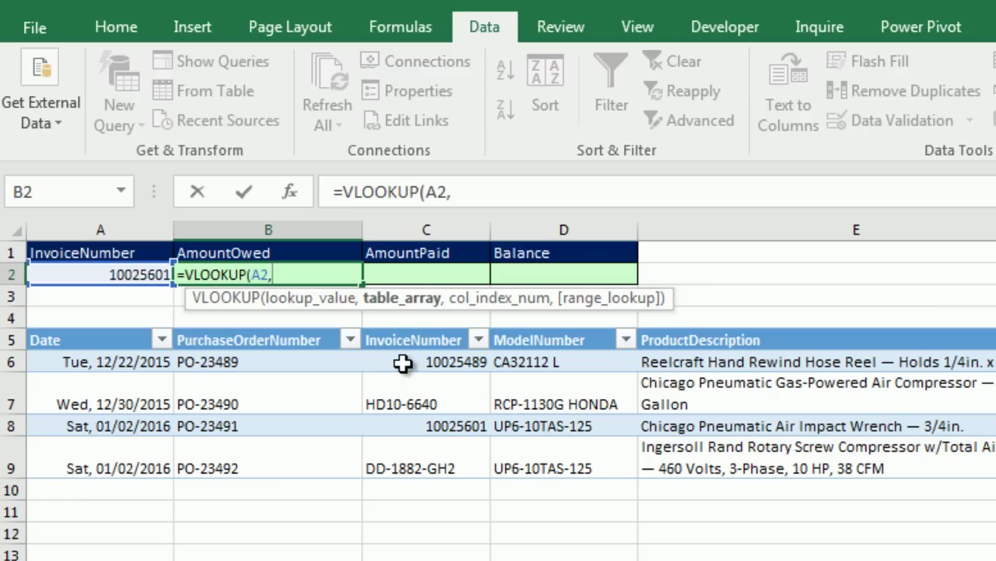
pyautogui.moveTo(402, 360); pyautogui.dragTo(767, 453)
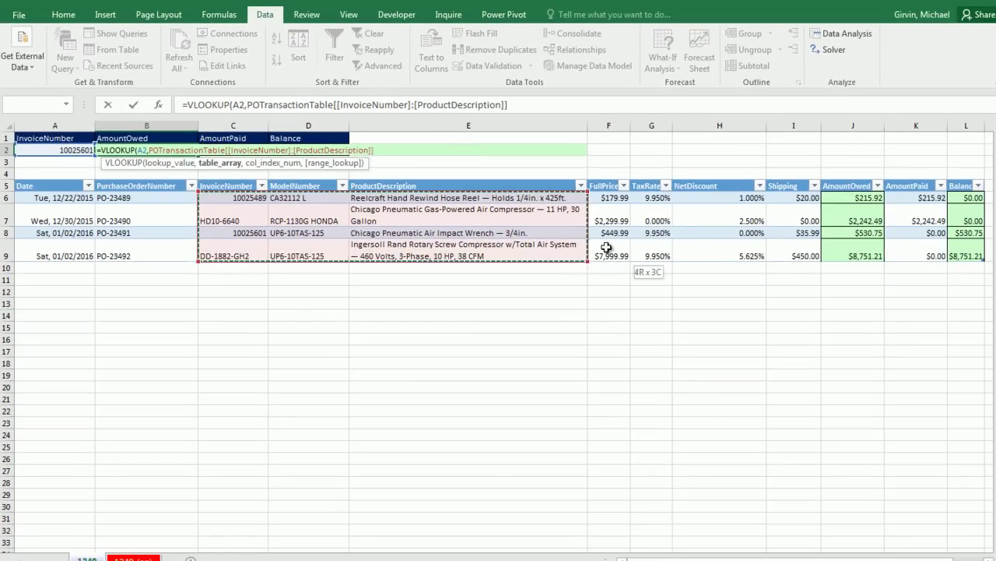
pyautogui.moveTo(607, 247); pyautogui.dragTo(956, 241)
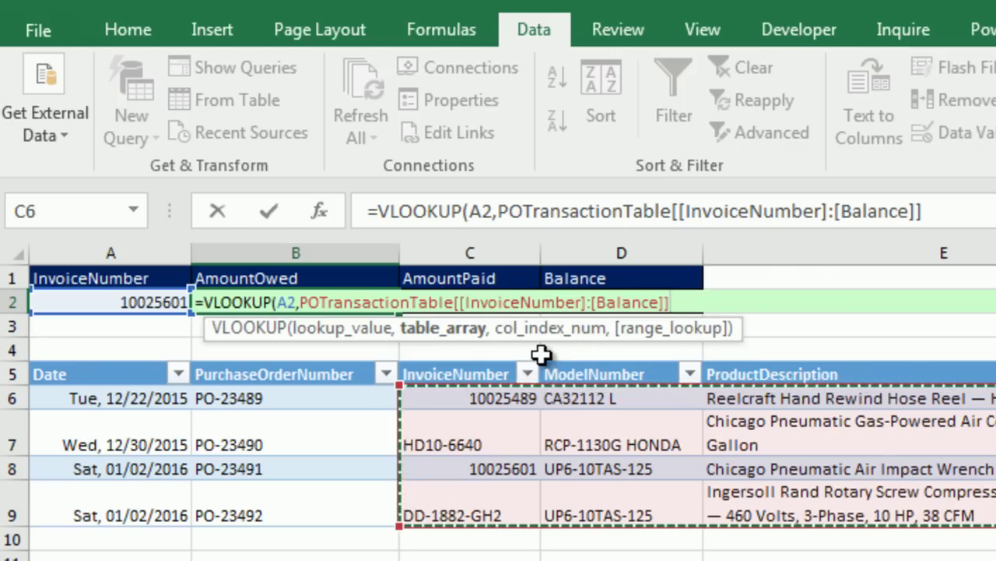
pyautogui.write(',')
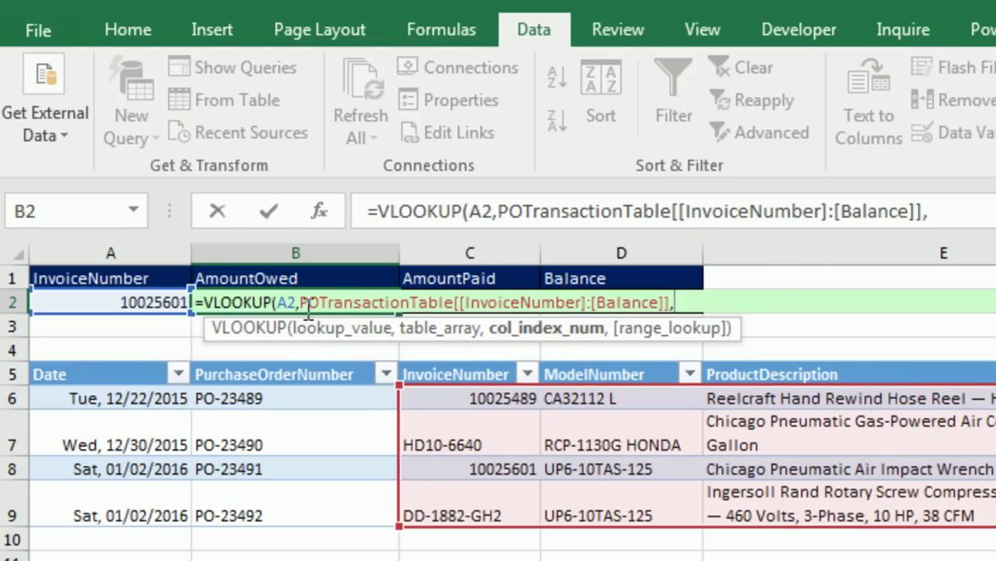
# Make the lookup value in the B2 VLOOKUP absolute as $A$2 and return to the column index argument.
pyautogui.click(319, 330)
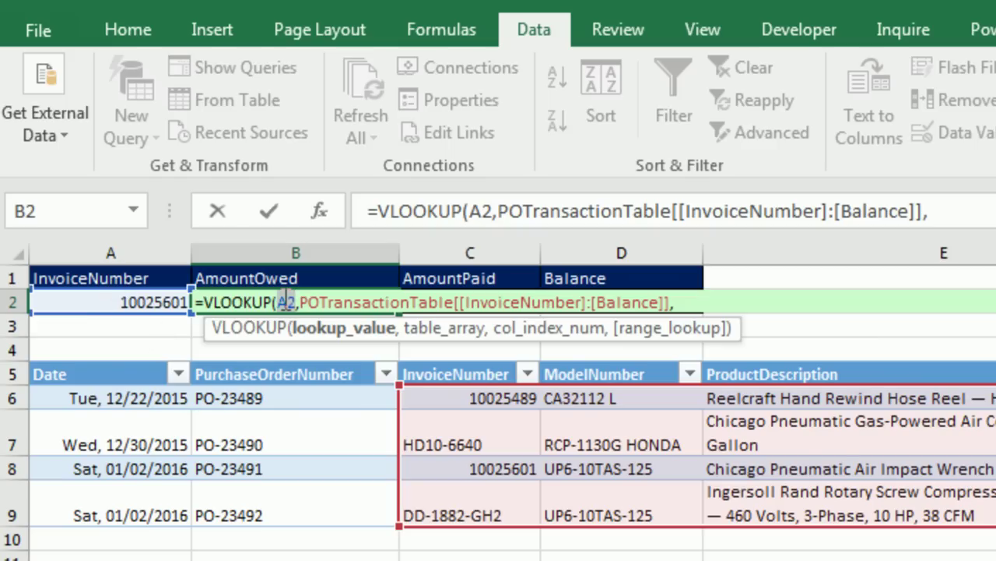
pyautogui.press('F4')
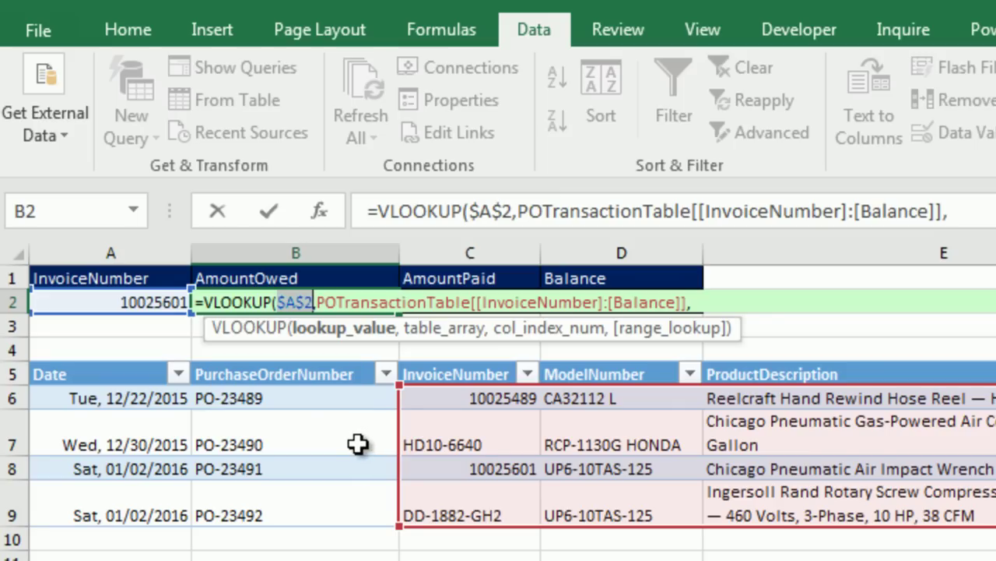
pyautogui.click(467, 333)
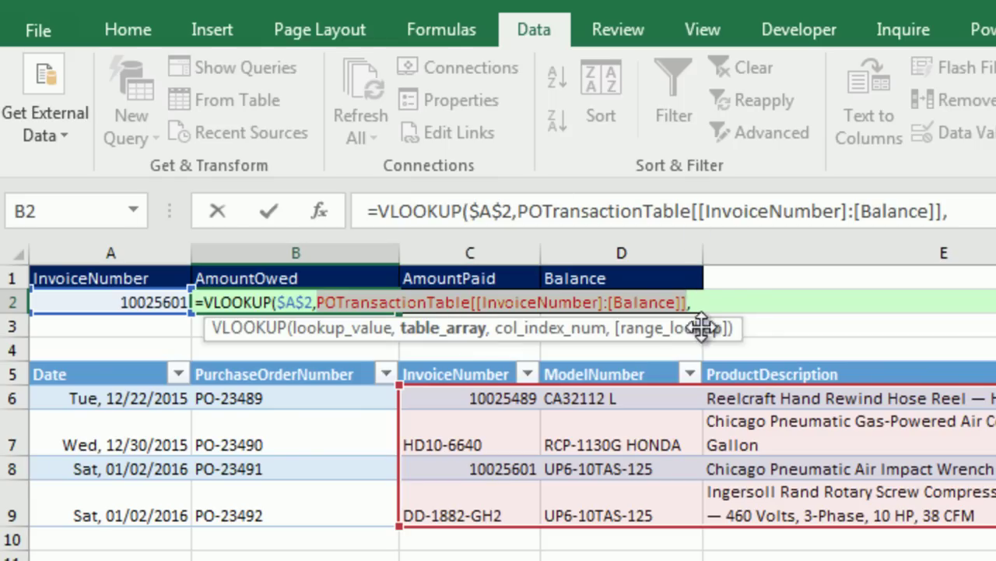
pyautogui.click(703, 303)
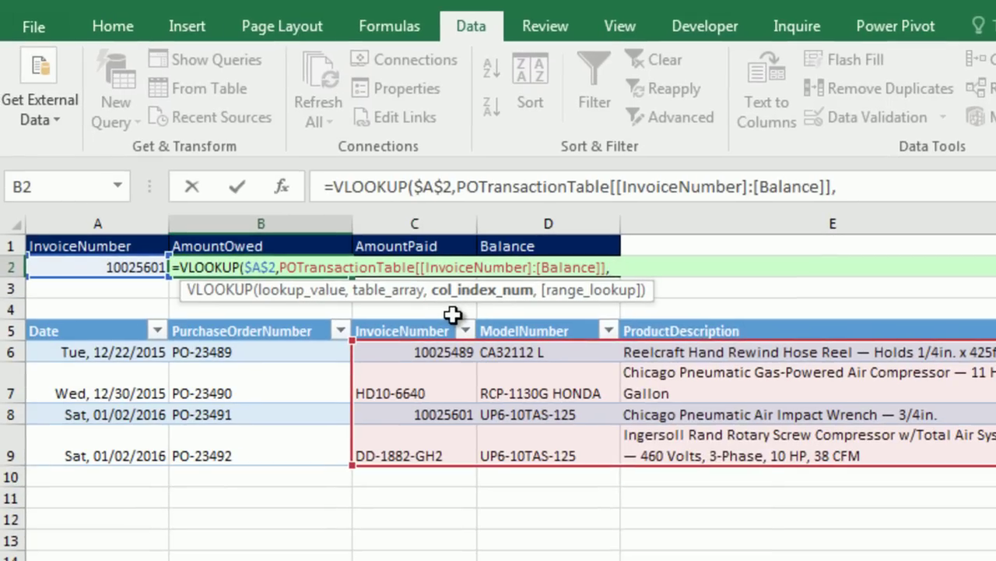
# Nest a MATCH as the column index in B2, looking up B1 in POTransactionTable's InvoiceNumber through Balance headers with match type 0.
pyautogui.write('m')
pyautogui.write('at')
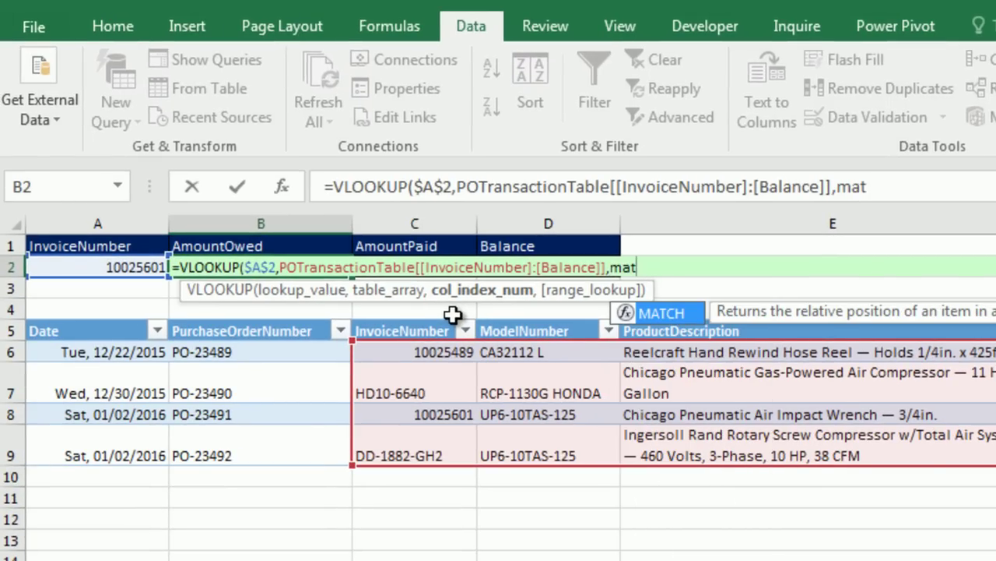
pyautogui.press('Tab')
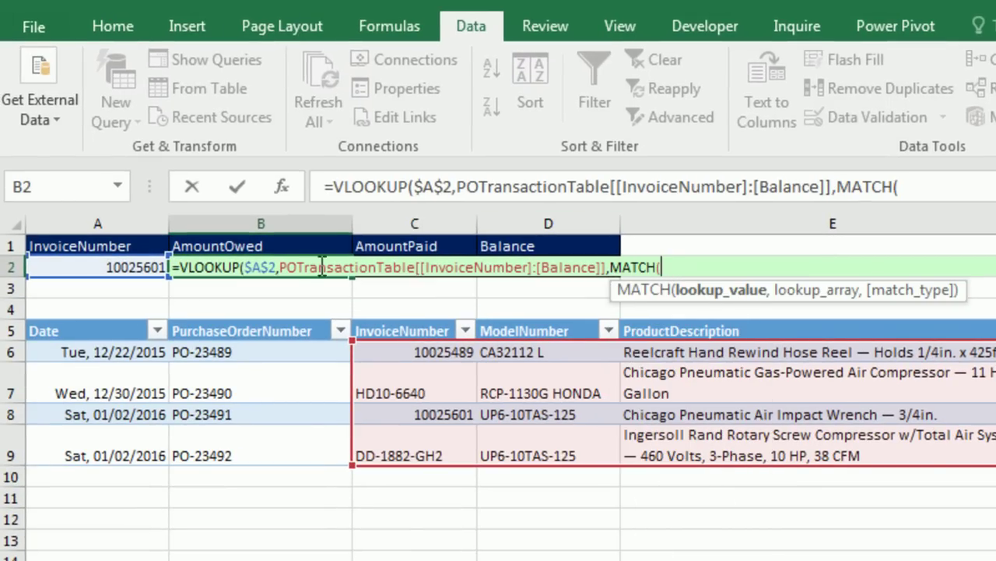
pyautogui.click(276, 246)
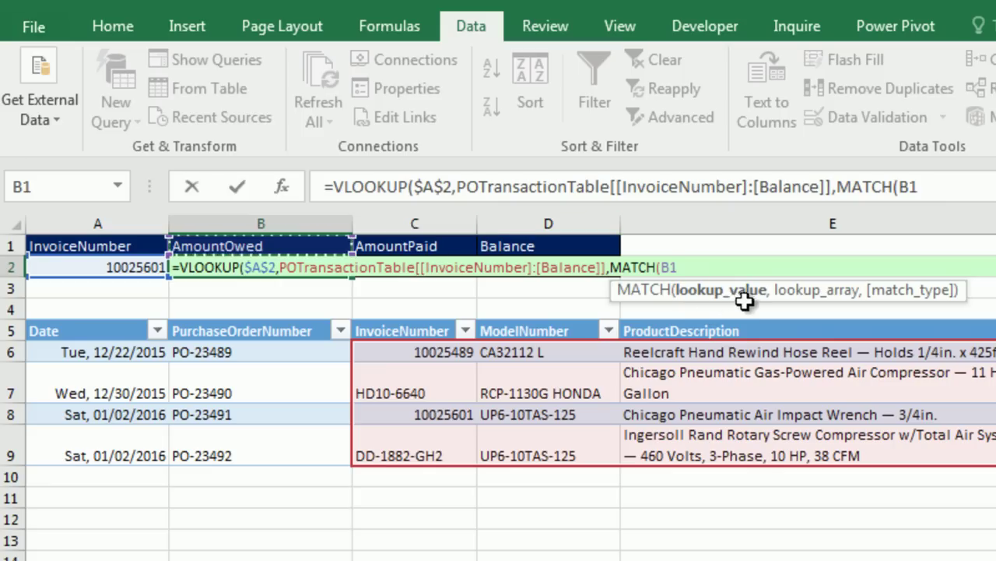
pyautogui.write(',')
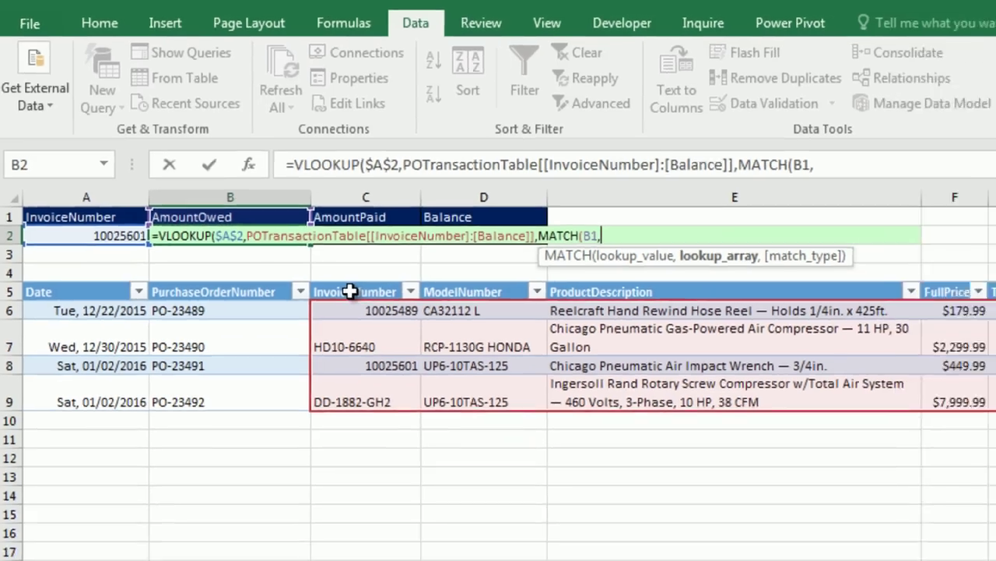
pyautogui.moveTo(397, 330); pyautogui.dragTo(671, 333)
pyautogui.moveTo(550, 184); pyautogui.dragTo(889, 183)
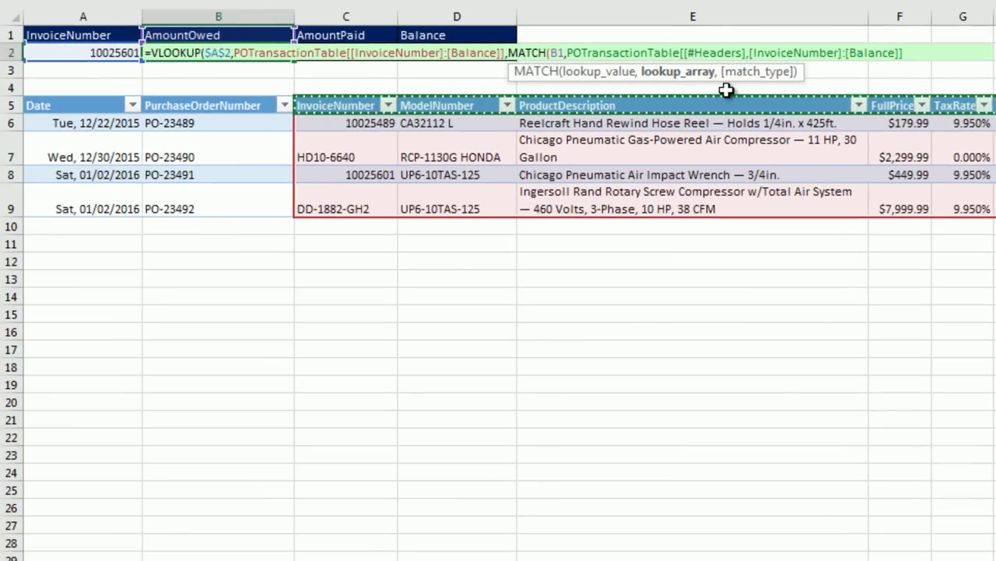
pyautogui.write(',0')
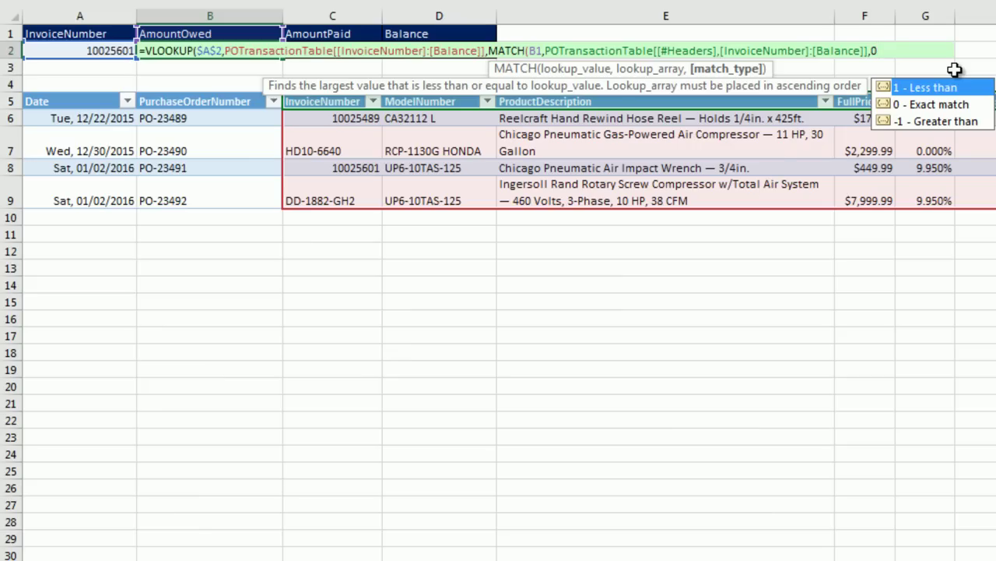
pyautogui.write(')')
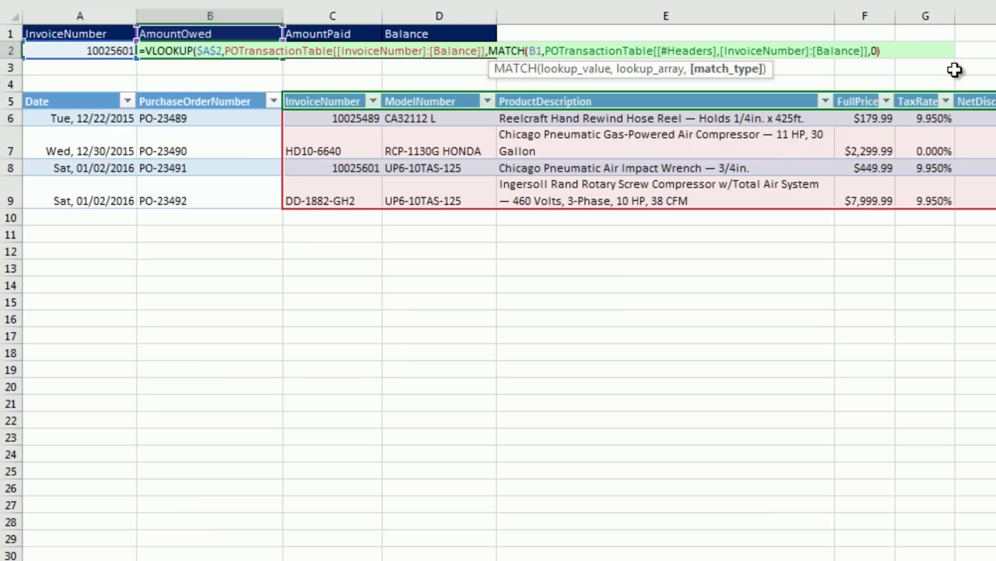
# Finish the B2 VLOOKUP with range lookup 0 for an exact match and enter the formula.
pyautogui.moveTo(524, 68); pyautogui.dragTo(806, 73)
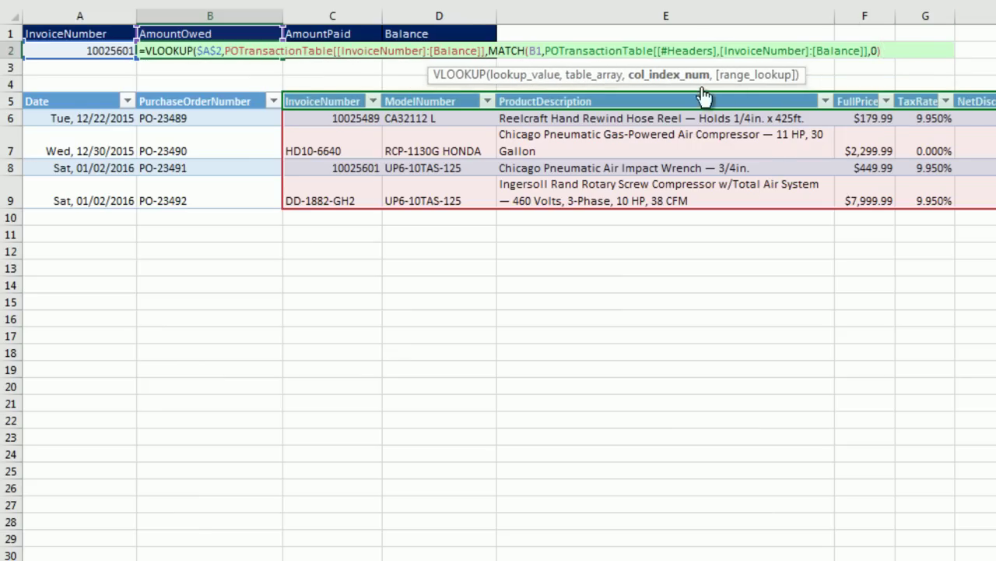
pyautogui.click(679, 76)
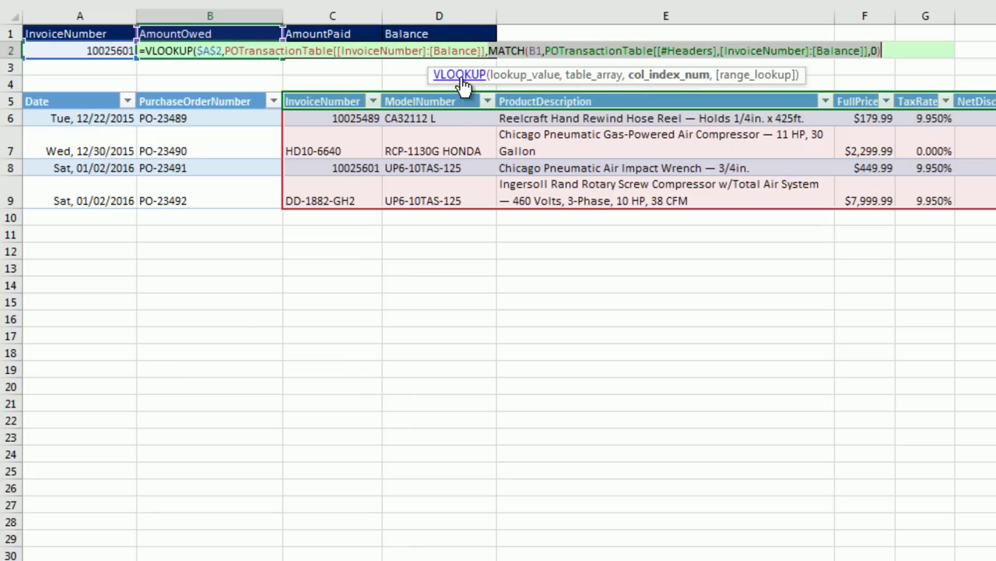
pyautogui.click(887, 50)
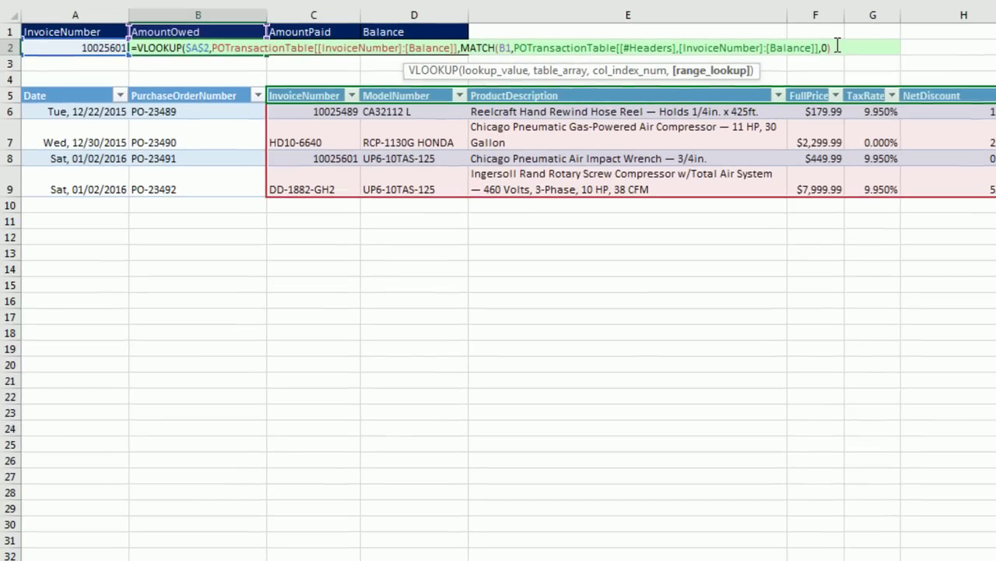
pyautogui.write(',0')
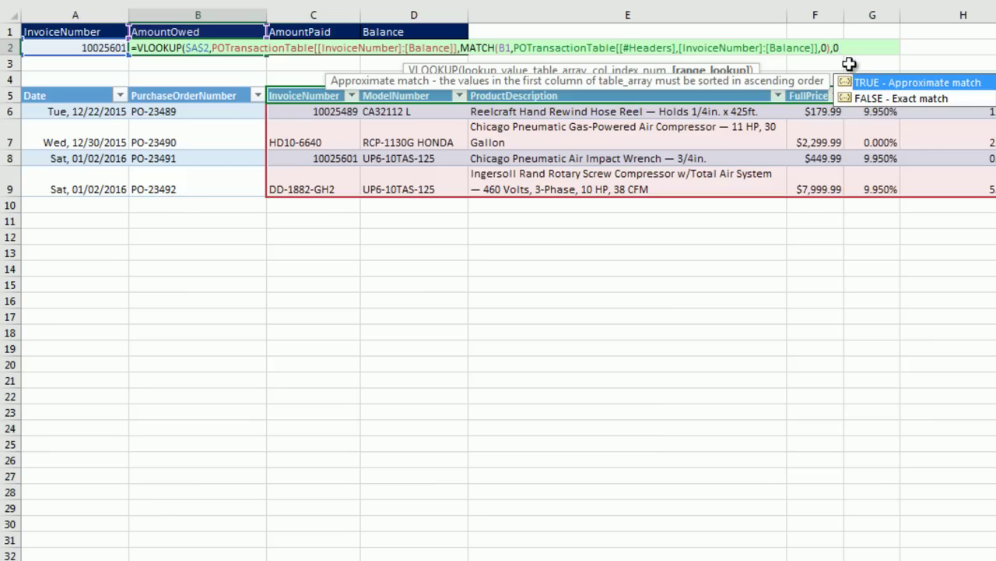
pyautogui.moveTo(756, 66); pyautogui.dragTo(774, 57)
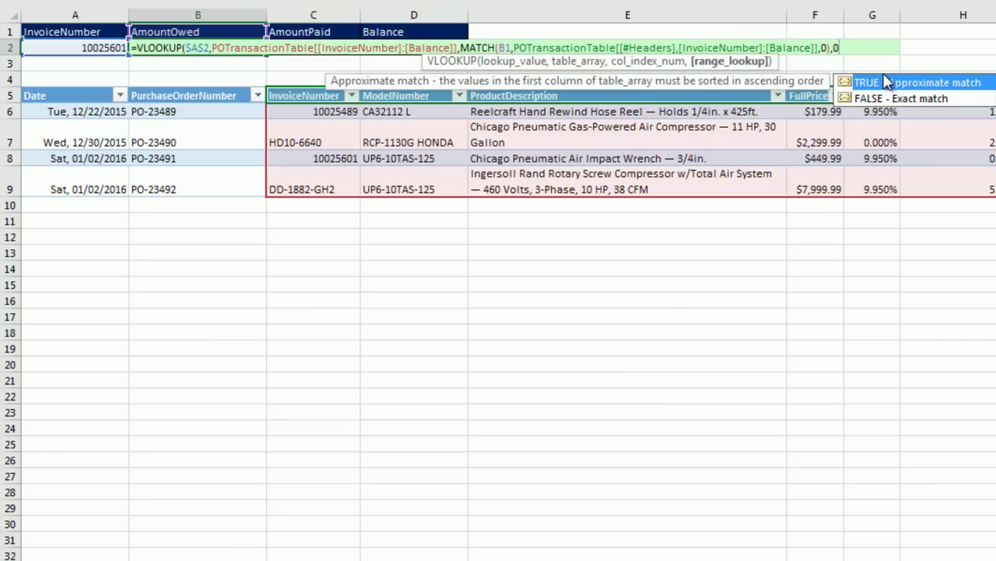
pyautogui.write(')')
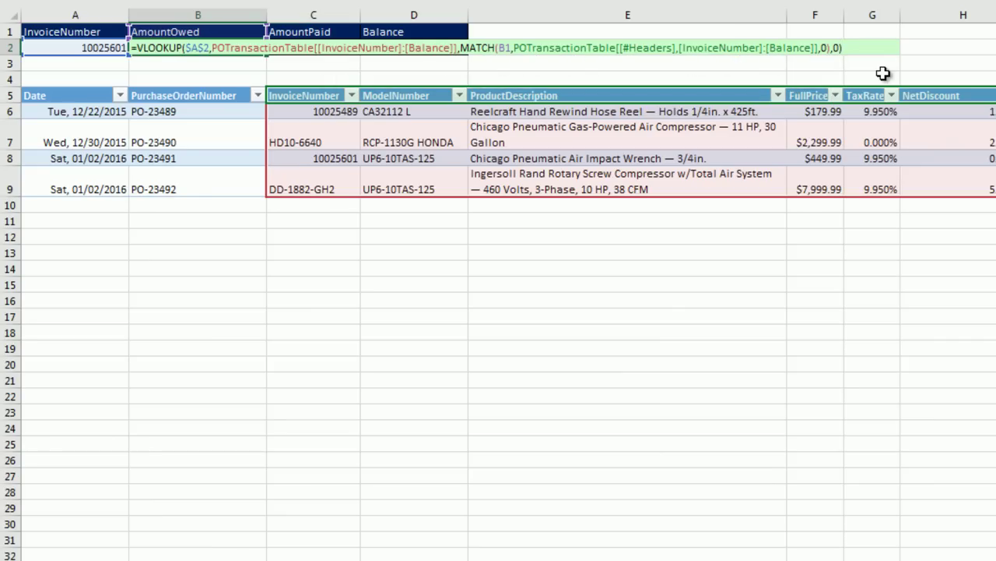
pyautogui.hotkey('ctrl', 'Return')
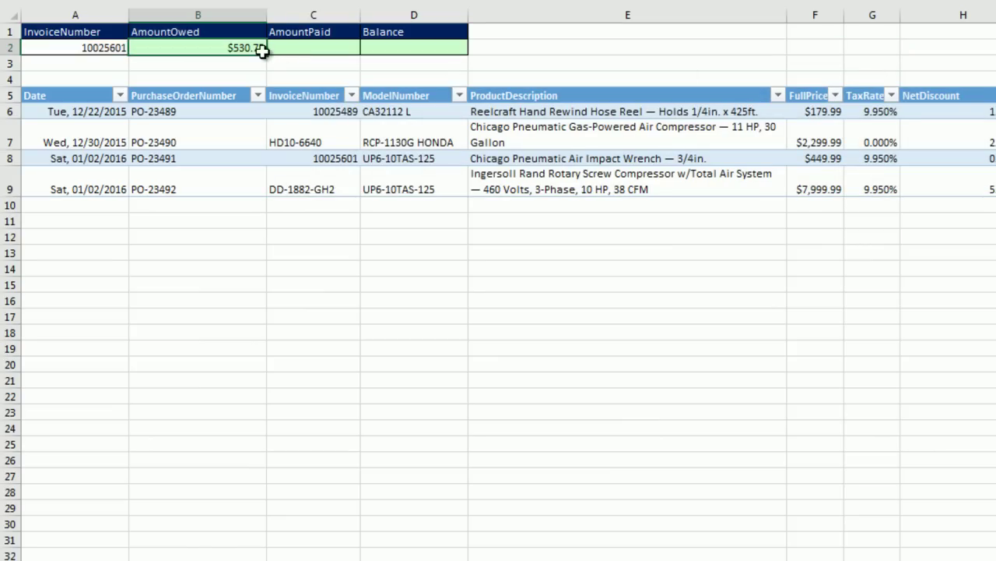
# Copy the B2 lookup formula across to C2:D2 and check the references of the formula in D2.
pyautogui.moveTo(267, 52); pyautogui.dragTo(459, 48)
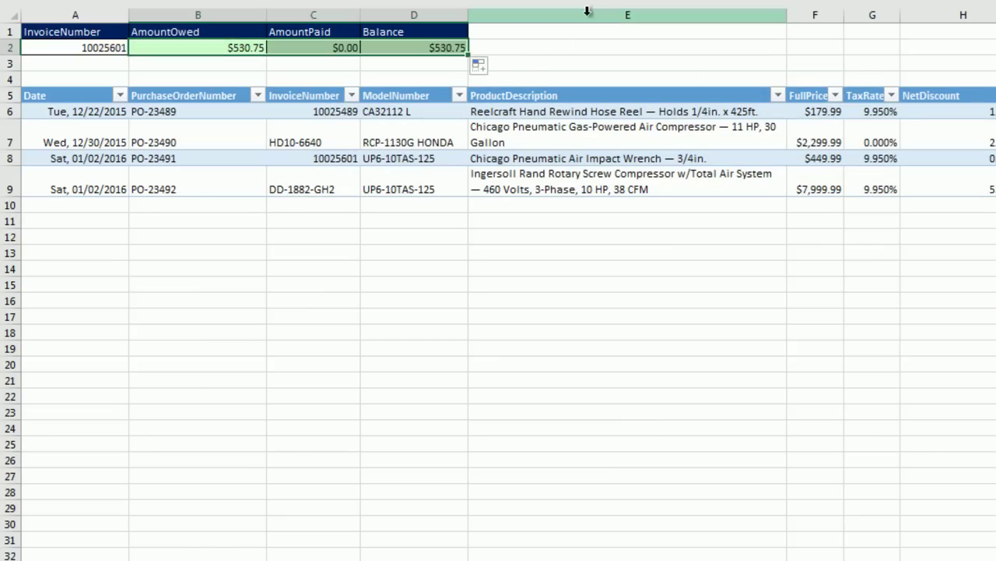
pyautogui.click(446, 49)
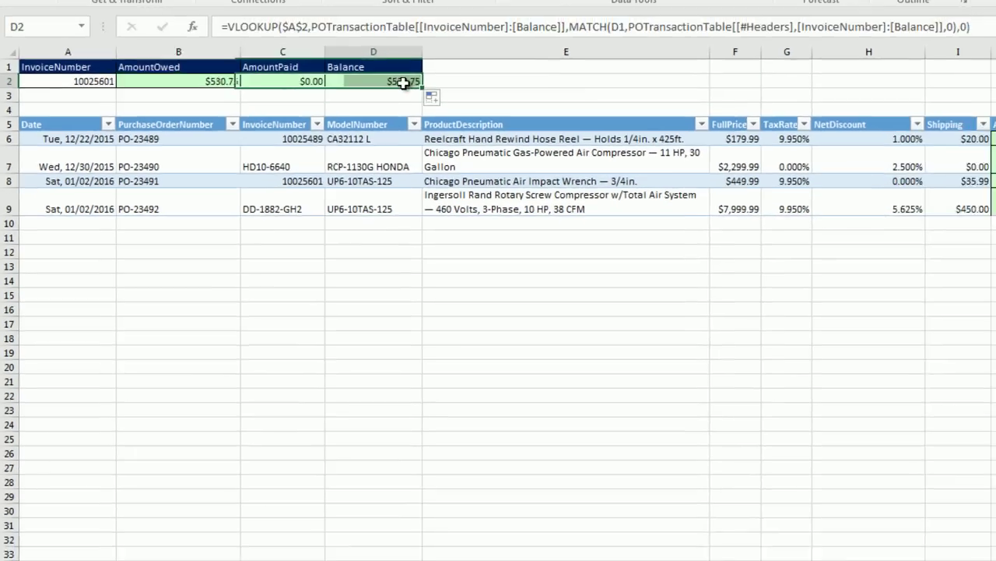
pyautogui.press('F2')
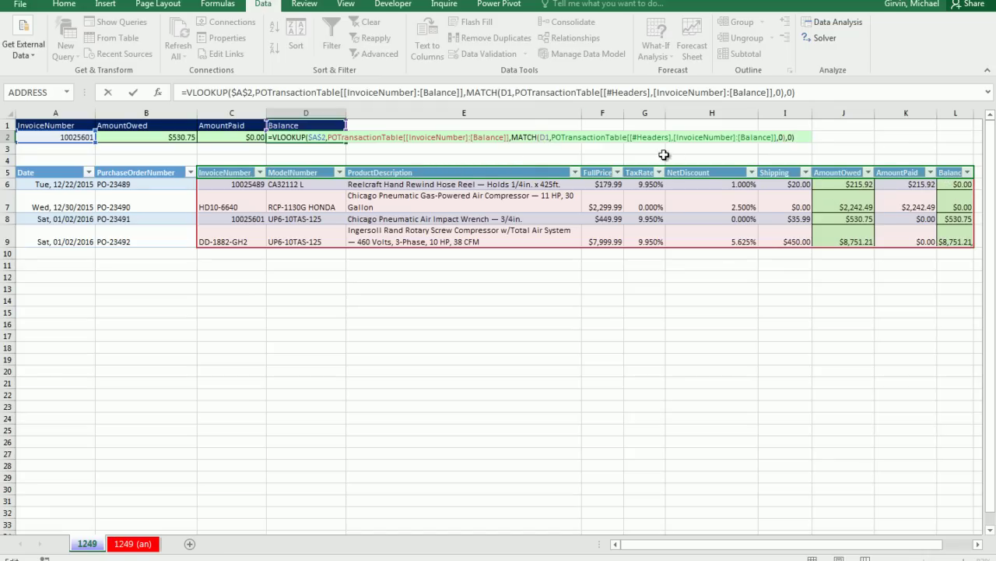
pyautogui.hotkey('ctrl', 'Return')
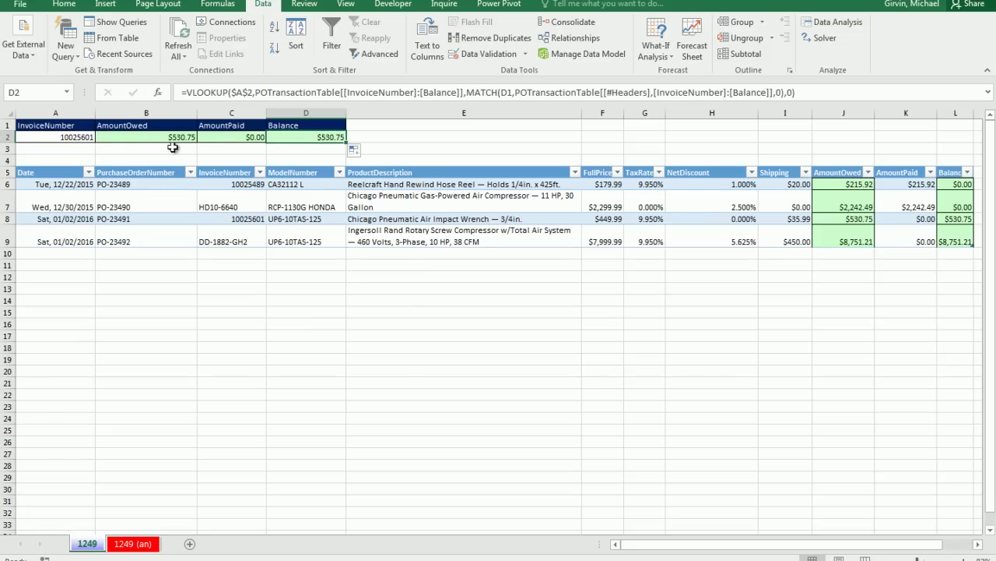
# Test the lookup by choosing the Ingersoll Rand rotary screw compressor's invoice number from the A2 dropdown.
pyautogui.click(79, 138)
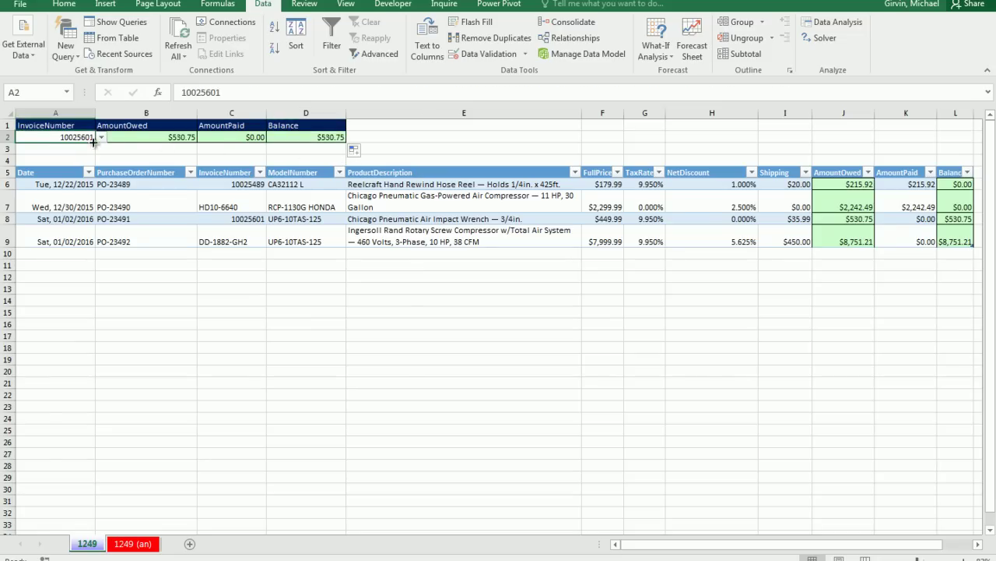
pyautogui.click(101, 138)
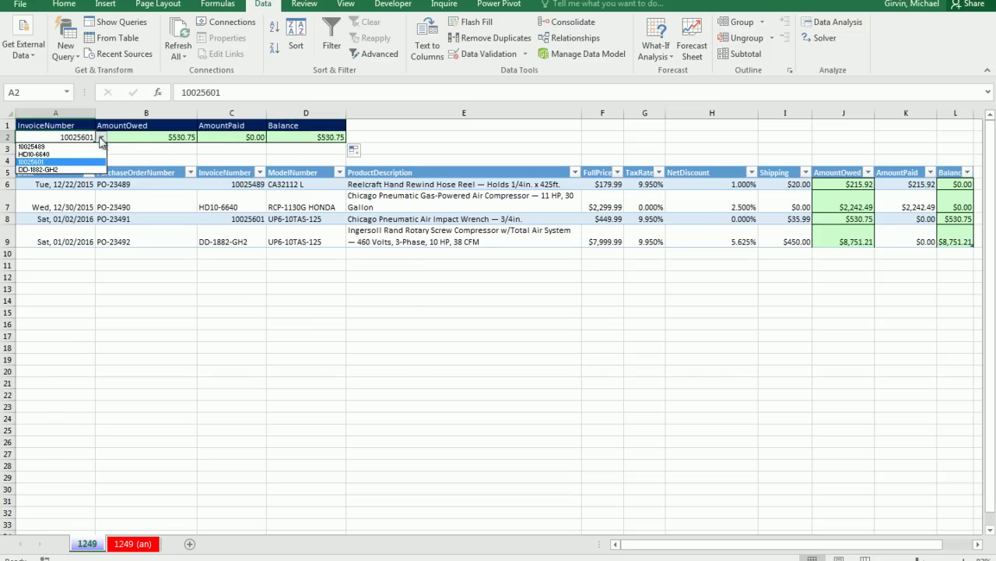
pyautogui.click(45, 170)
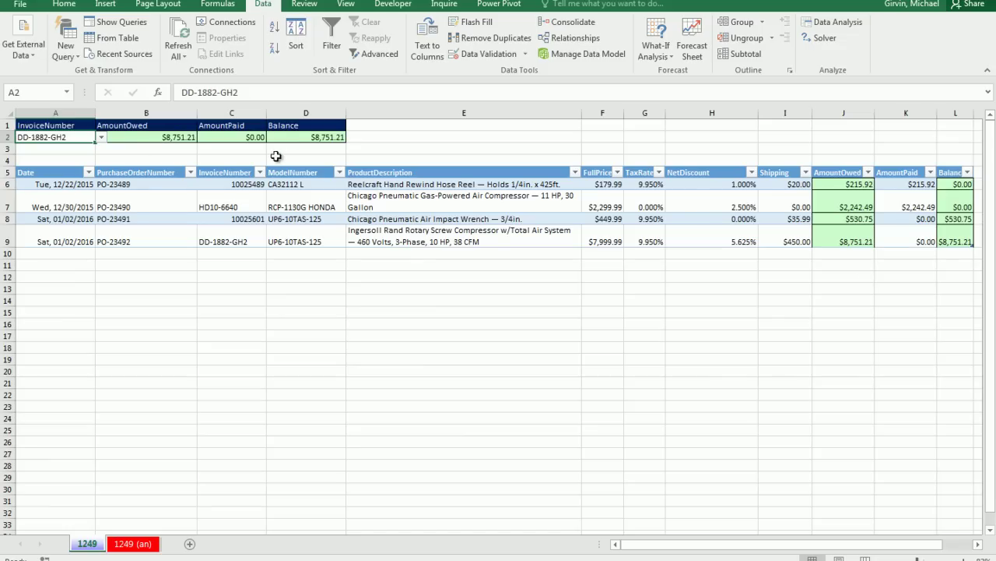
# Paste the SuperFlow Air Compressor record into row 10 directly below the table, and choose its invoice number from the A2 dropdown.
pyautogui.click(59, 255)
pyautogui.hotkey('ctrl', 'v')
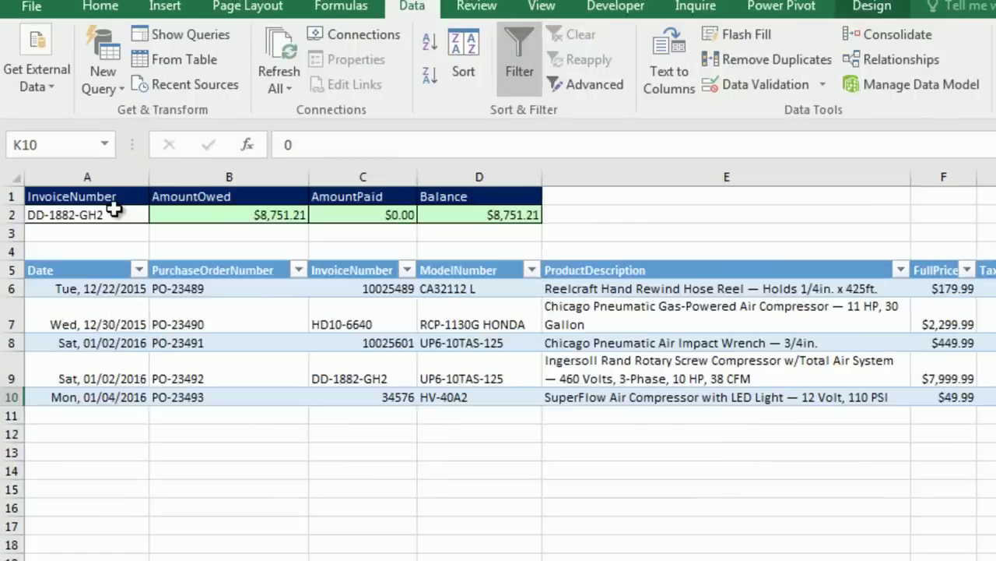
pyautogui.click(69, 136)
pyautogui.click(101, 139)
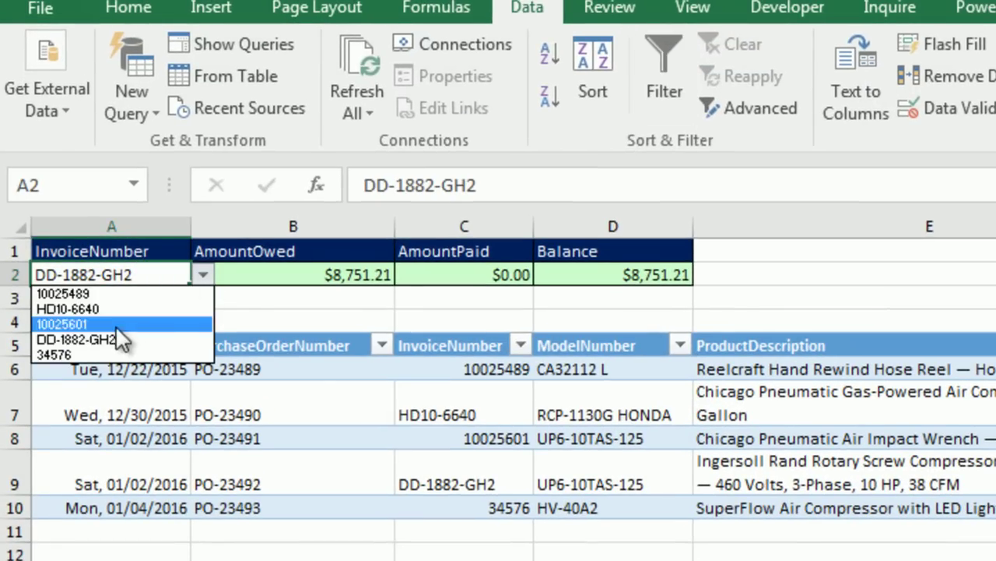
pyautogui.click(97, 354)
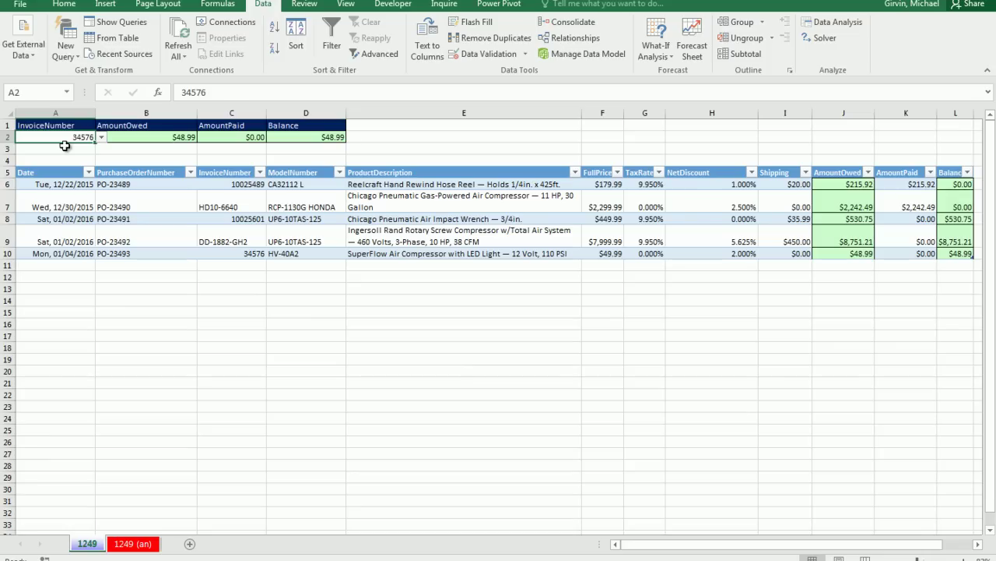
# Open the Balance lookup formula in D2 to review its arguments.
pyautogui.doubleClick(289, 137)
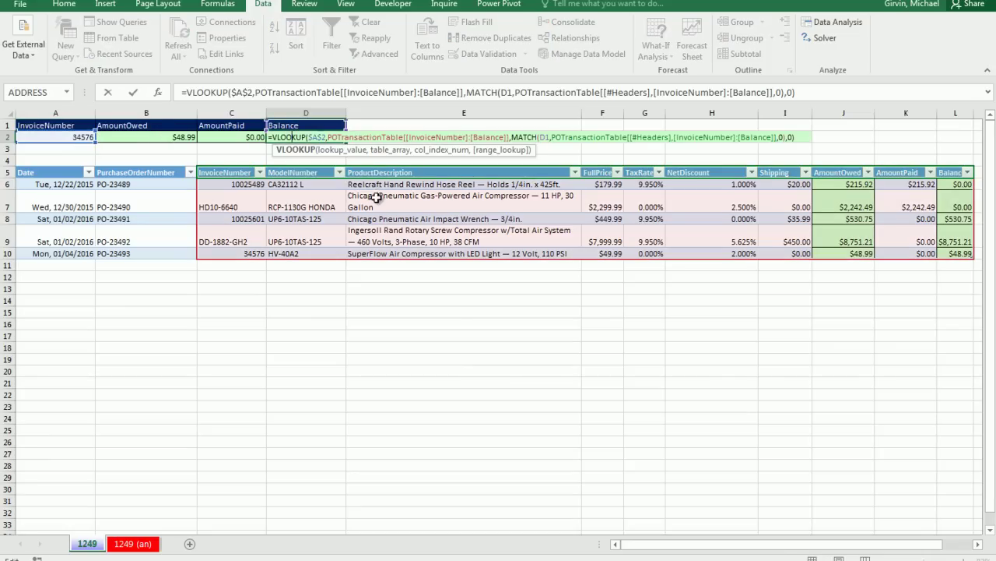